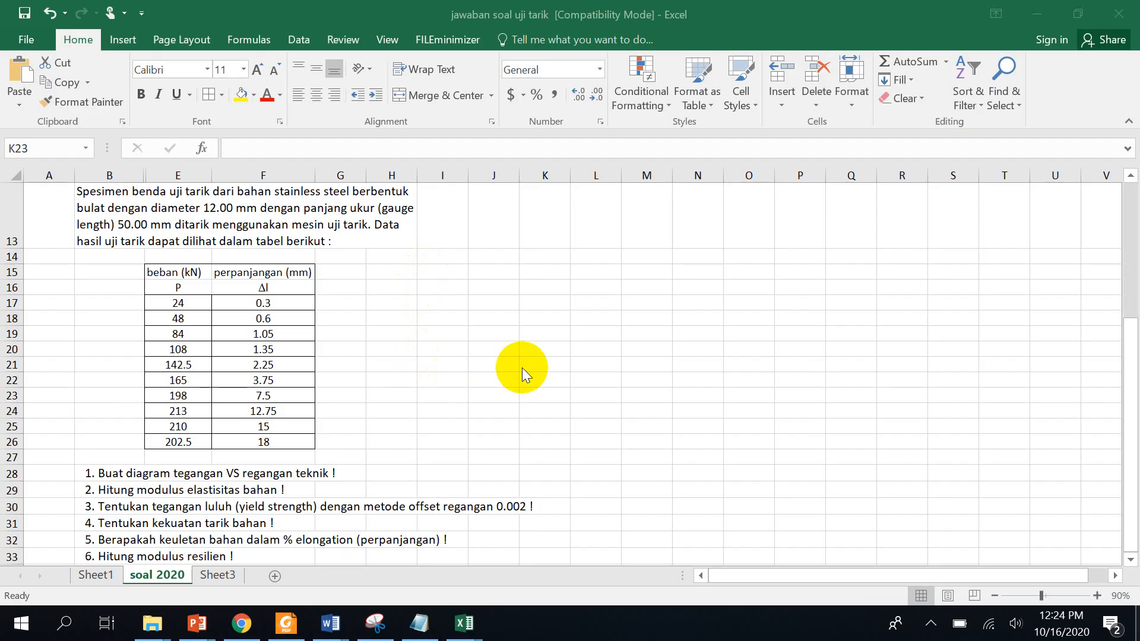
Make the load and elongation table in E15:F26 bold.
{"action": "left_click", "coordinate": [236, 210]}
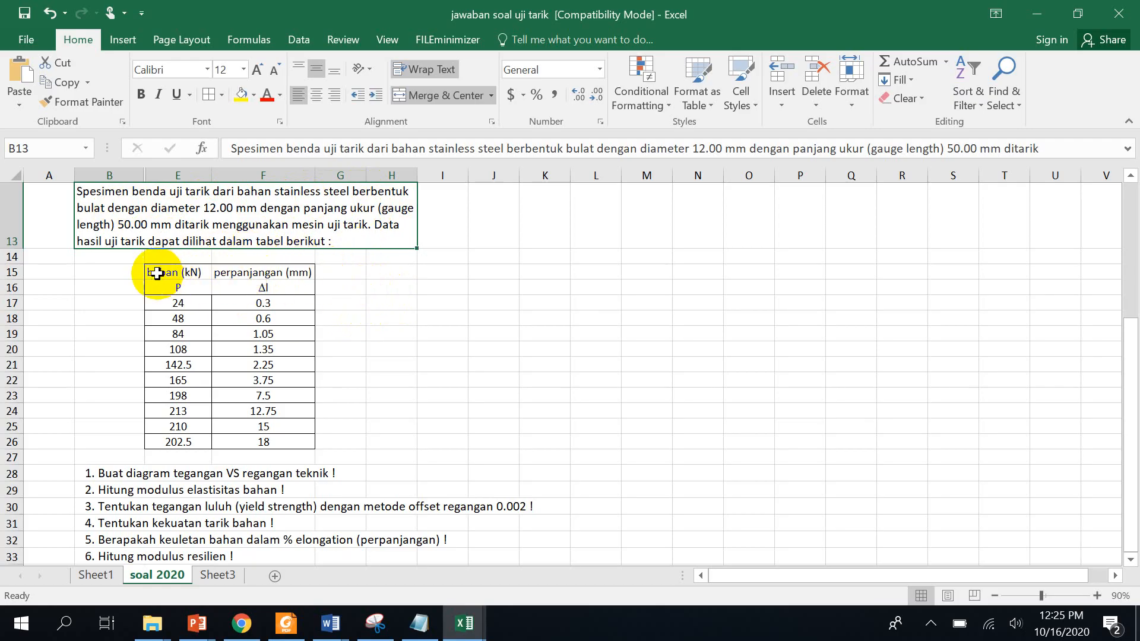
{"action": "left_click_drag", "start_coordinate": [156, 273], "coordinate": [295, 444]}
{"action": "left_click", "coordinate": [141, 95]}
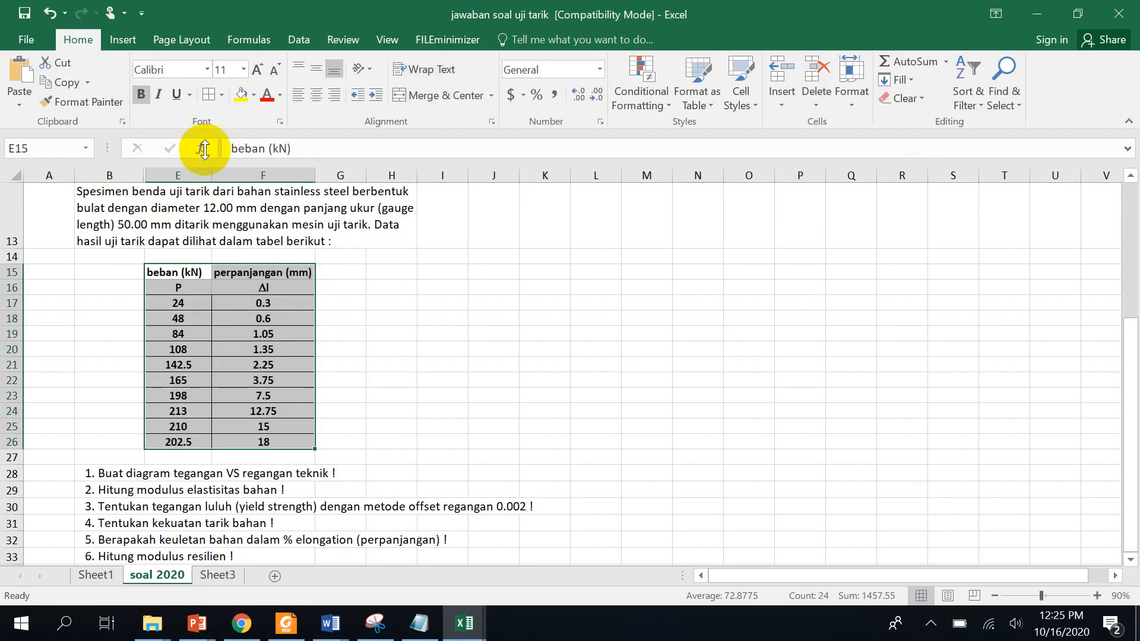
{"action": "left_click", "coordinate": [386, 333]}
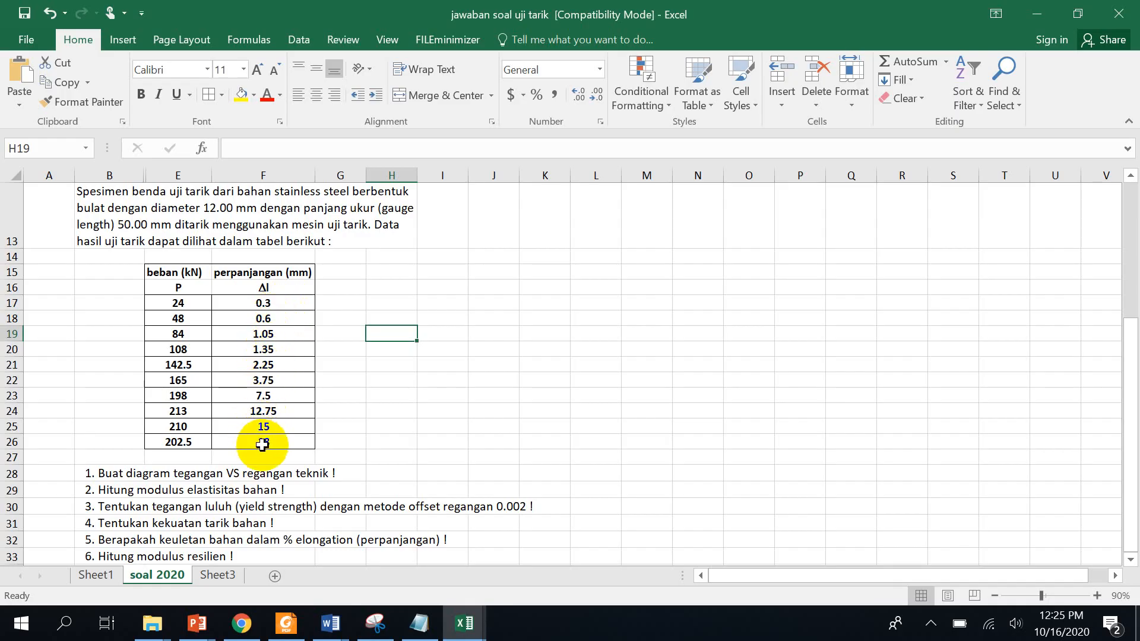
{"action": "left_click", "coordinate": [577, 392]}
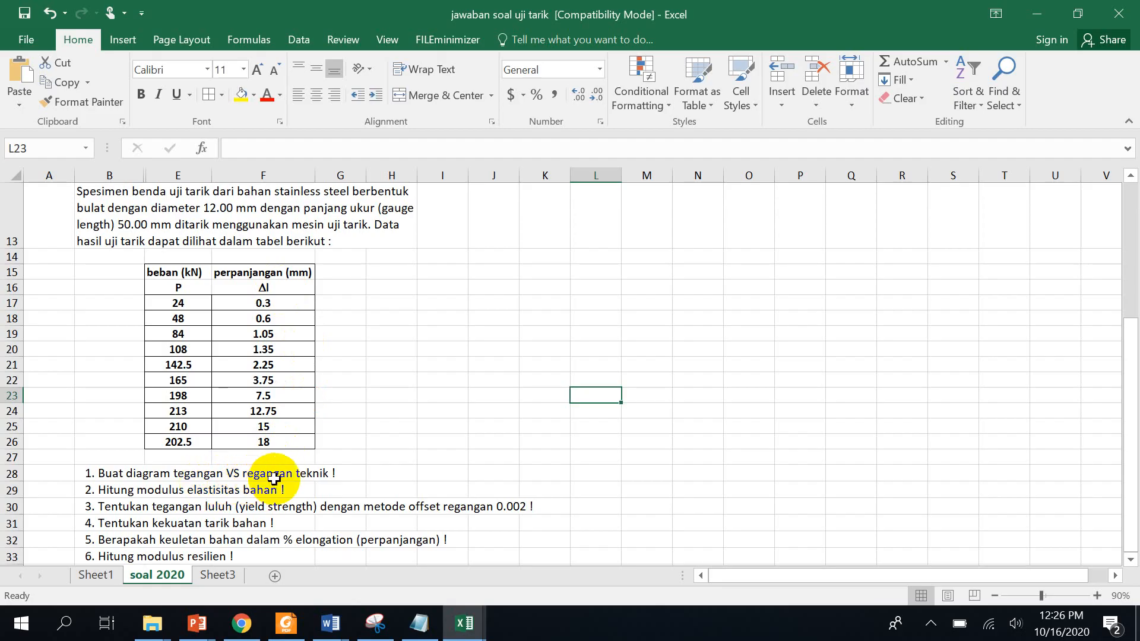
Copy a snapshot of the Tegangan teknik and Regangan teknik formulas from the tensile test PDF in Foxit Reader and paste it into the Excel sheet.
{"action": "left_click", "coordinate": [282, 624]}
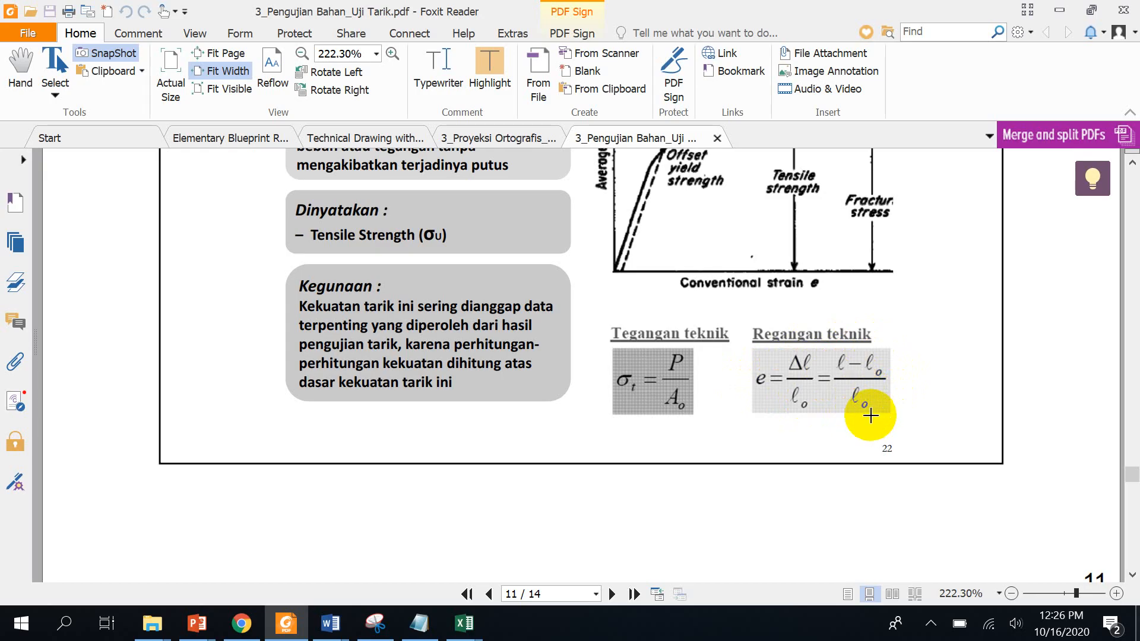
{"action": "left_click_drag", "start_coordinate": [595, 311], "coordinate": [912, 429]}
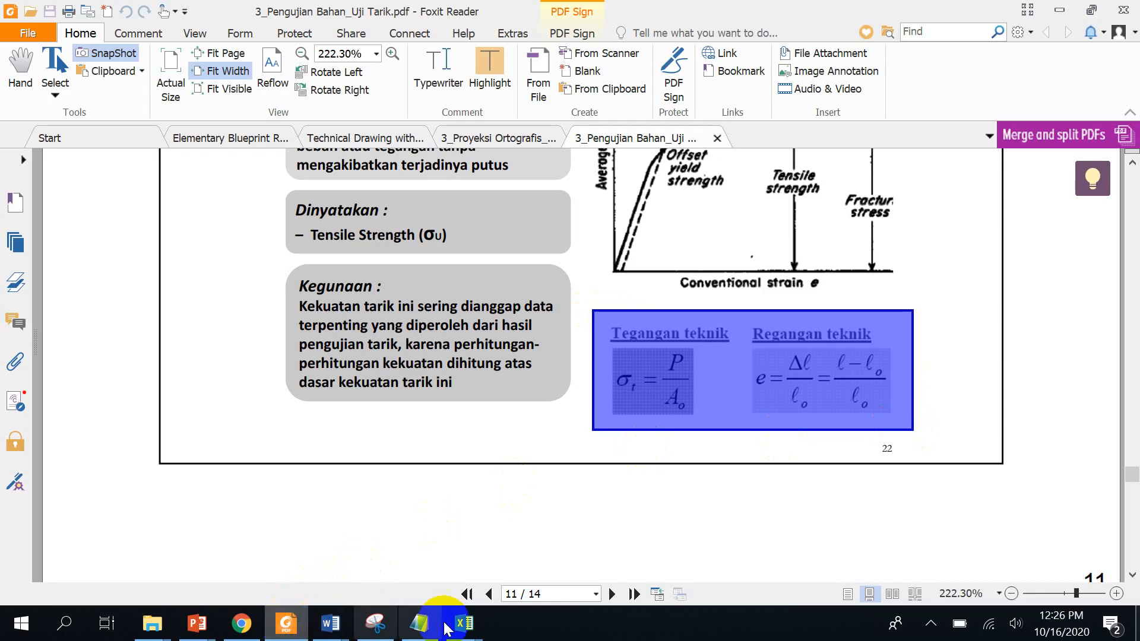
{"action": "mouse_move", "coordinate": [463, 624]}
{"action": "left_click", "coordinate": [725, 565]}
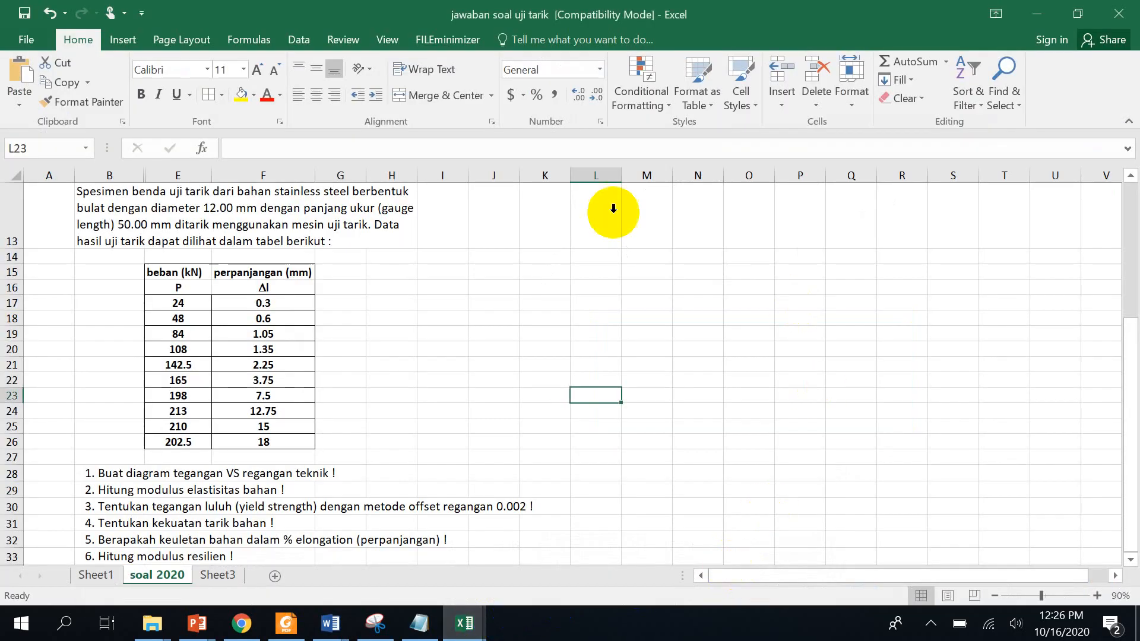
{"action": "left_click", "coordinate": [24, 67]}
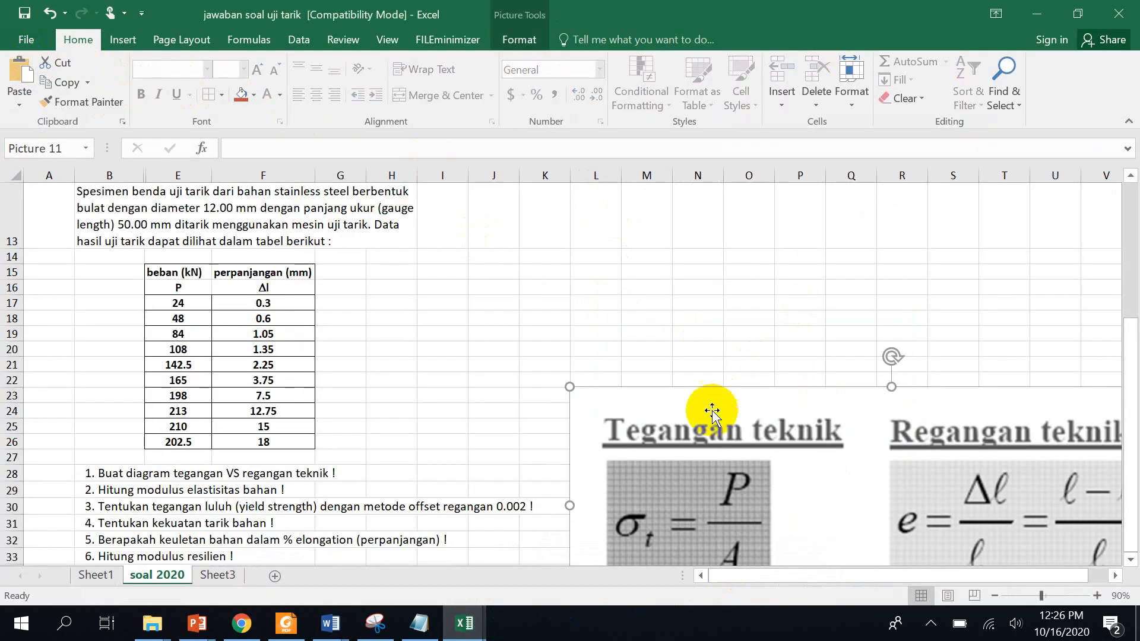
Shrink the pasted formula picture and place it beside the problem text, around rows 11 to 13.
{"action": "left_click_drag", "start_coordinate": [572, 384], "coordinate": [934, 534]}
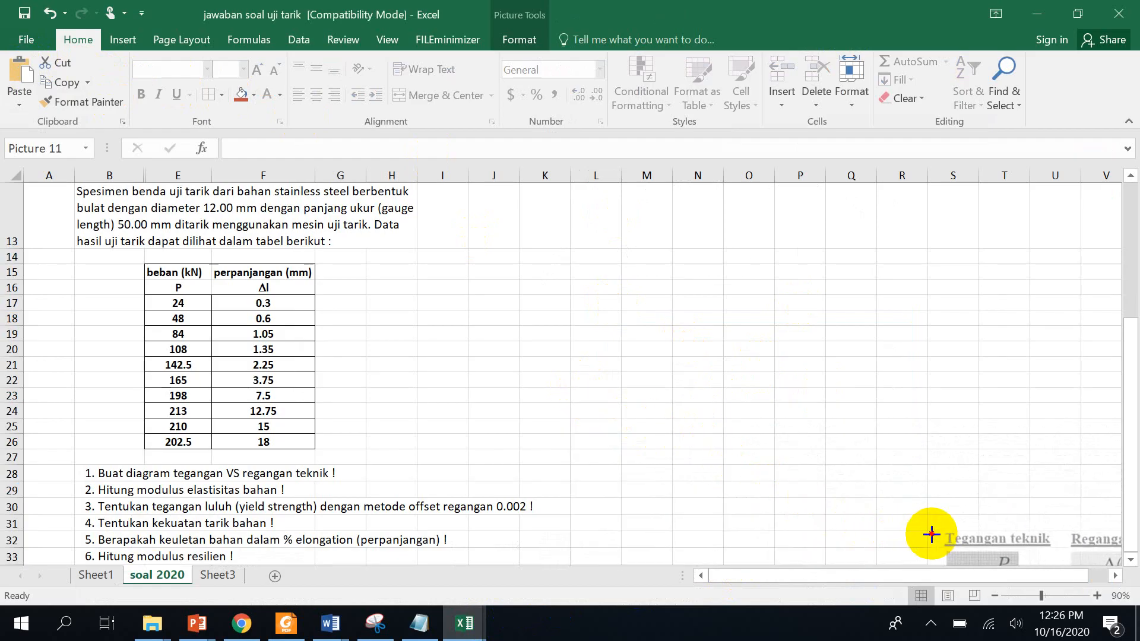
{"action": "left_click_drag", "start_coordinate": [1013, 537], "coordinate": [499, 368]}
{"action": "scroll", "coordinate": [673, 313], "scroll_direction": "down", "scroll_amount": 3}
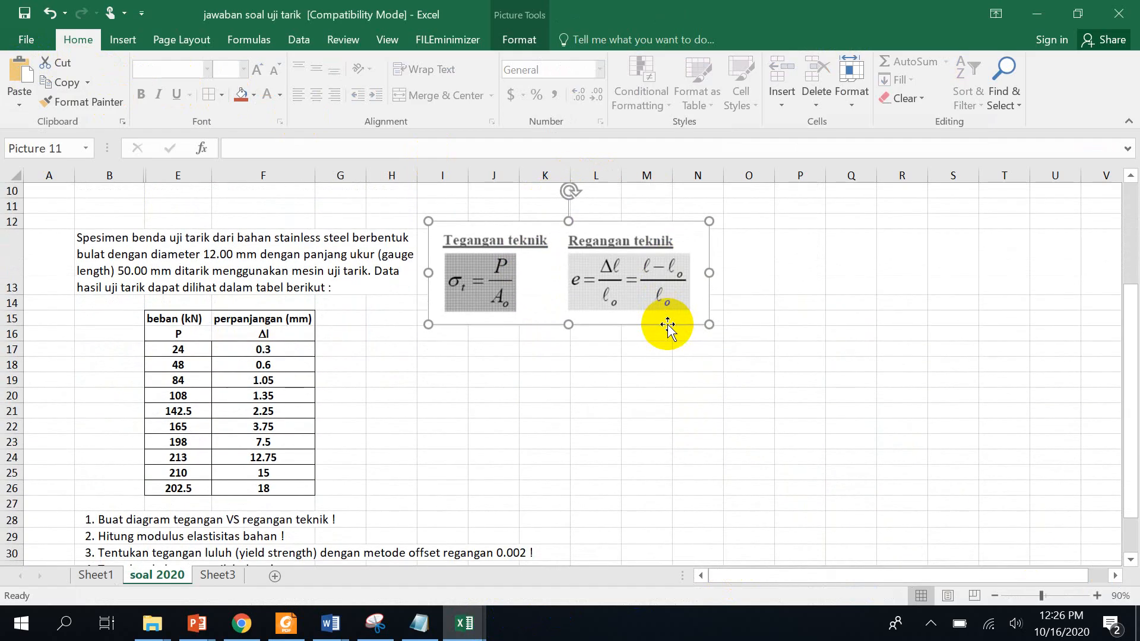
{"action": "left_click_drag", "start_coordinate": [593, 300], "coordinate": [619, 266]}
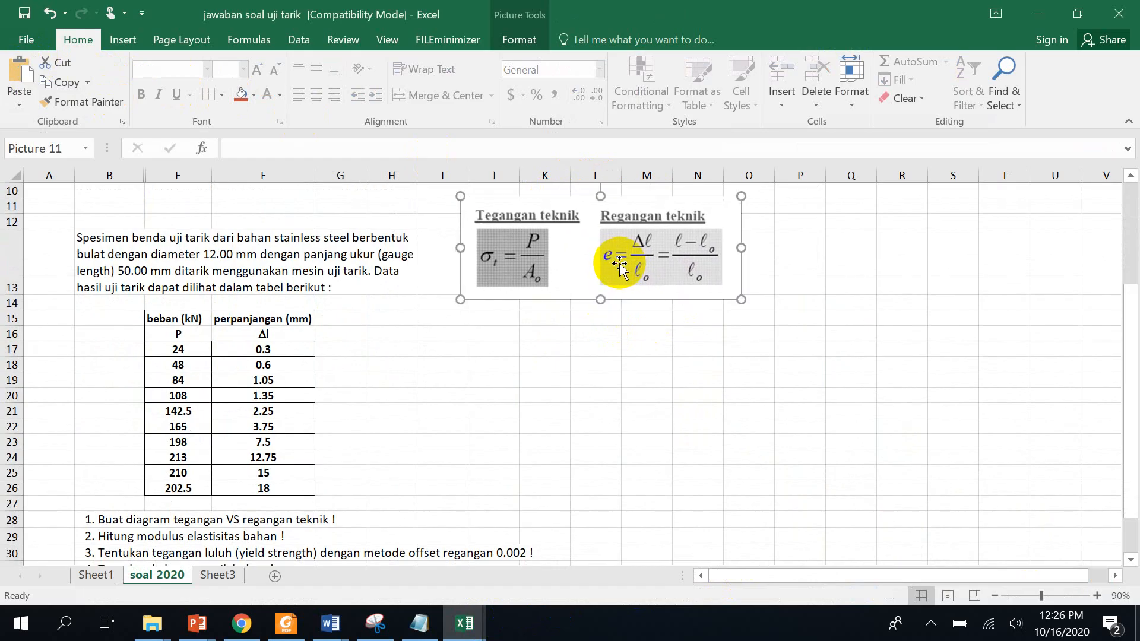
Add the column headings Tegangan in G15 and Regangan in H15, next to the elongation column.
{"action": "left_click", "coordinate": [184, 348]}
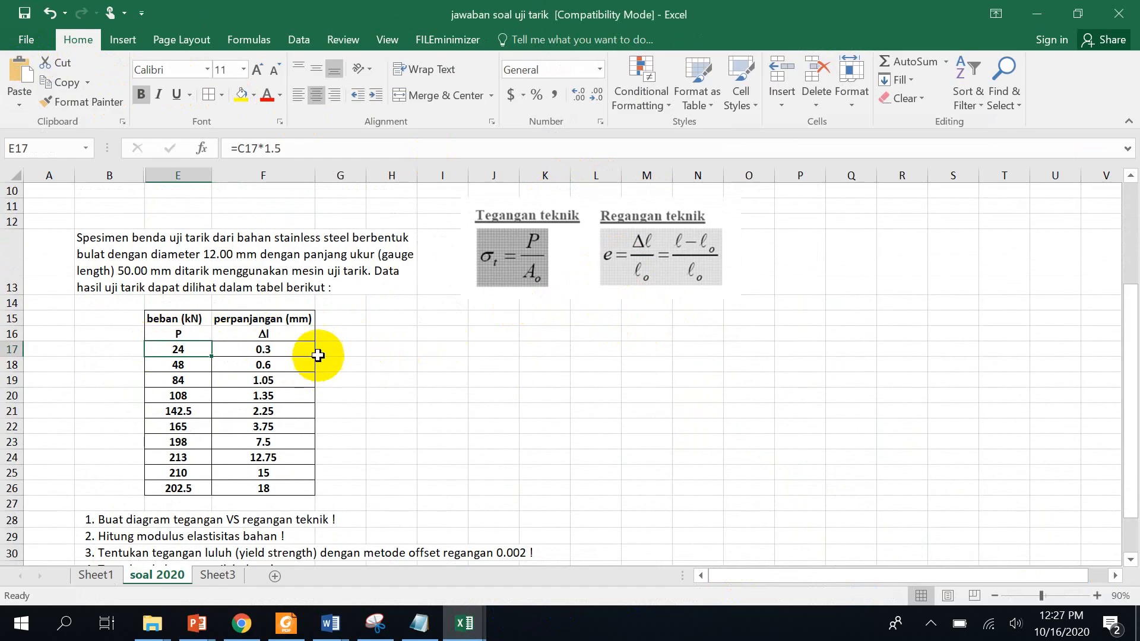
{"action": "left_click", "coordinate": [338, 322]}
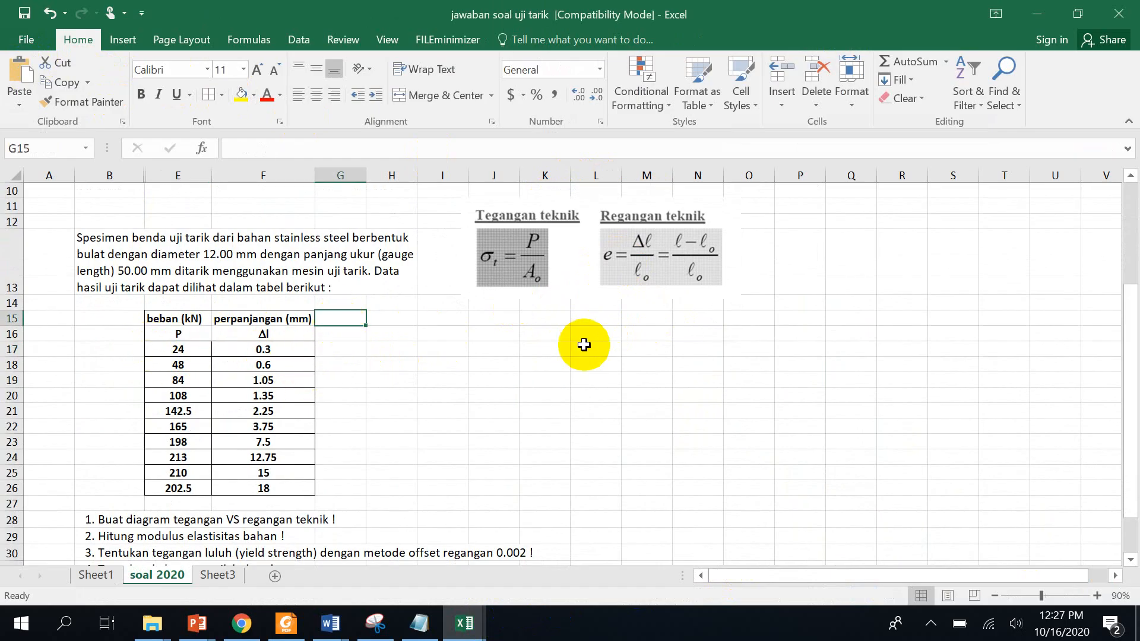
{"action": "type", "text": "Tegangan"}
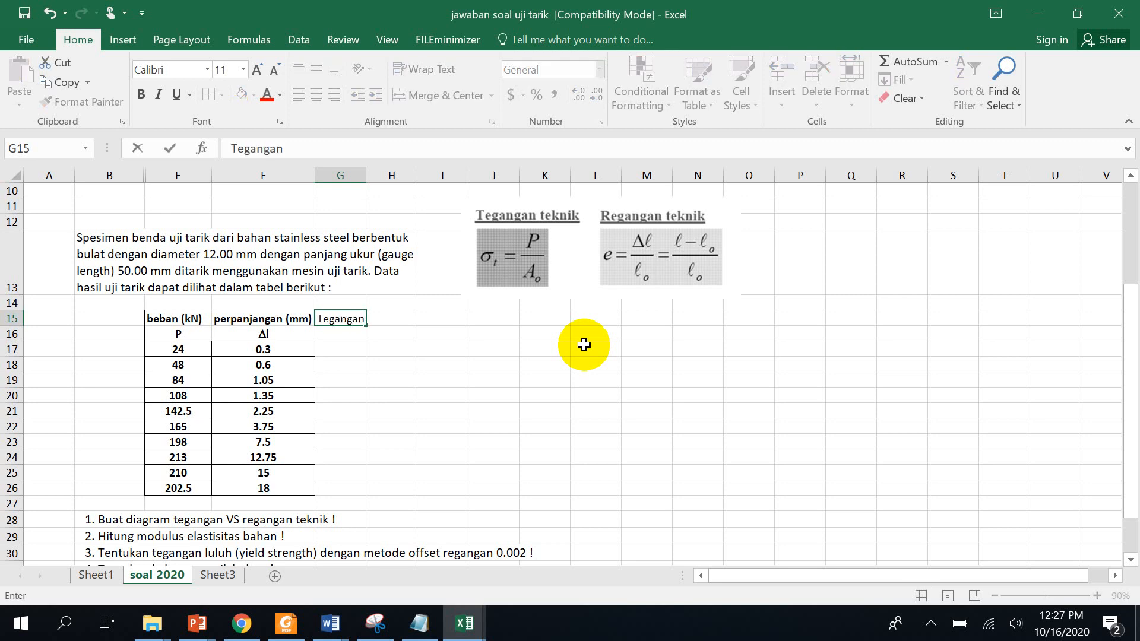
{"action": "key", "text": "Tab"}
{"action": "type", "text": "Re"}
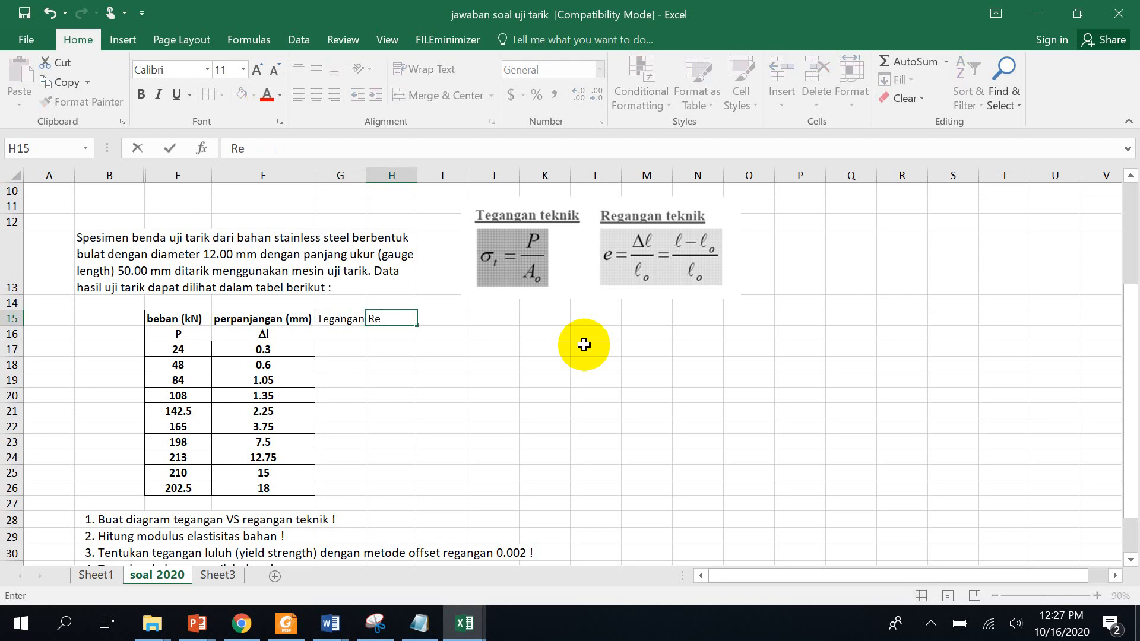
{"action": "type", "text": "gangan"}
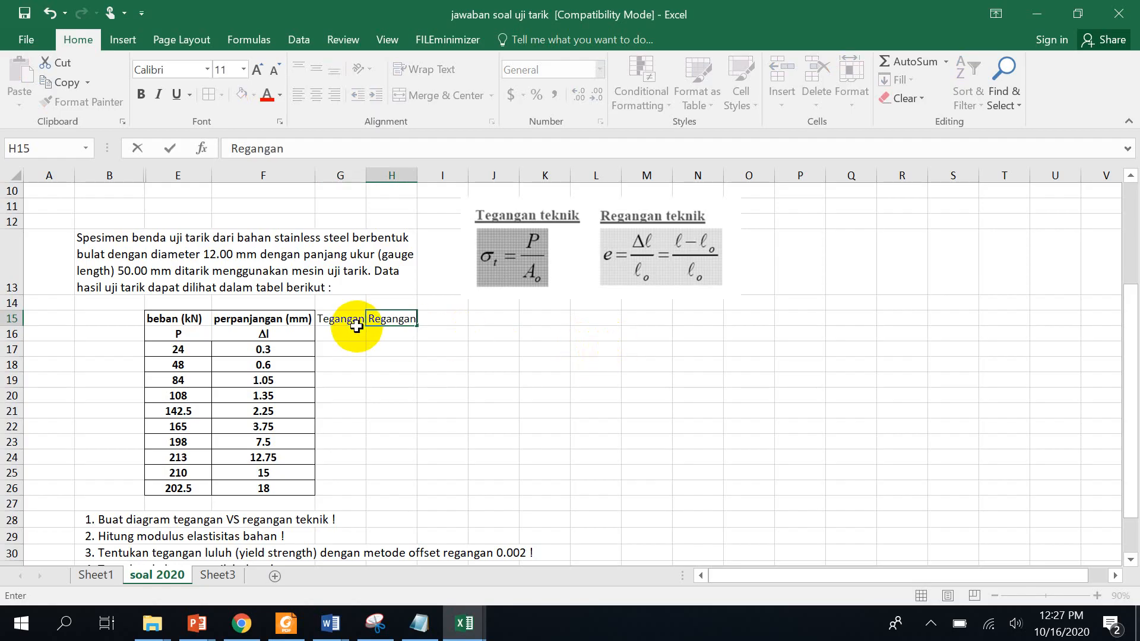
Bold and center the Tegangan and Regangan headings and widen columns G and H.
{"action": "left_click_drag", "start_coordinate": [353, 315], "coordinate": [386, 319]}
{"action": "left_click", "coordinate": [141, 94]}
{"action": "left_click", "coordinate": [552, 395]}
{"action": "left_click_drag", "start_coordinate": [367, 173], "coordinate": [449, 173]}
{"action": "left_click_drag", "start_coordinate": [342, 318], "coordinate": [390, 317]}
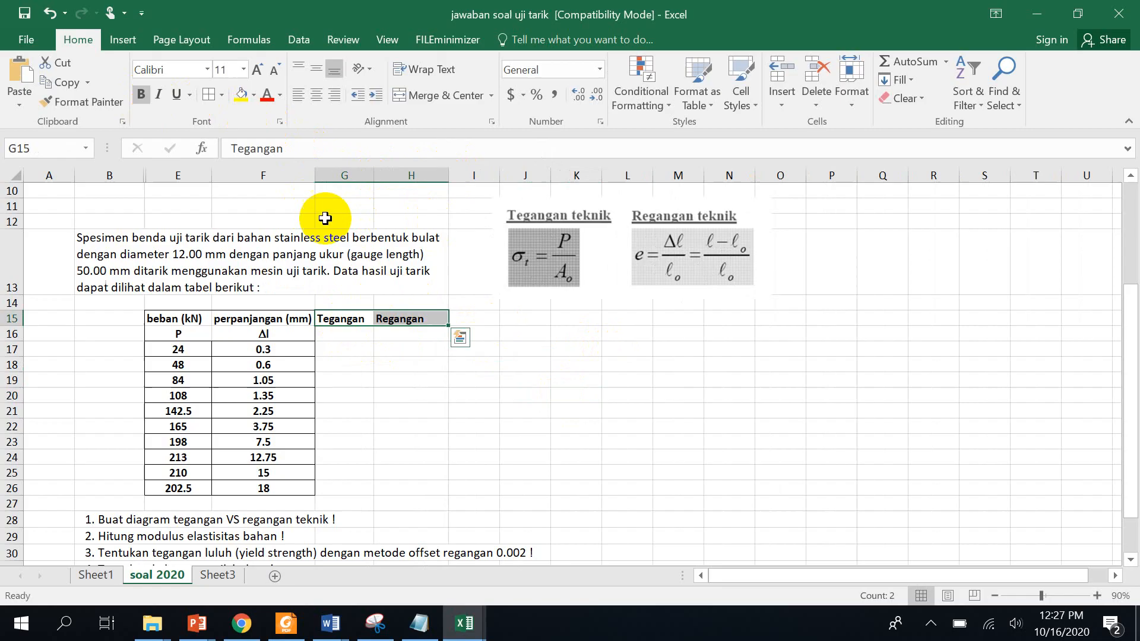
{"action": "left_click", "coordinate": [317, 95]}
{"action": "left_click", "coordinate": [474, 379]}
Calculate the first engineering stress in G17 with the formula =E17/(3.14*12^2/4).
{"action": "left_click", "coordinate": [362, 350]}
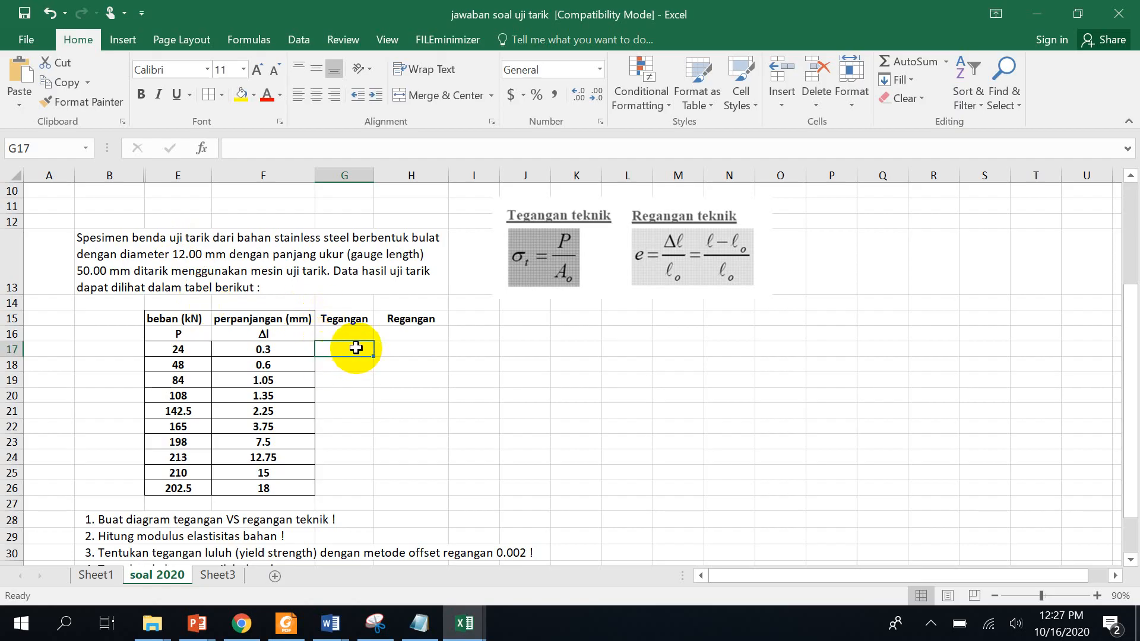
{"action": "type", "text": "="}
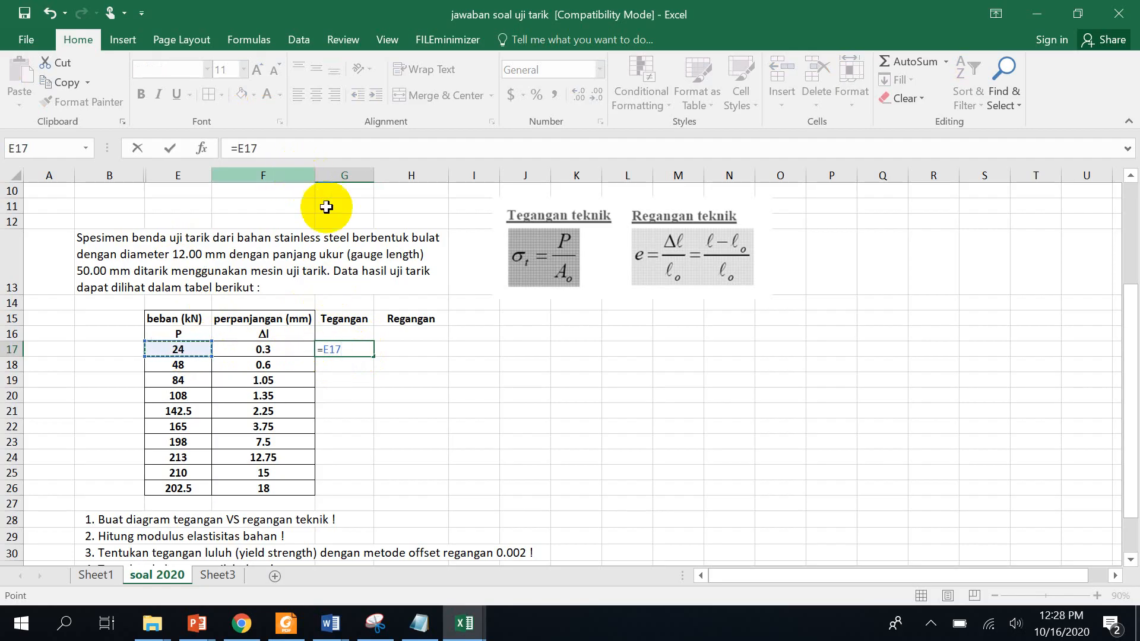
{"action": "type", "text": "/(3.14*12^2/4"}
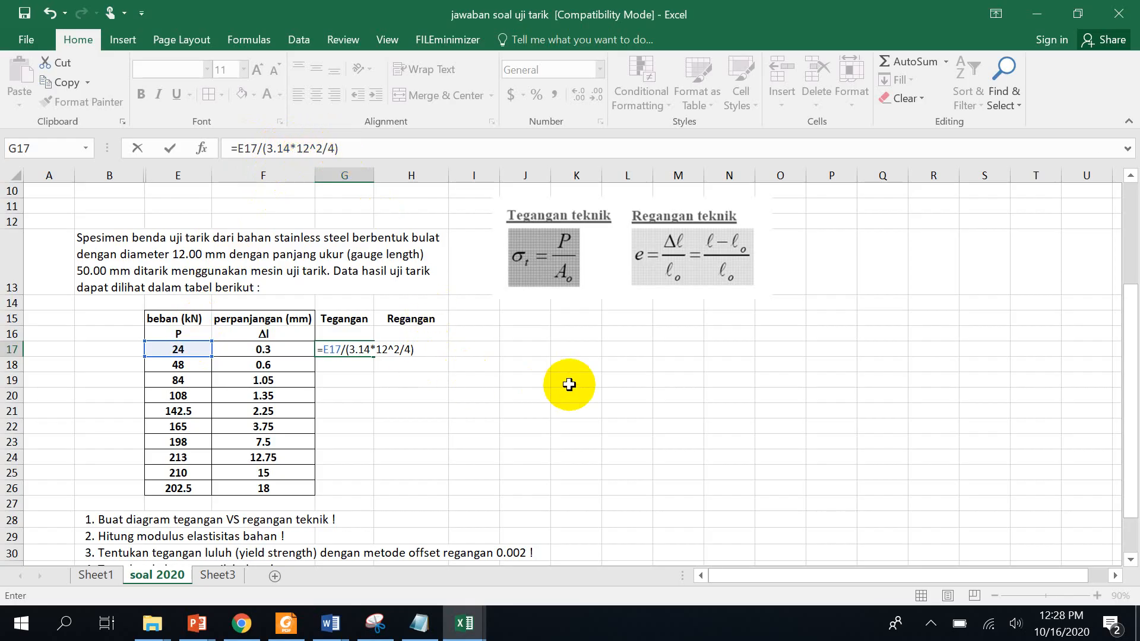
{"action": "key", "text": "Return"}
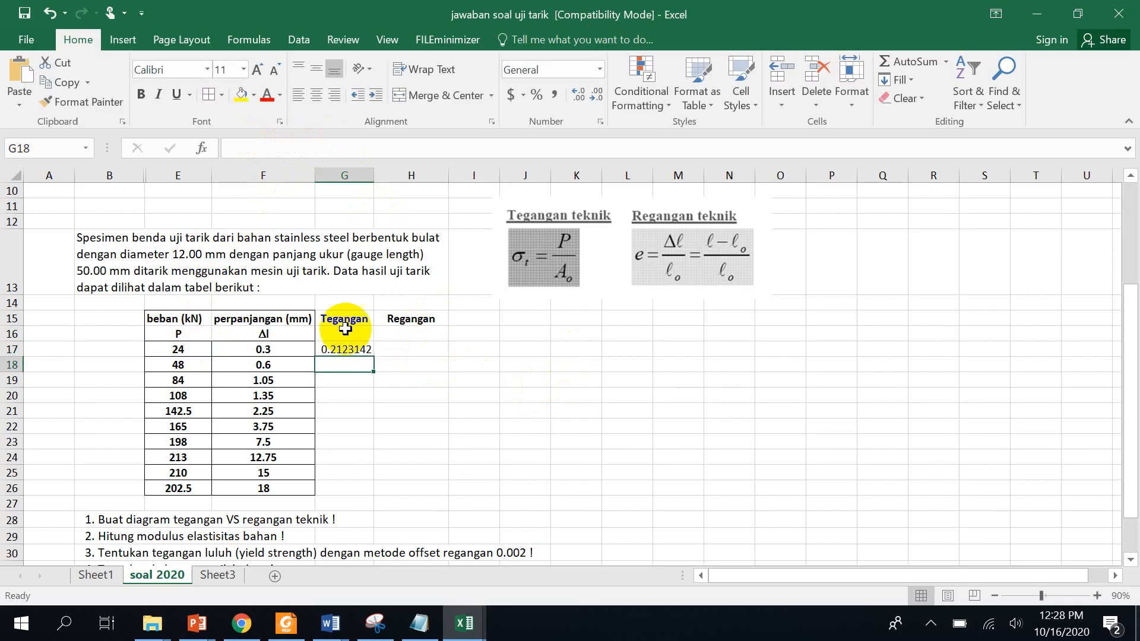
{"action": "left_click", "coordinate": [358, 346]}
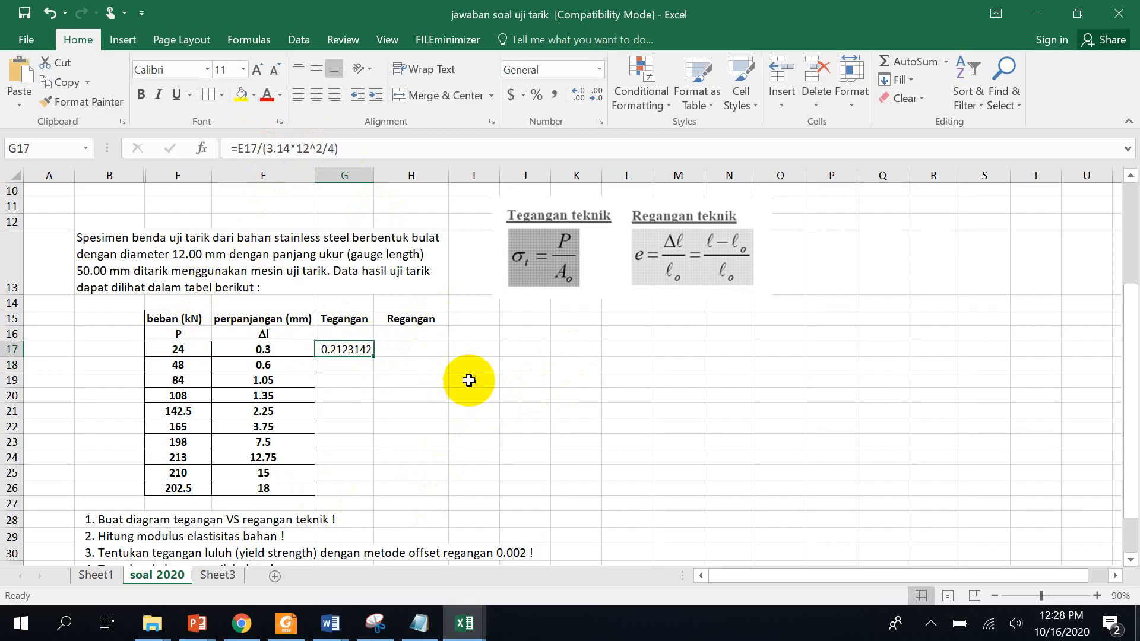
Calculate the first strain in H17 with =F17/50 and fill both the stress and strain formulas down to row 26.
{"action": "left_click", "coordinate": [414, 349]}
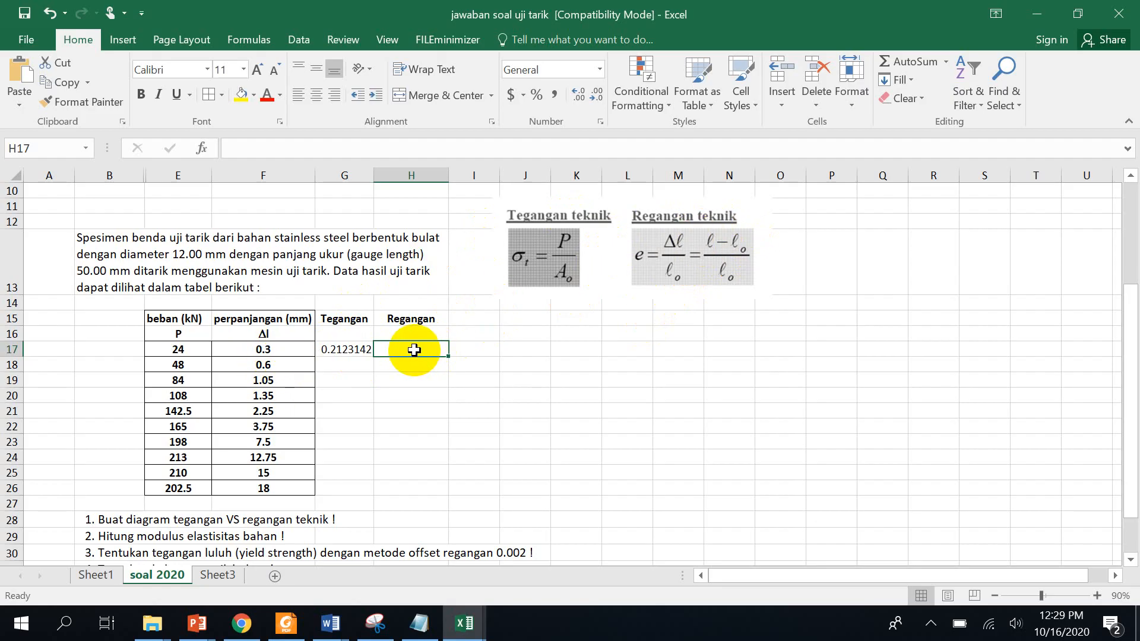
{"action": "type", "text": "="}
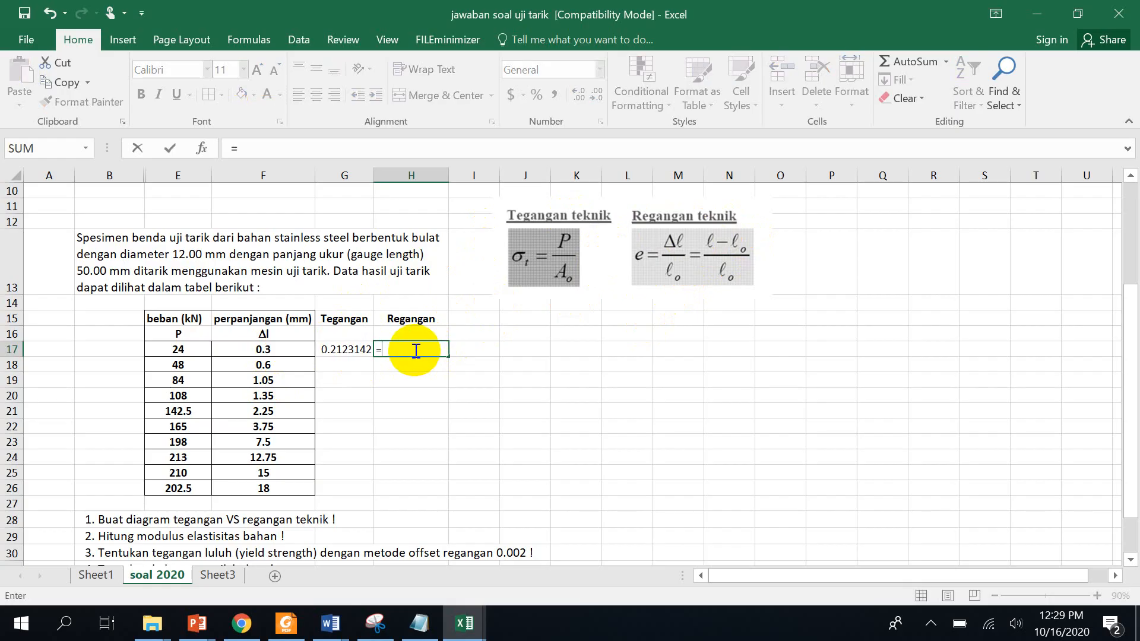
{"action": "left_click", "coordinate": [274, 349]}
{"action": "type", "text": "/50"}
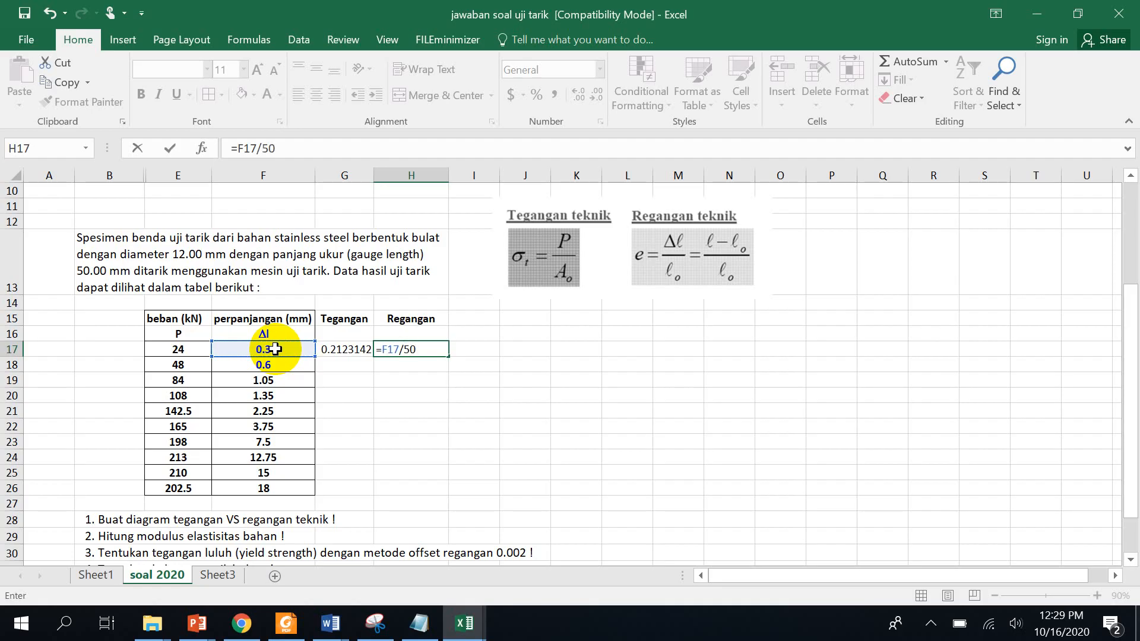
{"action": "key", "text": "Return"}
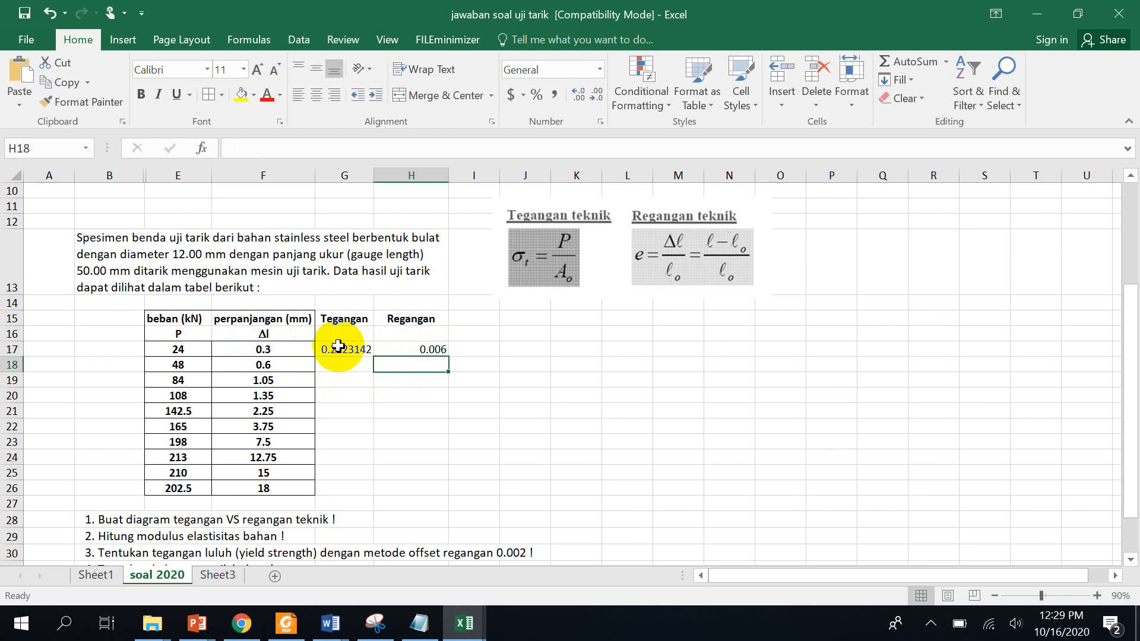
{"action": "left_click_drag", "start_coordinate": [332, 348], "coordinate": [445, 499]}
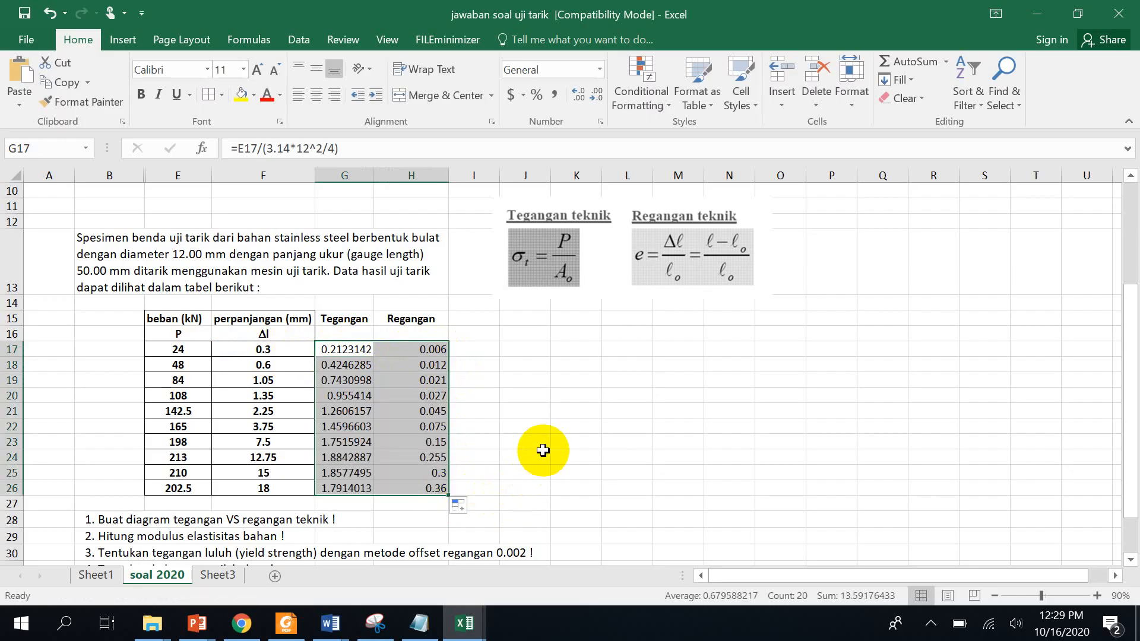
Center and bold the calculated stress and strain values in G17:H26.
{"action": "left_click", "coordinate": [316, 96]}
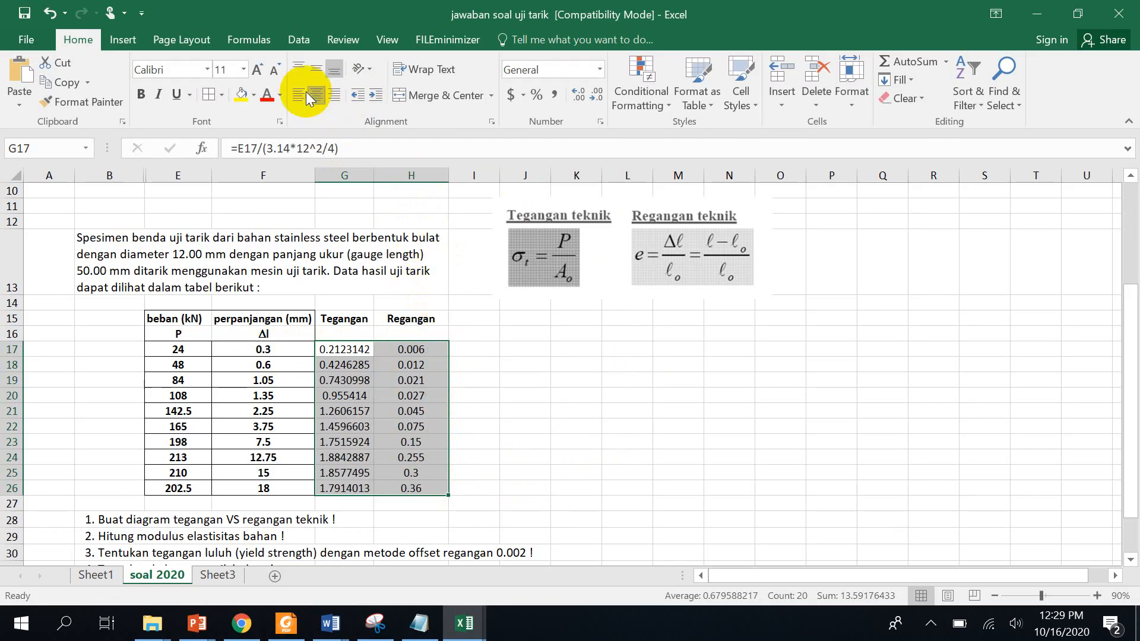
{"action": "left_click", "coordinate": [323, 70]}
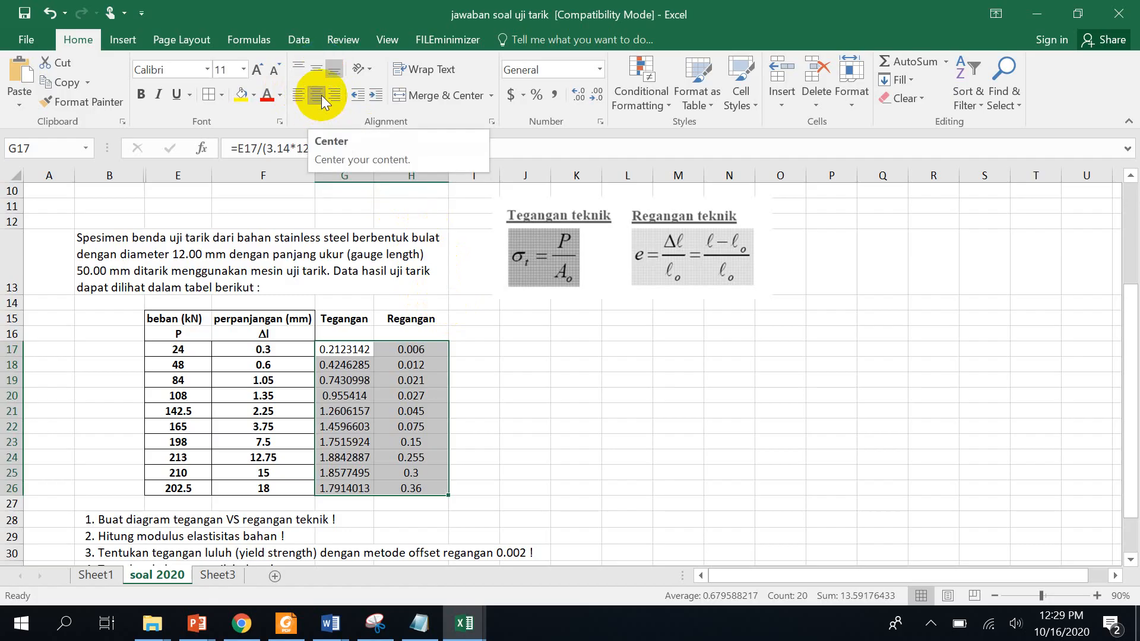
{"action": "left_click", "coordinate": [143, 97]}
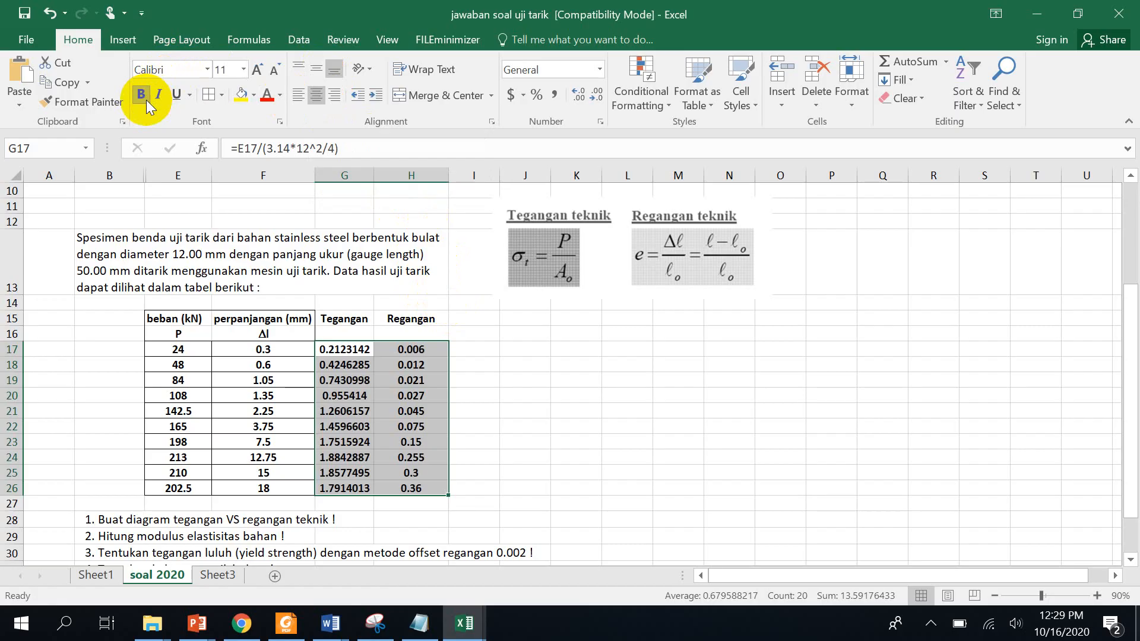
Reduce the Tegangan values in G17:G26 to four decimal places.
{"action": "left_click", "coordinate": [358, 349]}
{"action": "left_click_drag", "start_coordinate": [358, 349], "coordinate": [356, 488]}
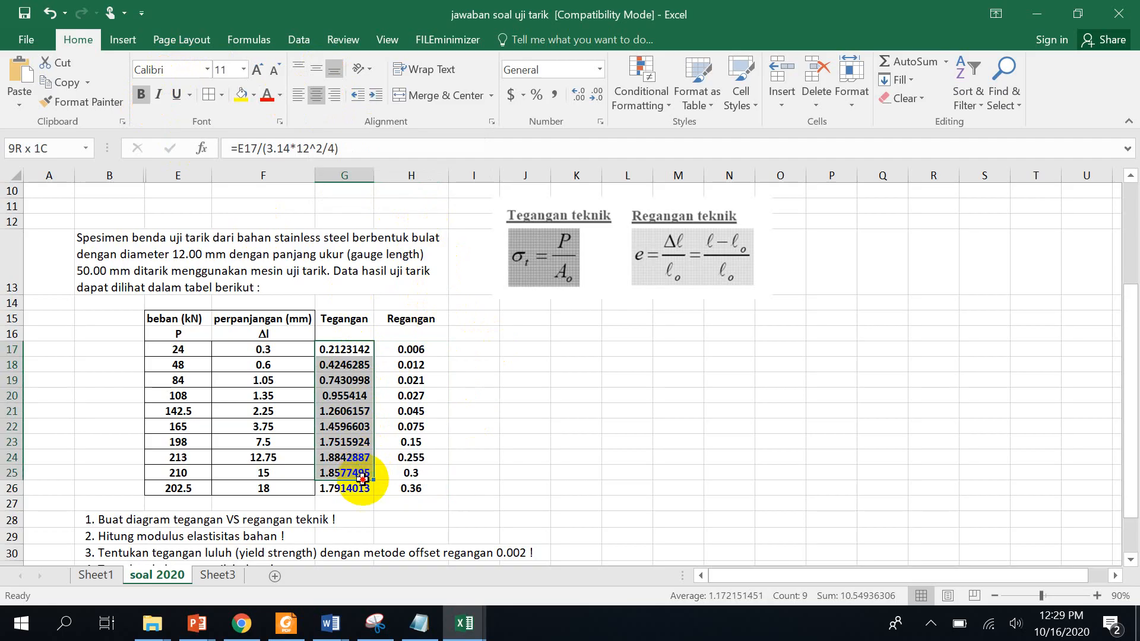
{"action": "left_click", "coordinate": [596, 95]}
{"action": "left_click", "coordinate": [597, 95]}
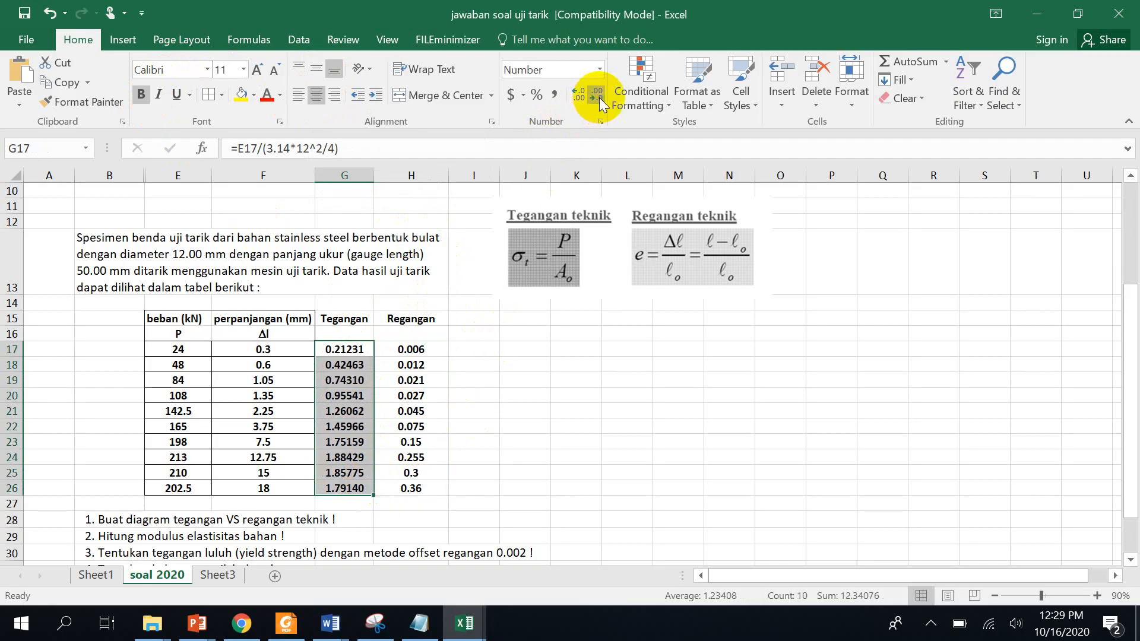
{"action": "left_click", "coordinate": [597, 95]}
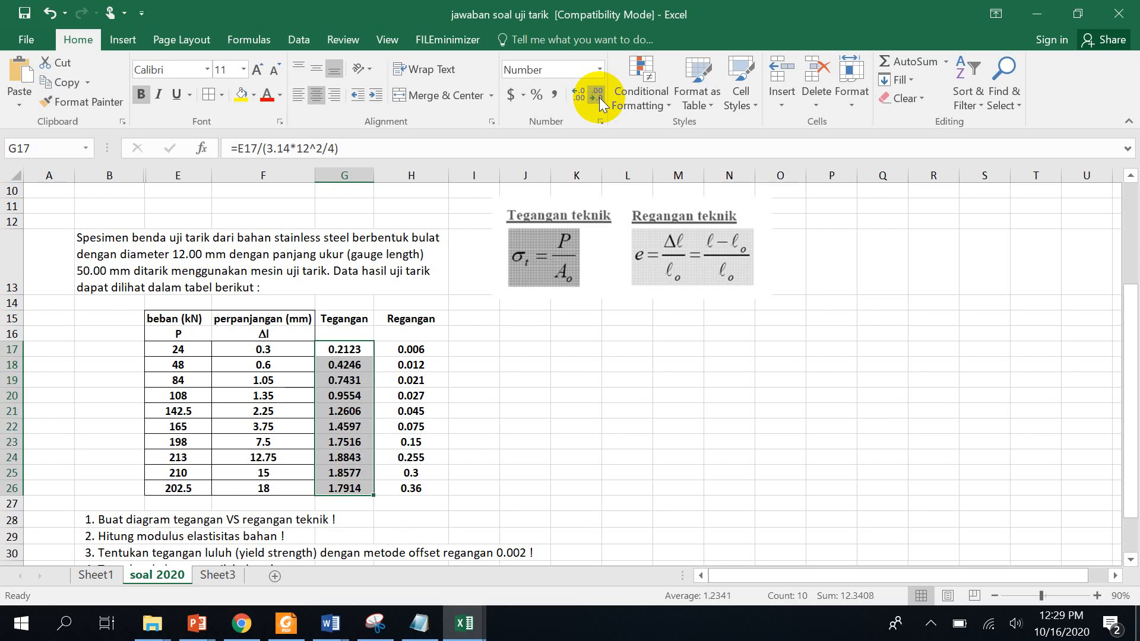
{"action": "left_click", "coordinate": [601, 384]}
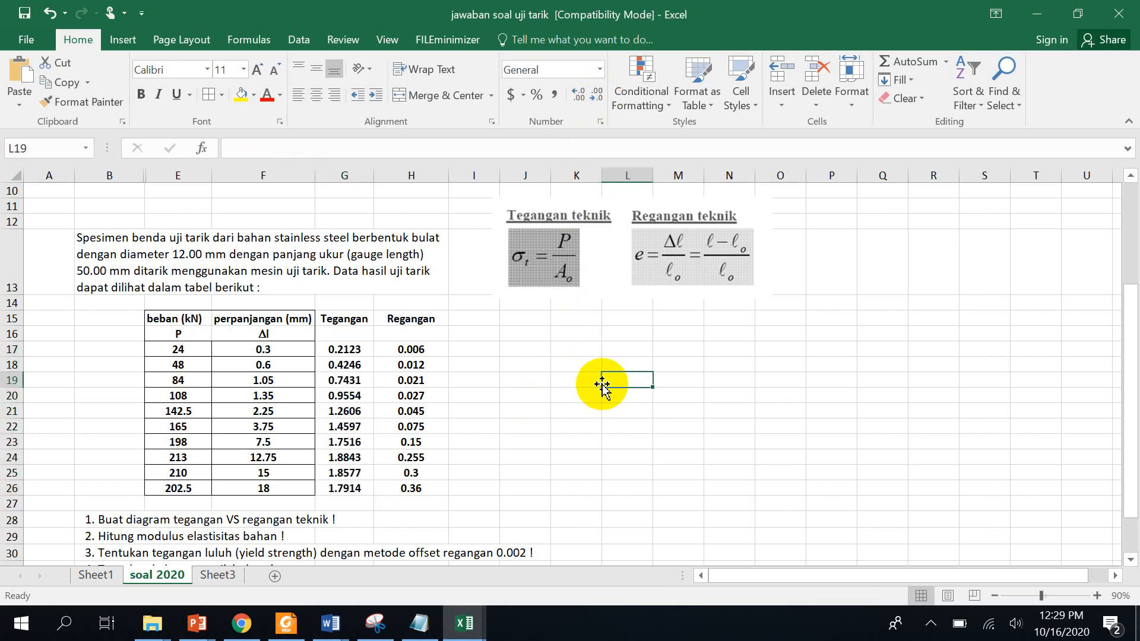
Enter the unit kN/mm2 in G16 under the Tegangan heading, and make it bold and centered.
{"action": "left_click", "coordinate": [346, 334]}
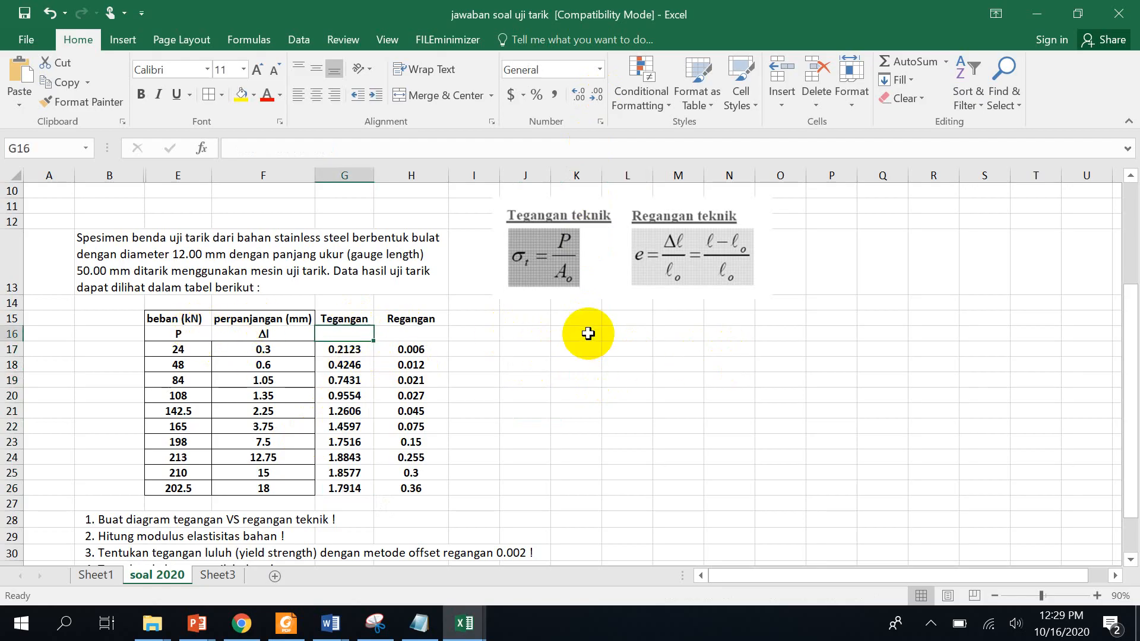
{"action": "type", "text": "kN/m"}
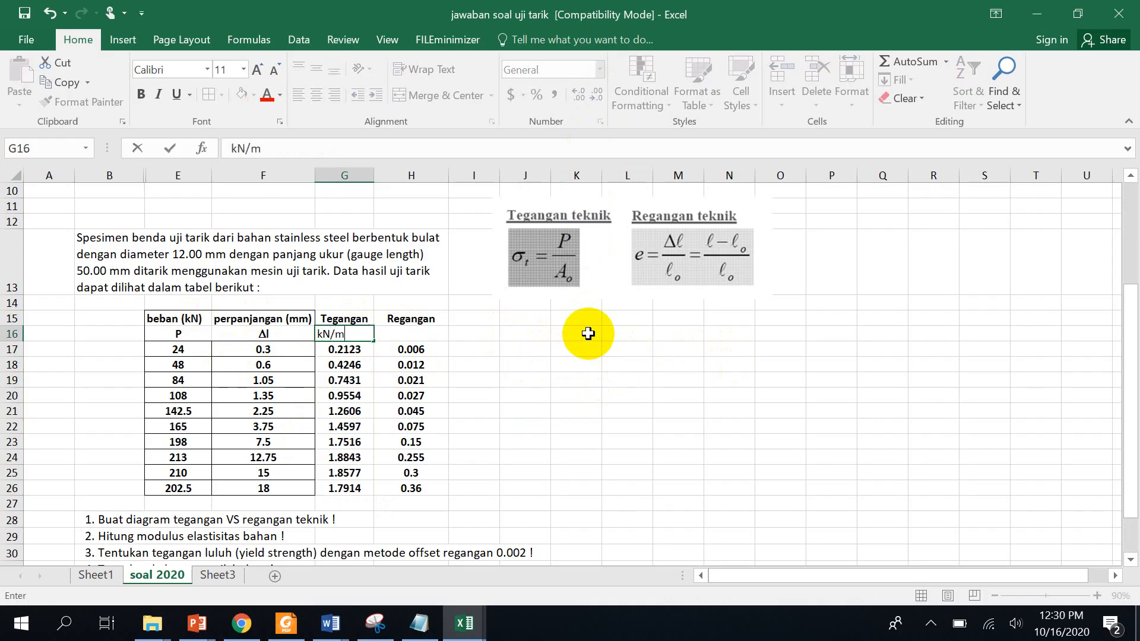
{"action": "type", "text": "m2"}
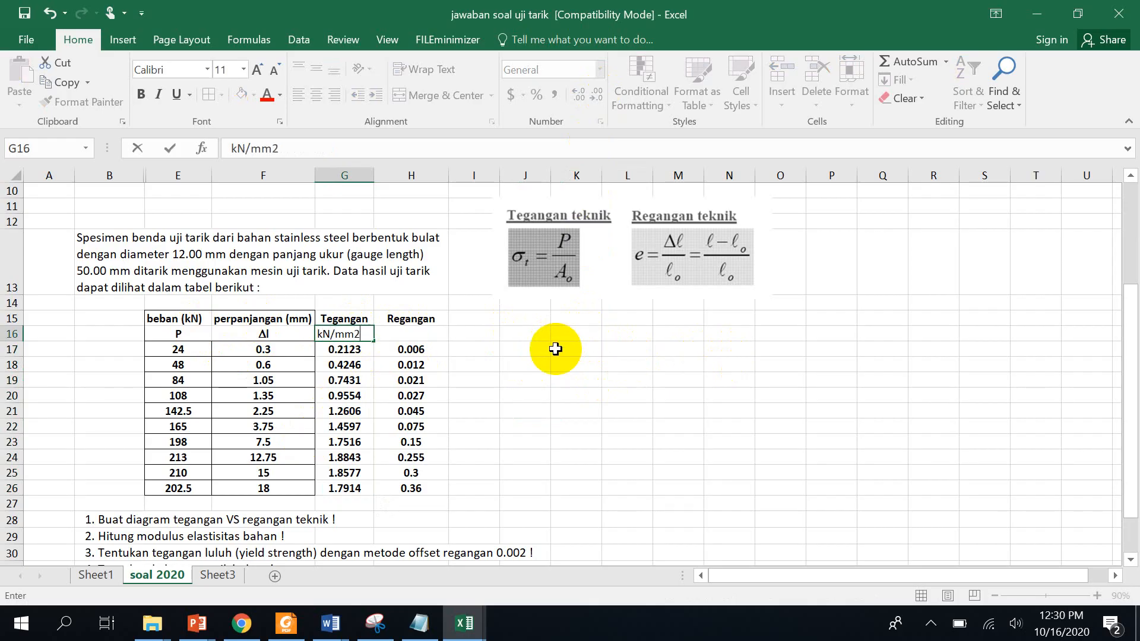
{"action": "left_click", "coordinate": [413, 335]}
{"action": "left_click", "coordinate": [335, 333]}
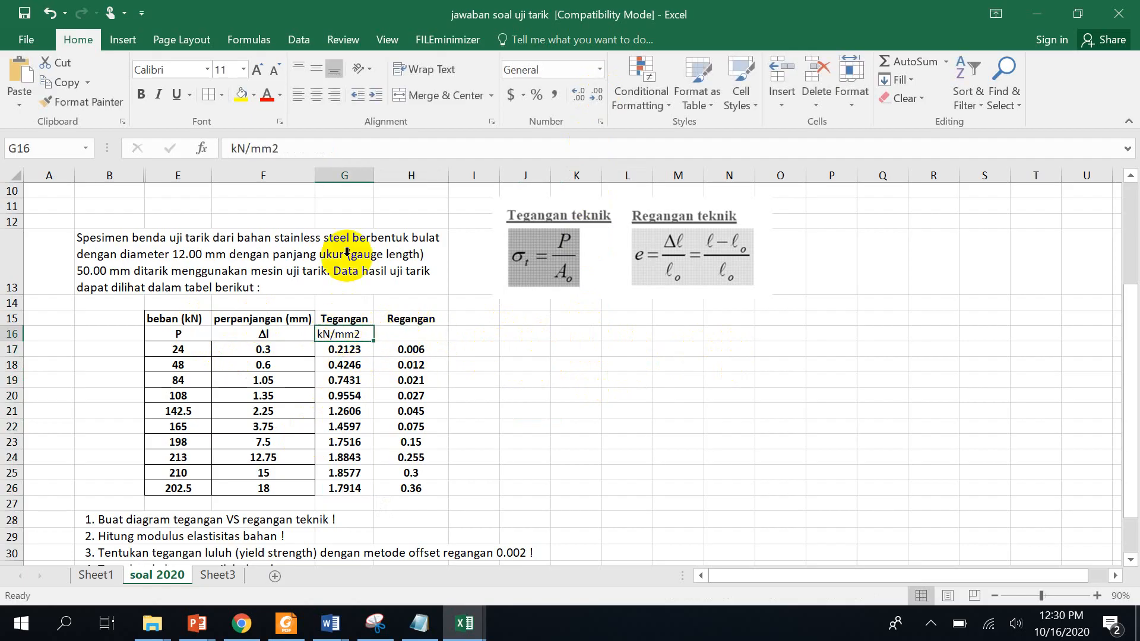
{"action": "left_click", "coordinate": [140, 94]}
{"action": "left_click", "coordinate": [316, 95]}
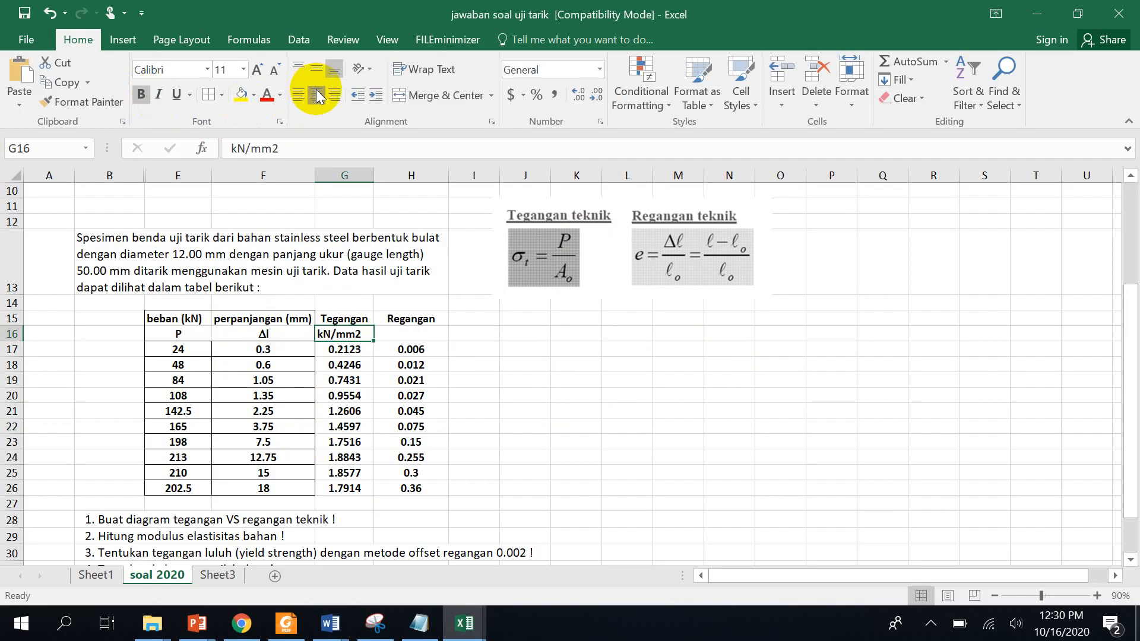
Apply outside borders to the Tegangan and Regangan heading cells G15:H16.
{"action": "left_click", "coordinate": [342, 314]}
{"action": "left_click_drag", "start_coordinate": [343, 314], "coordinate": [415, 334]}
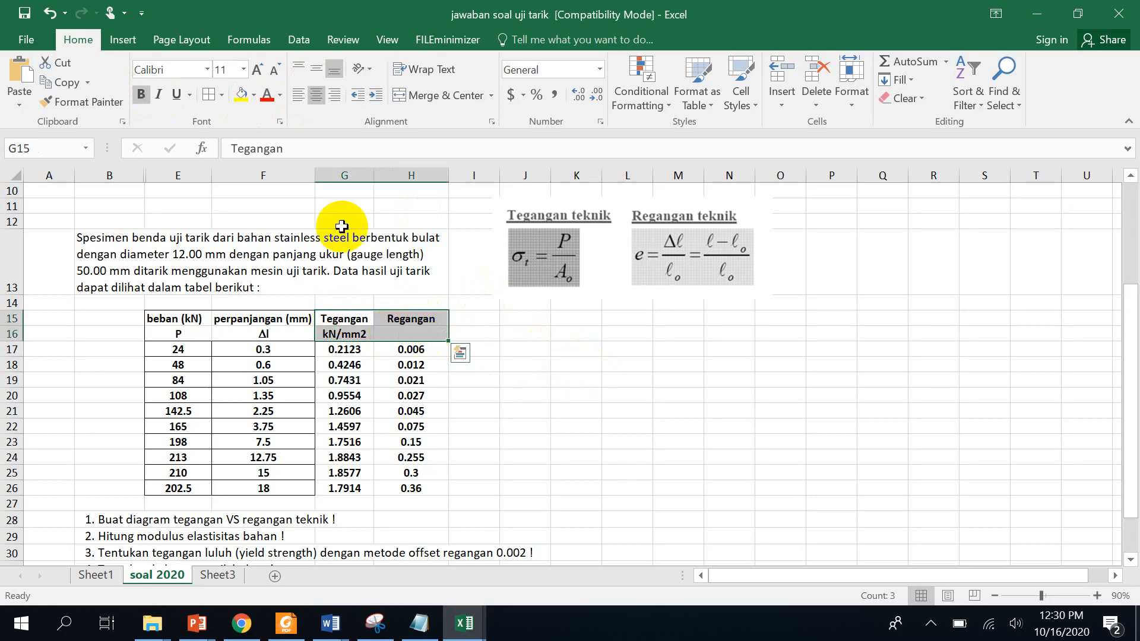
{"action": "left_click", "coordinate": [222, 95]}
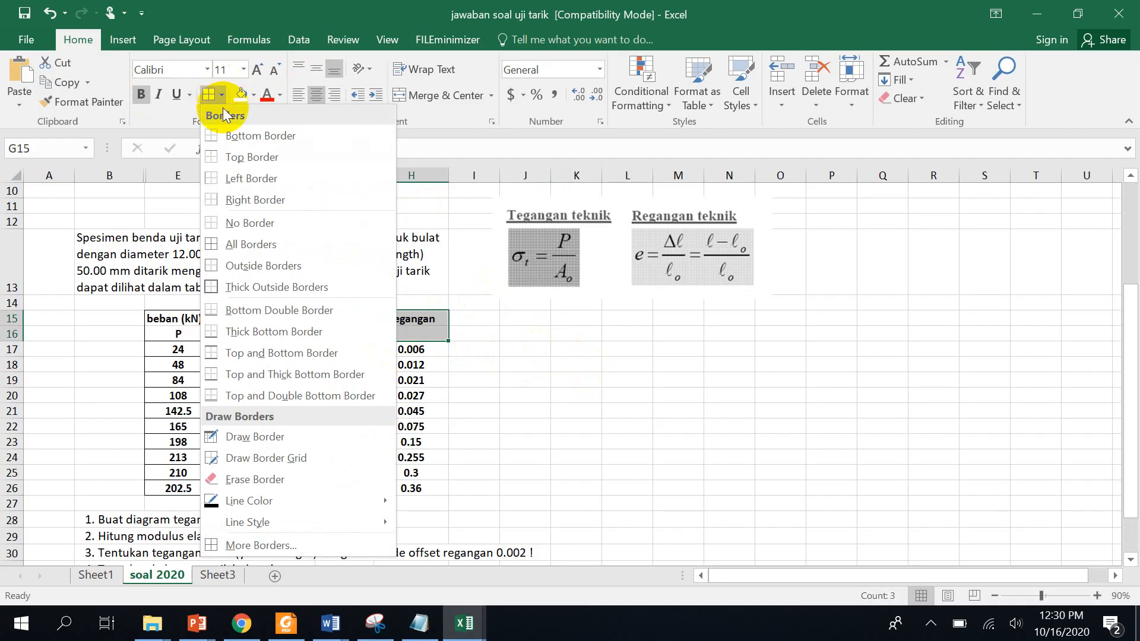
{"action": "left_click", "coordinate": [264, 266]}
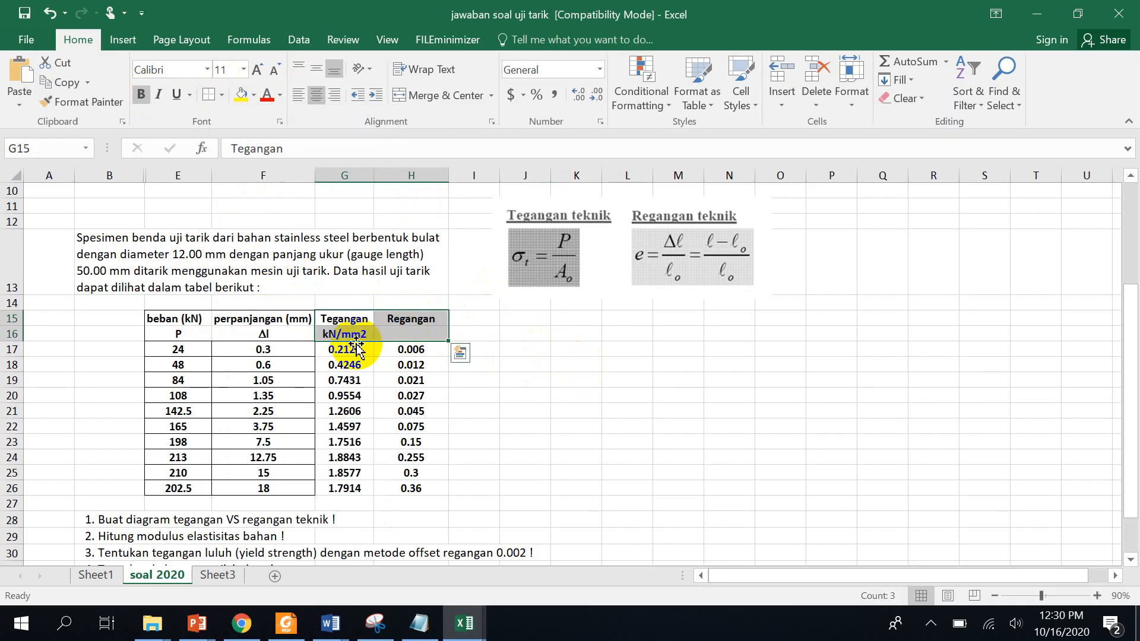
Apply all borders to the calculated stress and strain values in G17:H26.
{"action": "left_click_drag", "start_coordinate": [342, 350], "coordinate": [419, 487]}
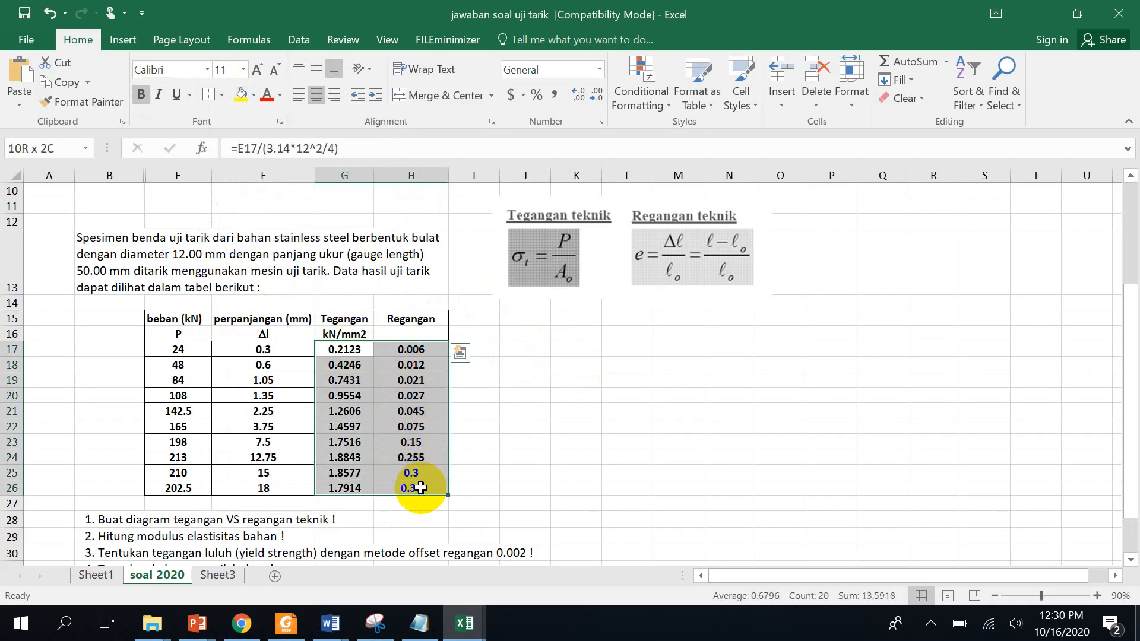
{"action": "left_click", "coordinate": [221, 95]}
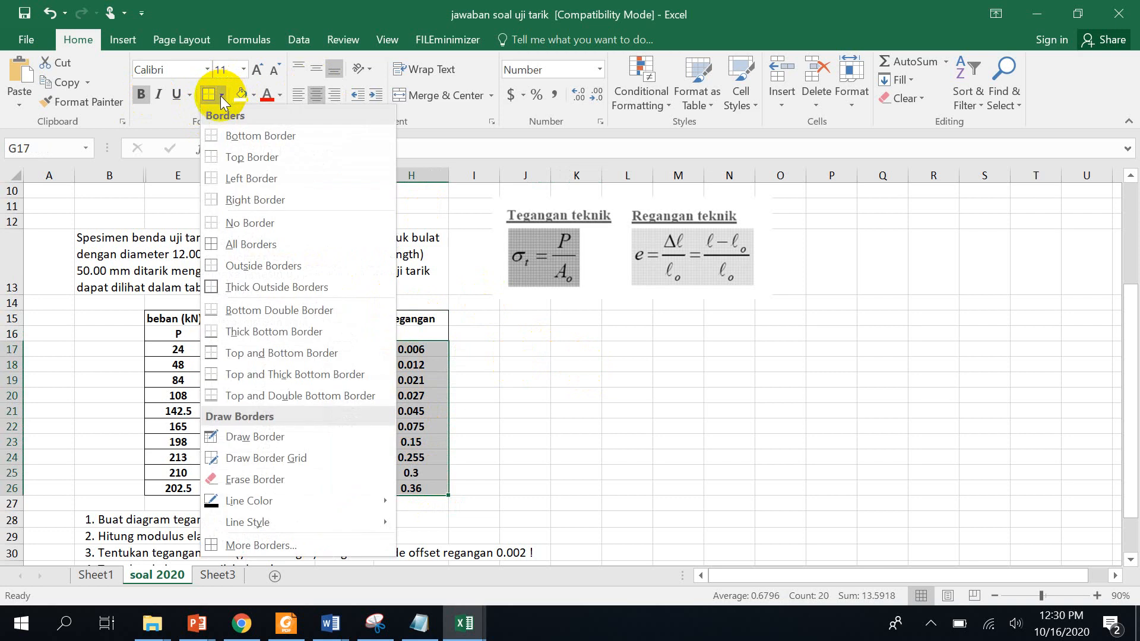
{"action": "left_click", "coordinate": [238, 247]}
{"action": "left_click", "coordinate": [653, 440]}
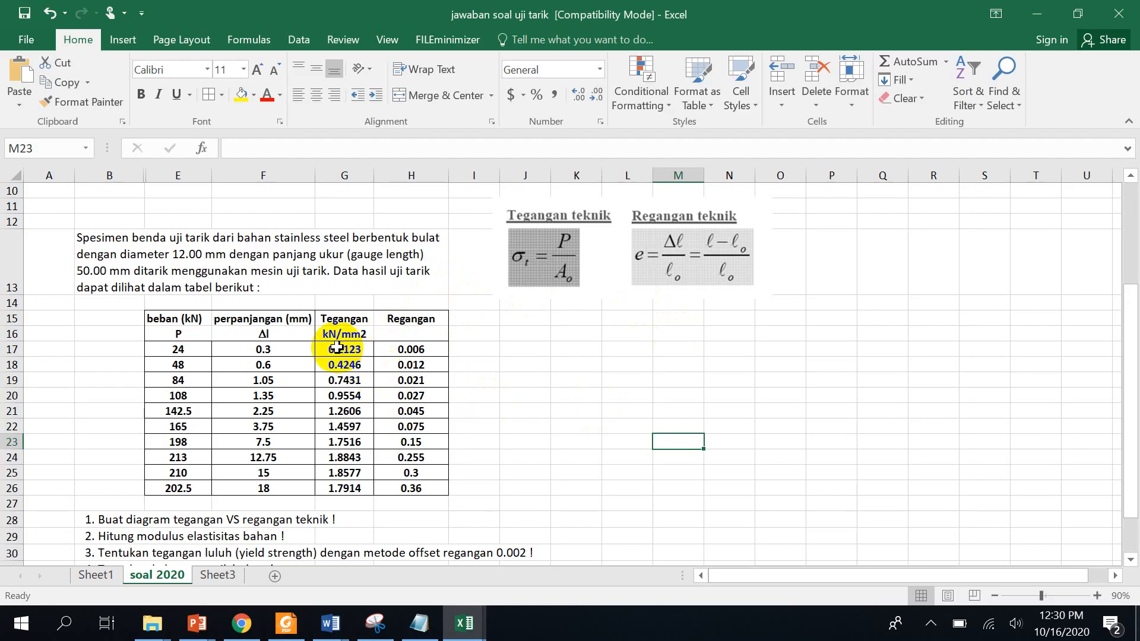
Insert a new row above row 17 and enter 0 for both the load in E17 and the elongation in F17.
{"action": "right_click", "coordinate": [3, 350]}
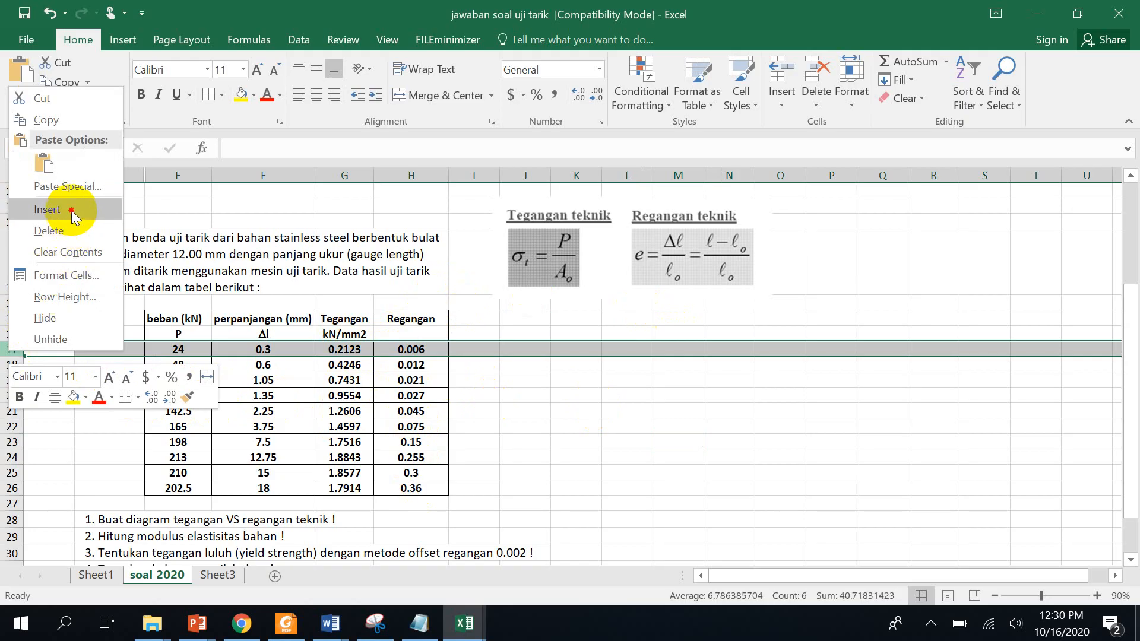
{"action": "left_click", "coordinate": [51, 212]}
{"action": "left_click", "coordinate": [558, 460]}
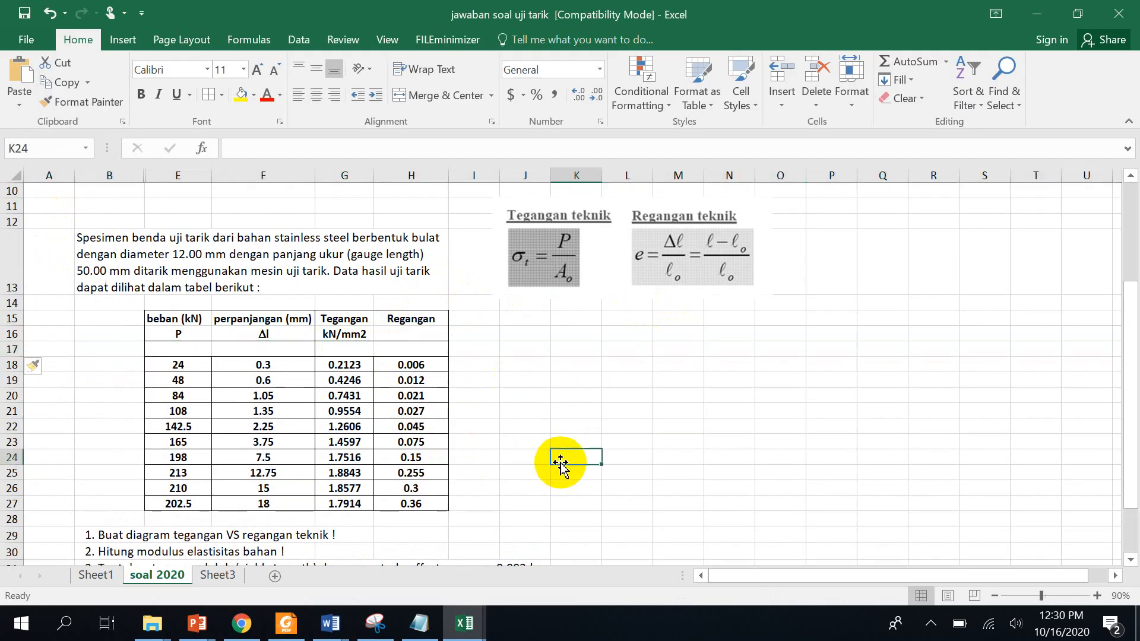
{"action": "left_click", "coordinate": [185, 346]}
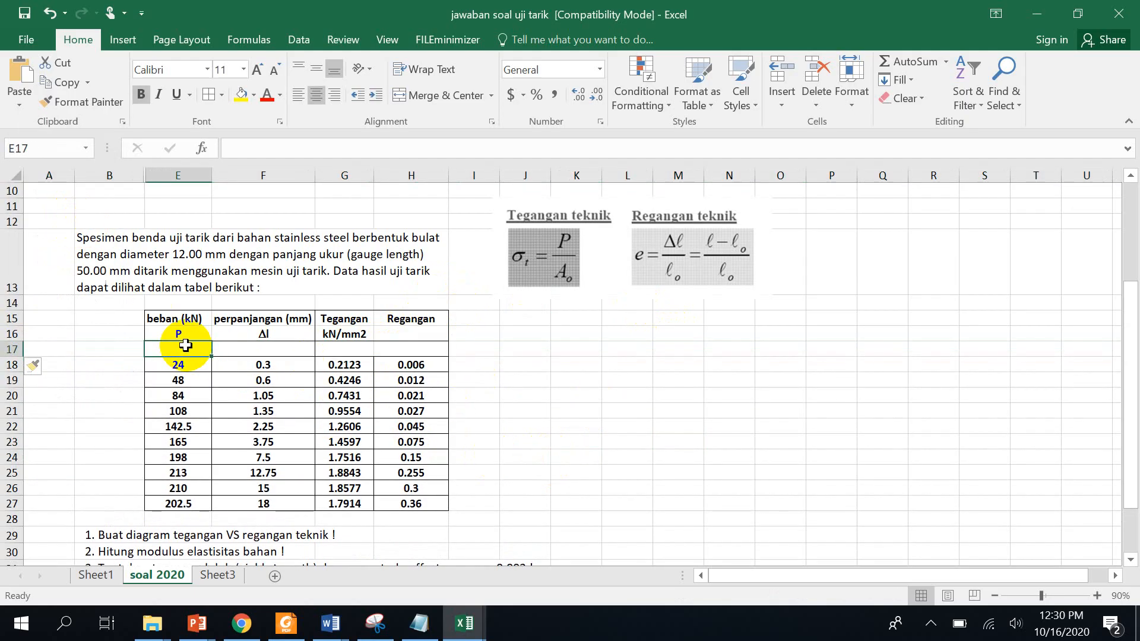
{"action": "type", "text": "0"}
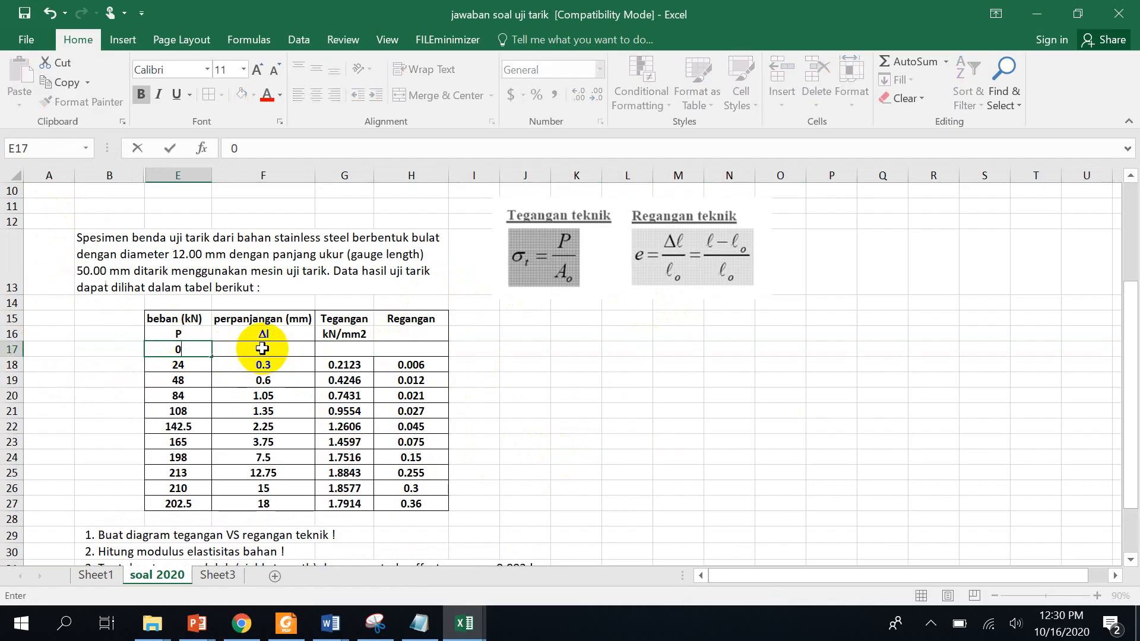
{"action": "left_click", "coordinate": [263, 347]}
{"action": "type", "text": "0"}
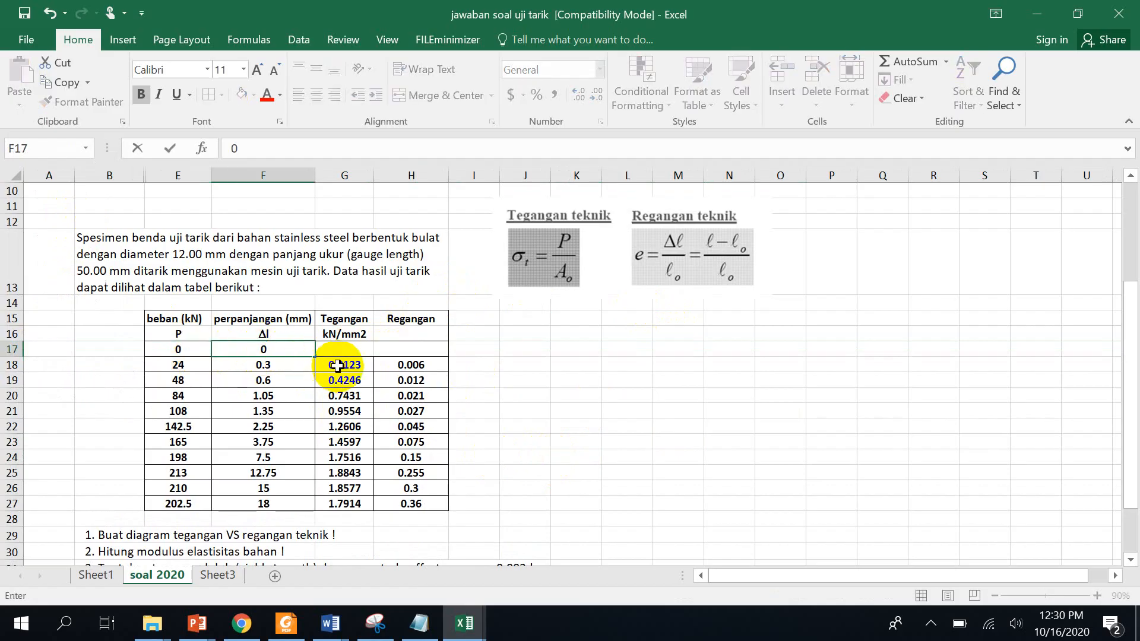
Fill the stress and strain formulas from G18:H18 upward into row 17.
{"action": "left_click", "coordinate": [373, 364]}
{"action": "left_click_drag", "start_coordinate": [372, 364], "coordinate": [446, 344]}
{"action": "left_click", "coordinate": [525, 364]}
{"action": "left_click_drag", "start_coordinate": [191, 349], "coordinate": [312, 350]}
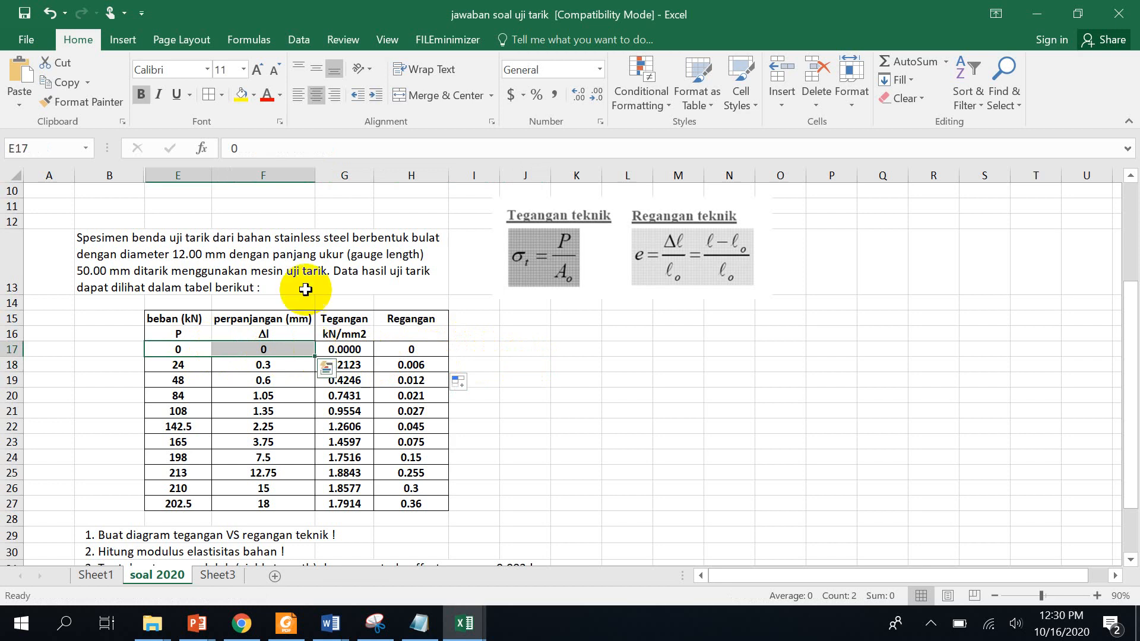
{"action": "left_click", "coordinate": [657, 455]}
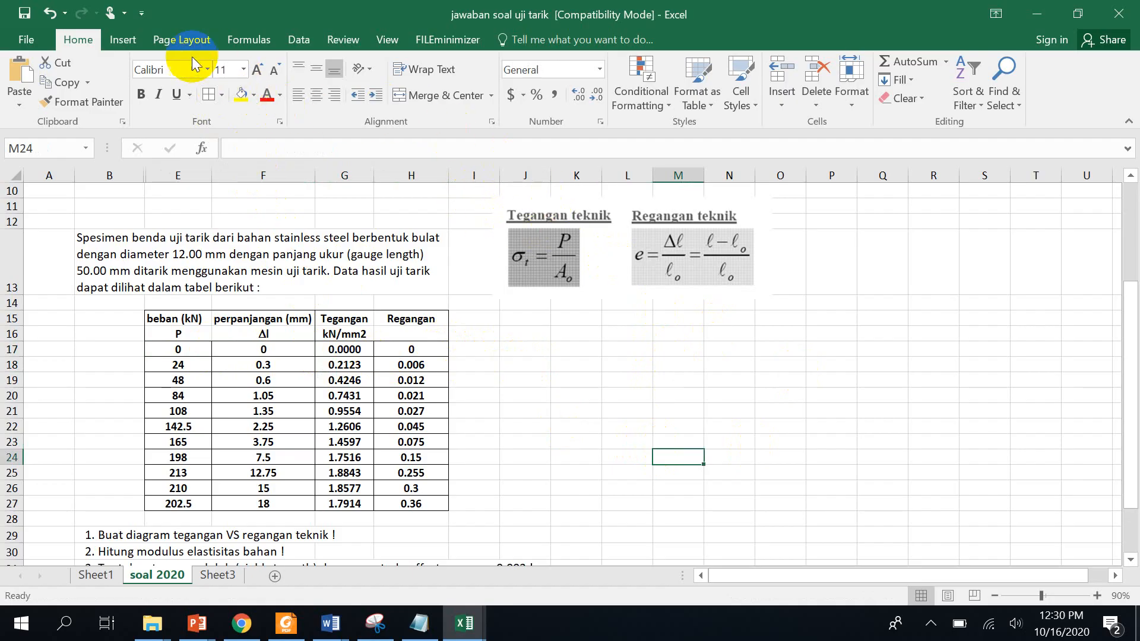
{"action": "left_click", "coordinate": [125, 43]}
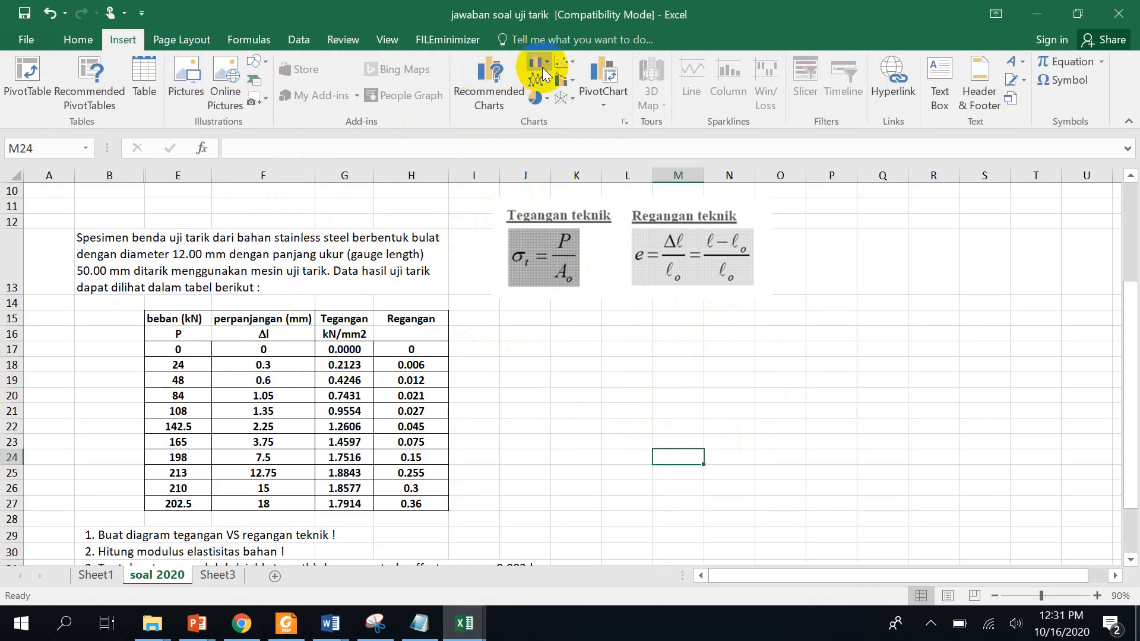
{"action": "left_click", "coordinate": [573, 64]}
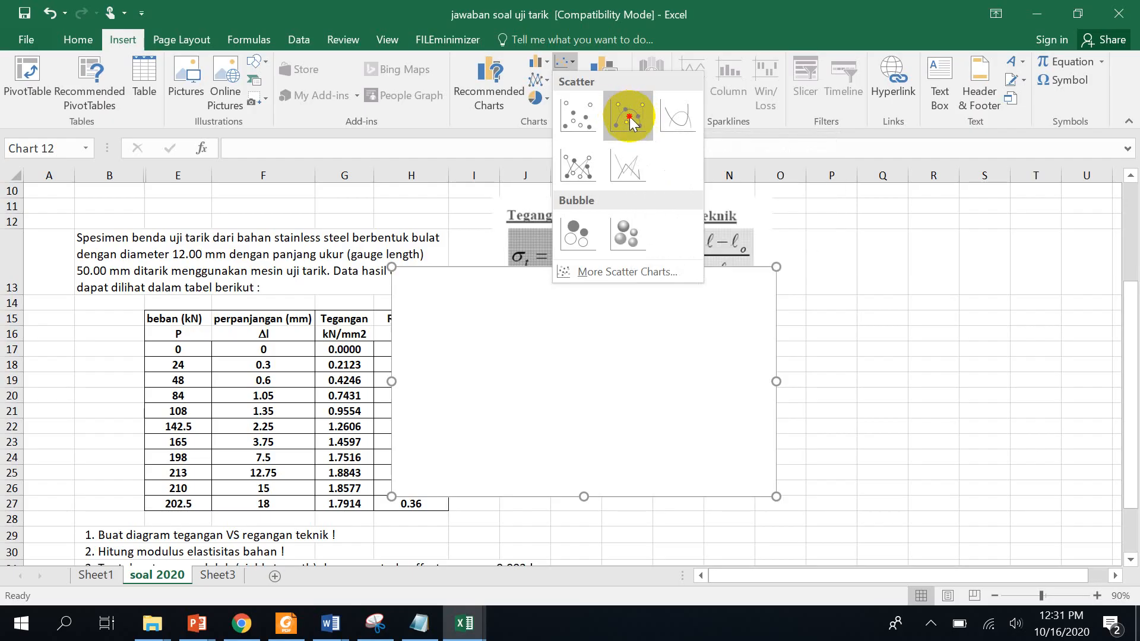
{"action": "left_click", "coordinate": [629, 117]}
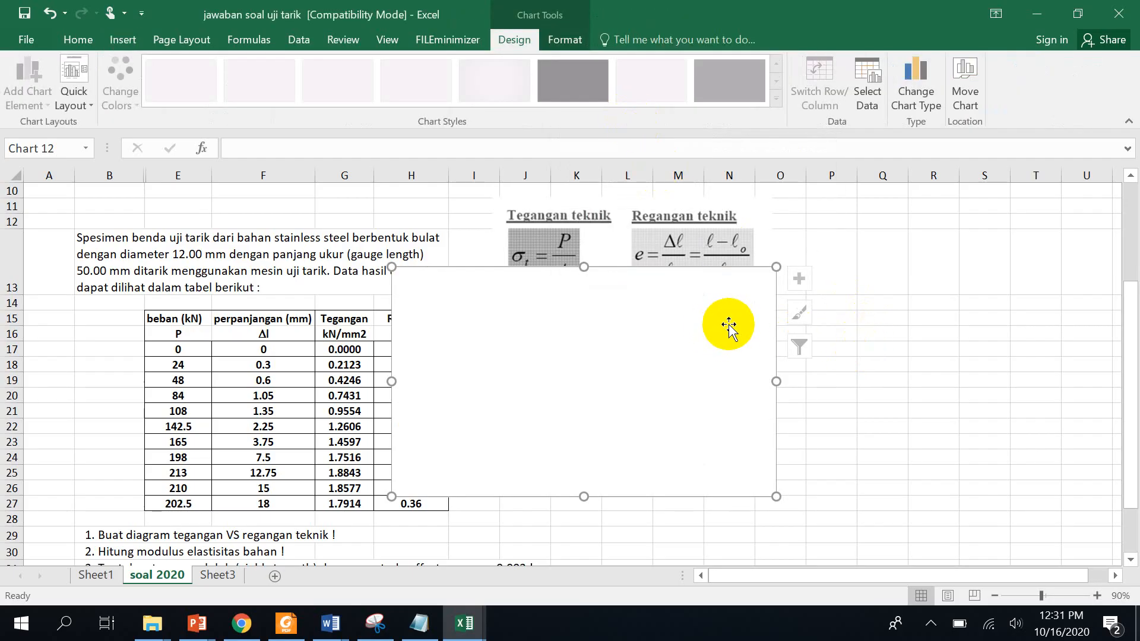
{"action": "key", "text": "Delete"}
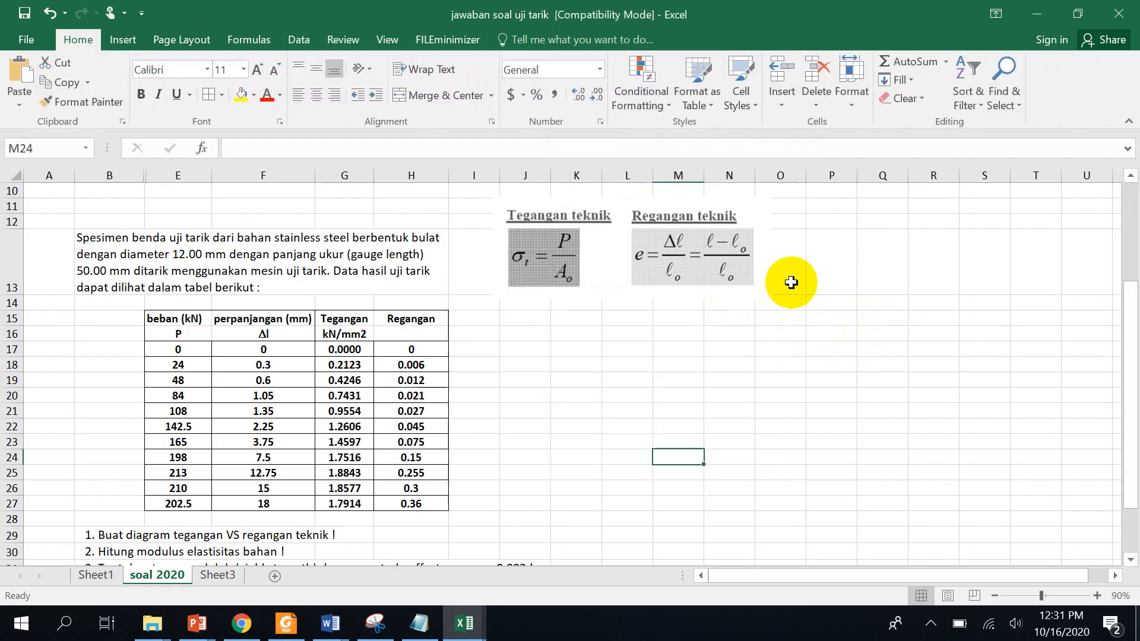
Insert a scatter chart with smooth lines and markers from G17:H27 and place it beside the table, clear of the Regangan column.
{"action": "left_click", "coordinate": [347, 350]}
{"action": "left_click_drag", "start_coordinate": [348, 352], "coordinate": [411, 455]}
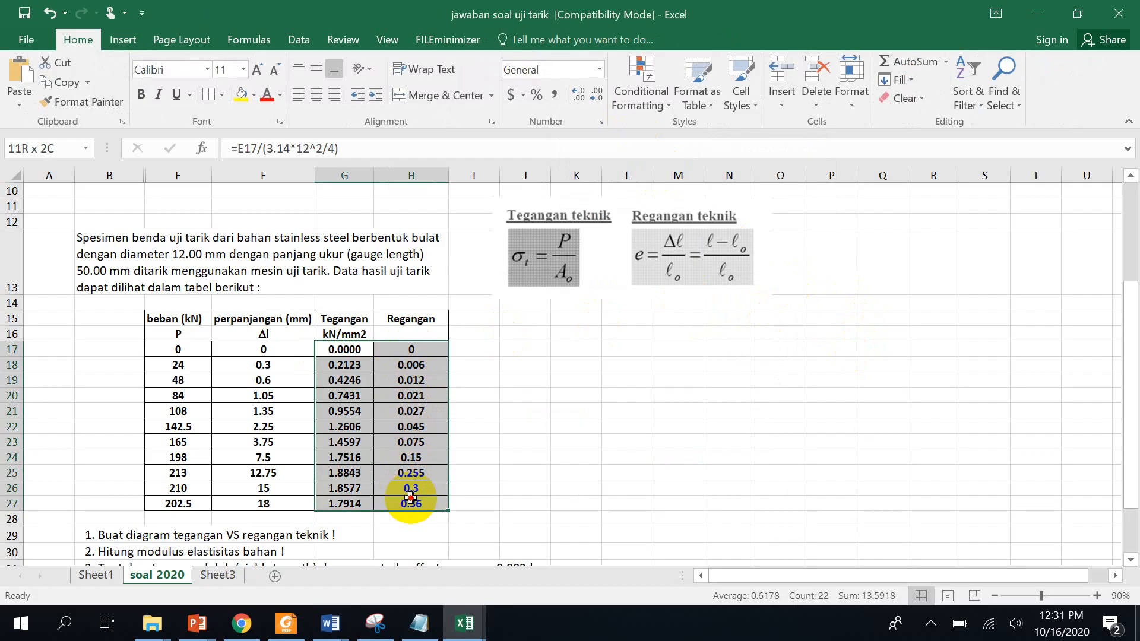
{"action": "left_click_drag", "start_coordinate": [410, 497], "coordinate": [445, 484]}
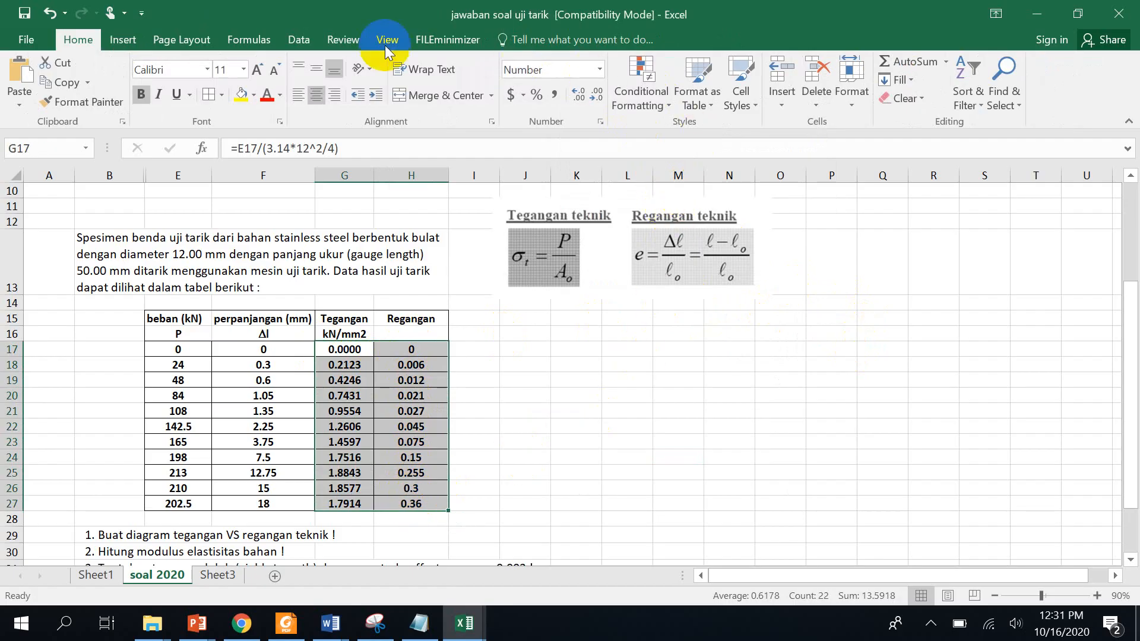
{"action": "left_click", "coordinate": [123, 39]}
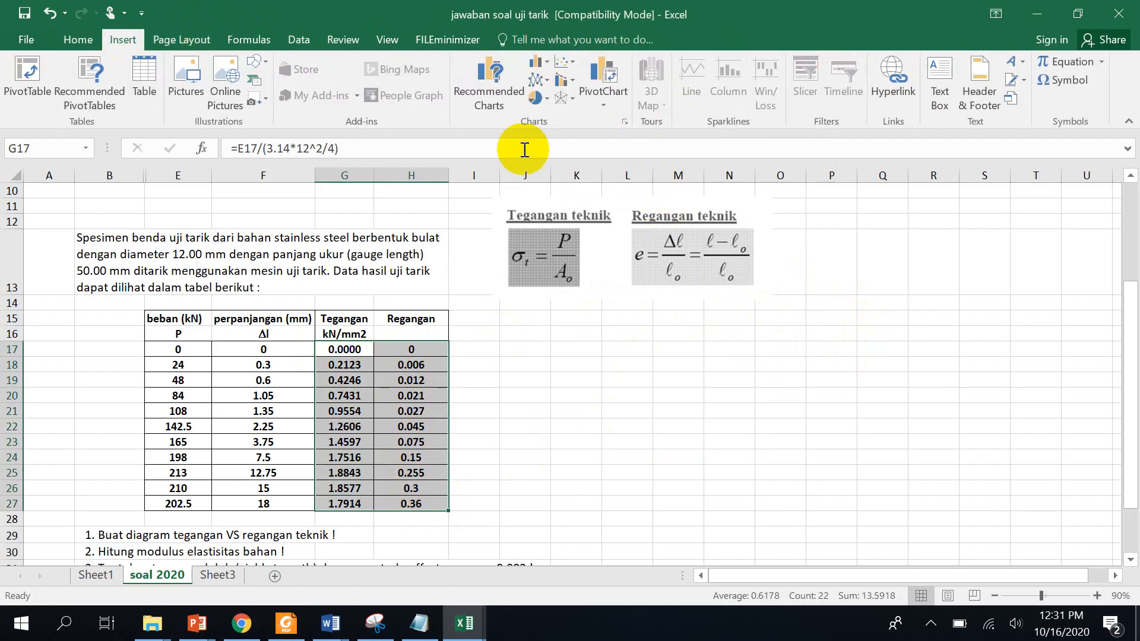
{"action": "left_click", "coordinate": [571, 67]}
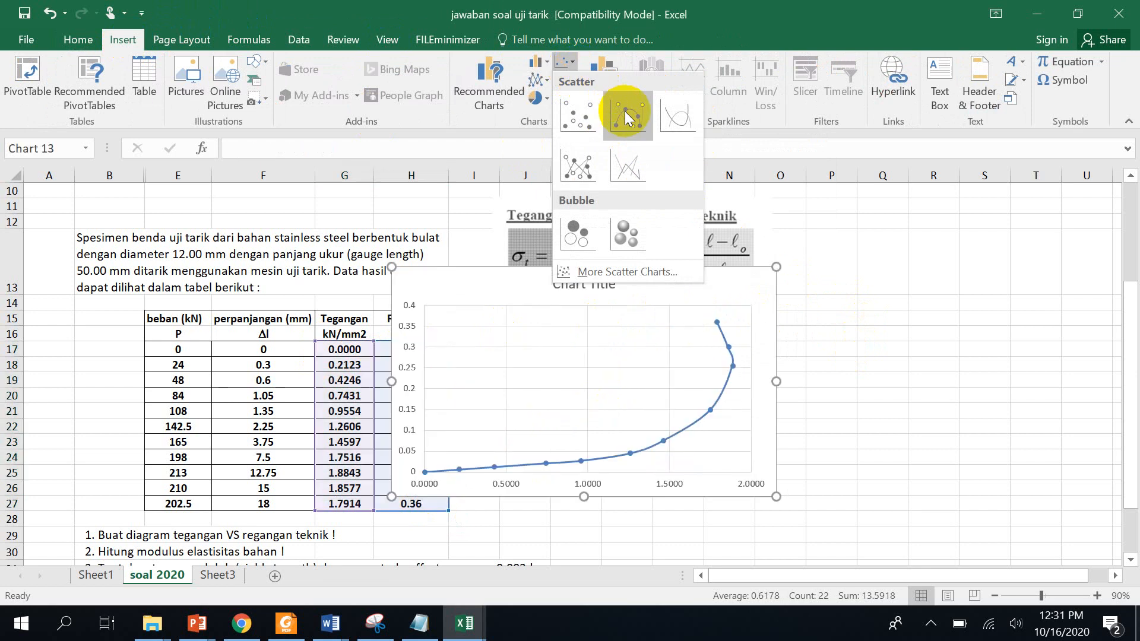
{"action": "left_click", "coordinate": [627, 117]}
{"action": "left_click_drag", "start_coordinate": [676, 271], "coordinate": [793, 258]}
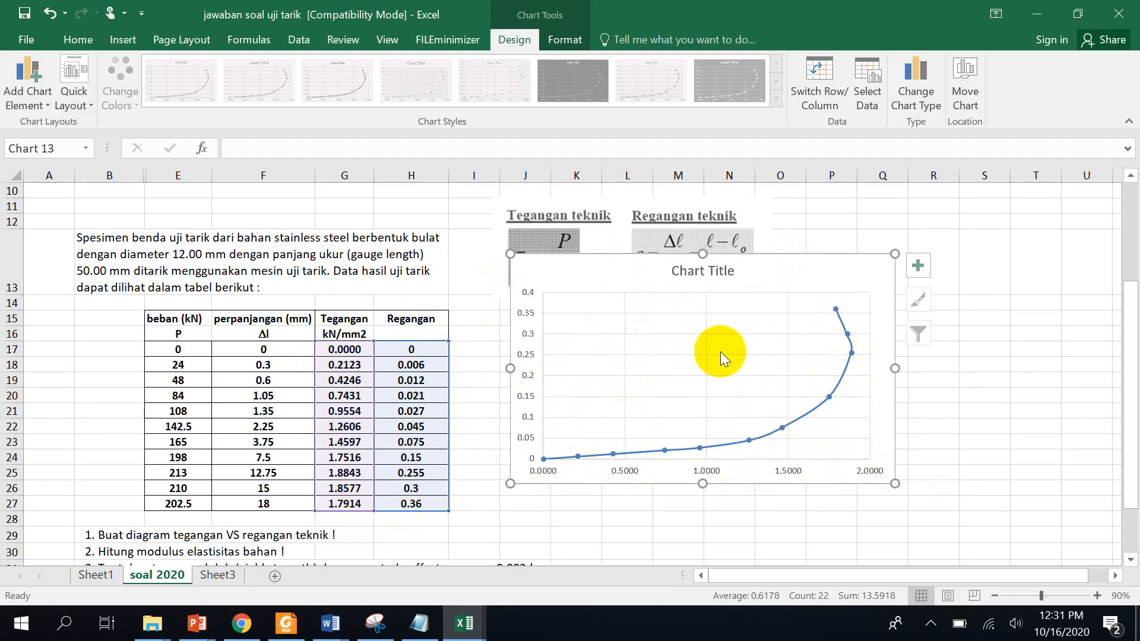
Edit the chart's data series so that its X values come from the strain range H17:H27.
{"action": "right_click", "coordinate": [766, 386]}
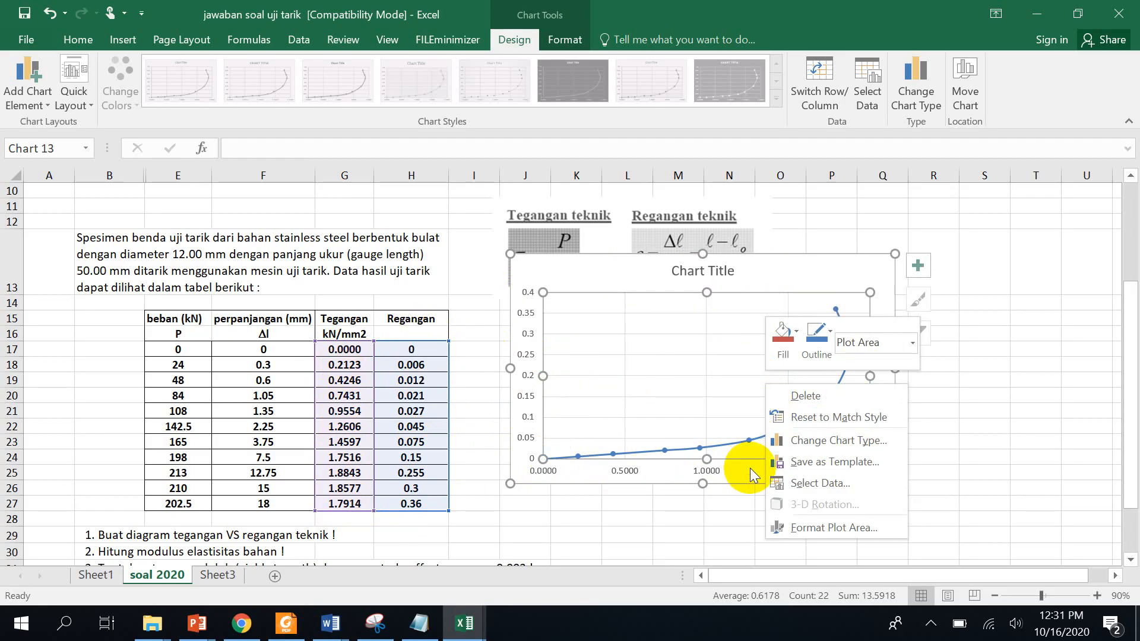
{"action": "left_click", "coordinate": [827, 483]}
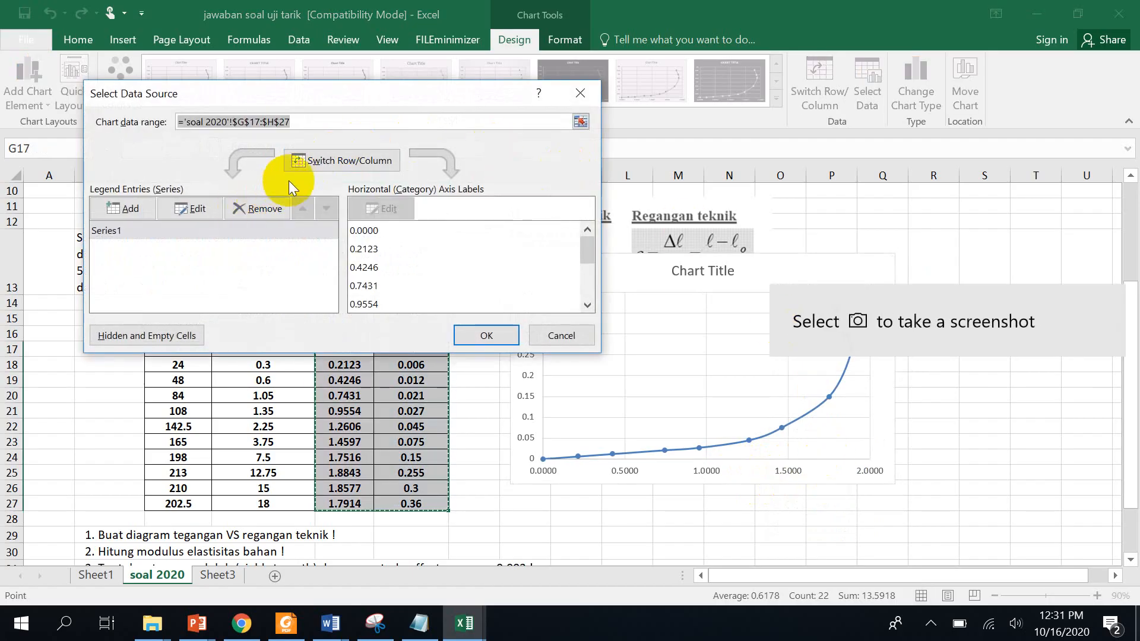
{"action": "left_click", "coordinate": [196, 208]}
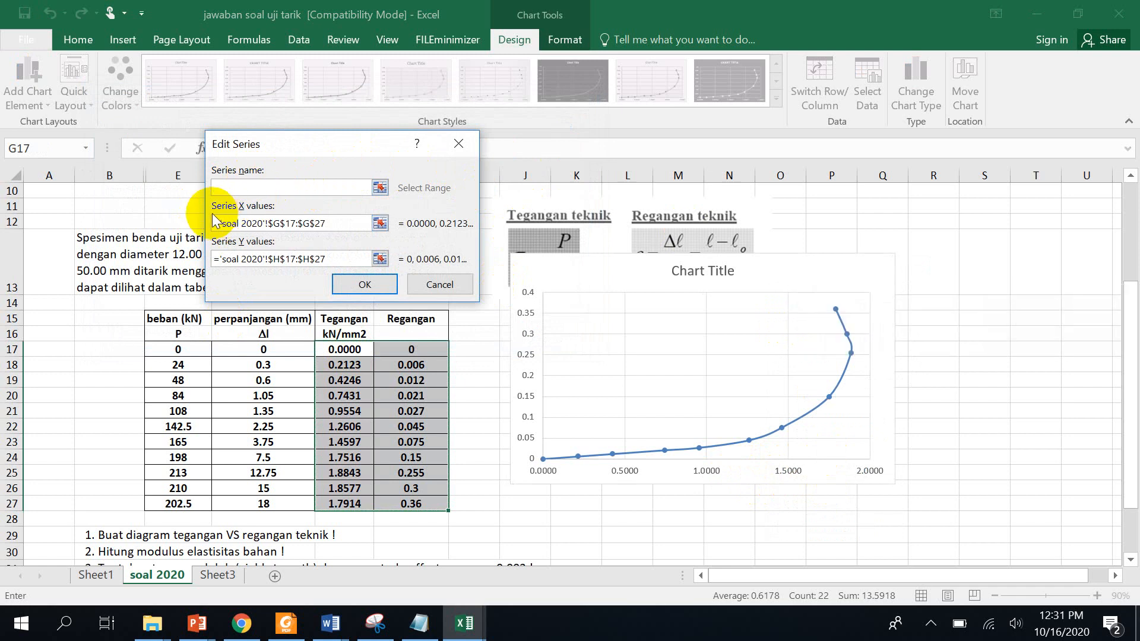
{"action": "left_click", "coordinate": [379, 223]}
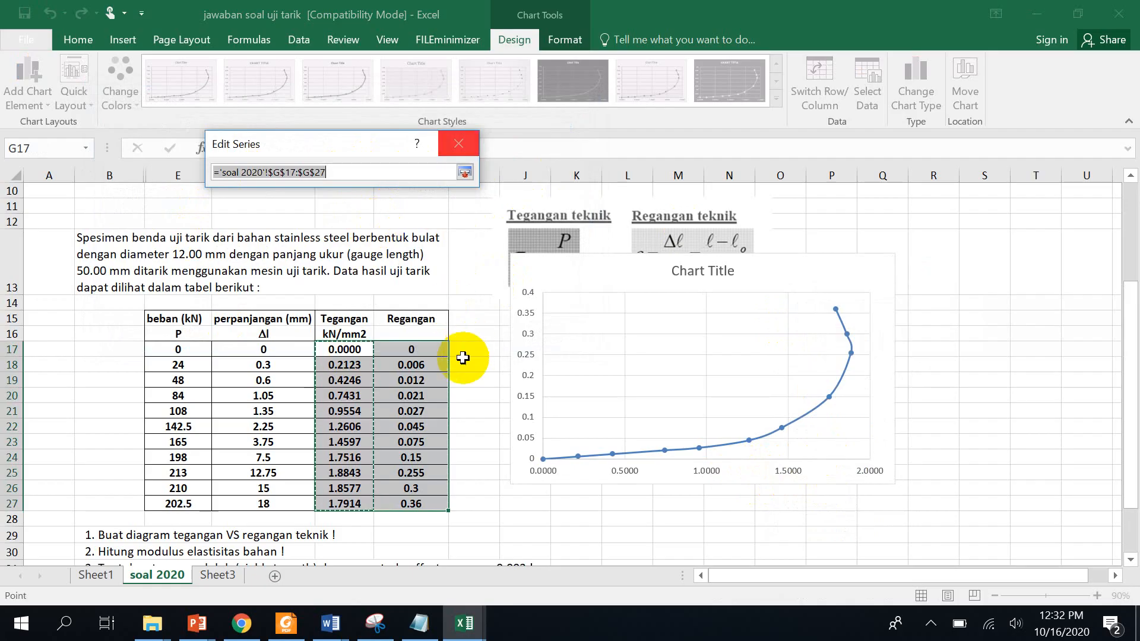
{"action": "left_click_drag", "start_coordinate": [431, 351], "coordinate": [420, 486]}
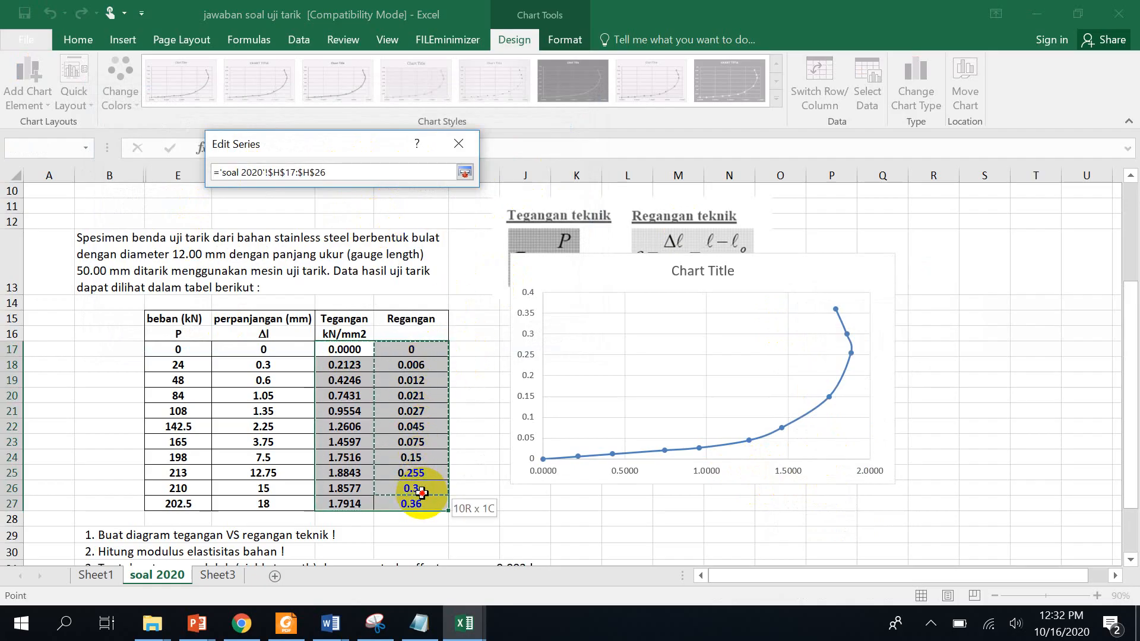
{"action": "key", "text": "Return"}
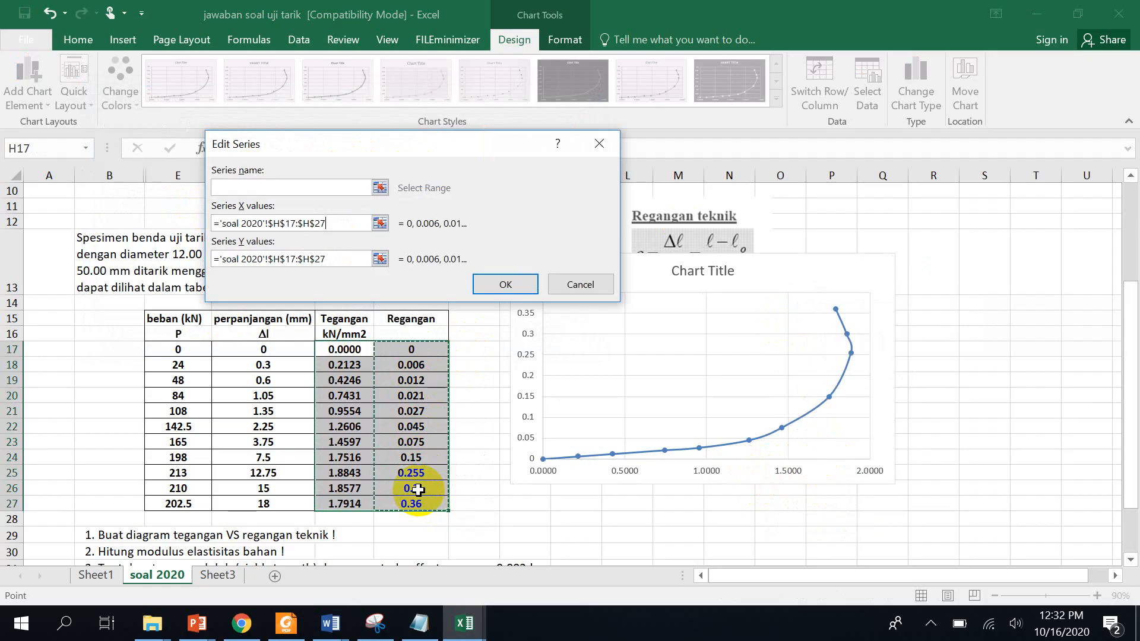
Set the series Y values to the stress range G17:G27 and apply the data source changes.
{"action": "left_click", "coordinate": [379, 259]}
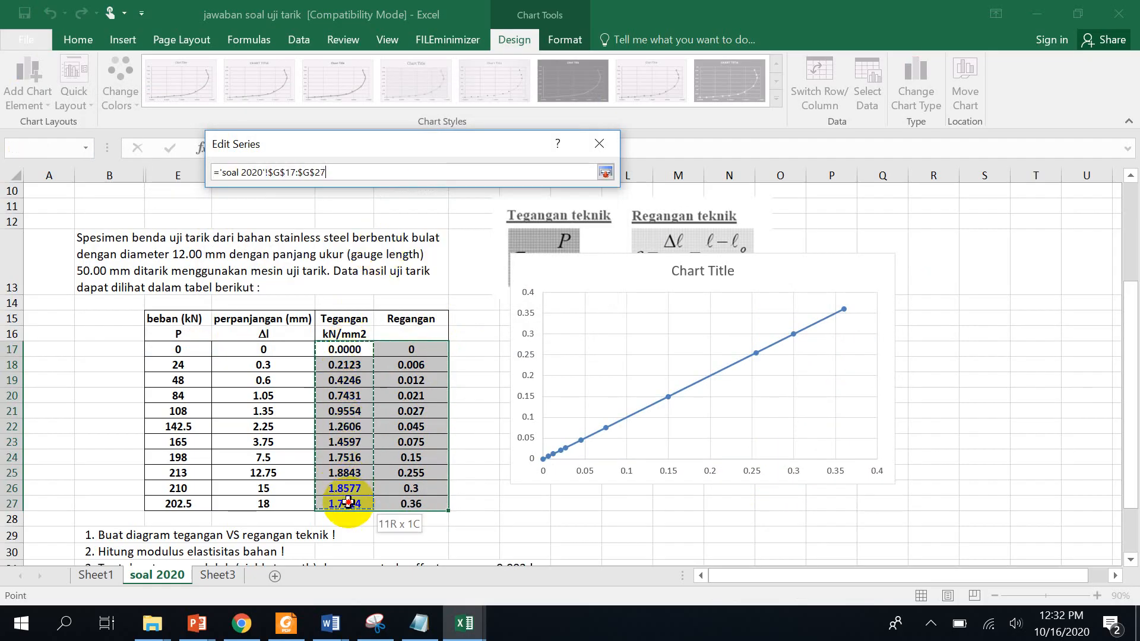
{"action": "key", "text": "Return"}
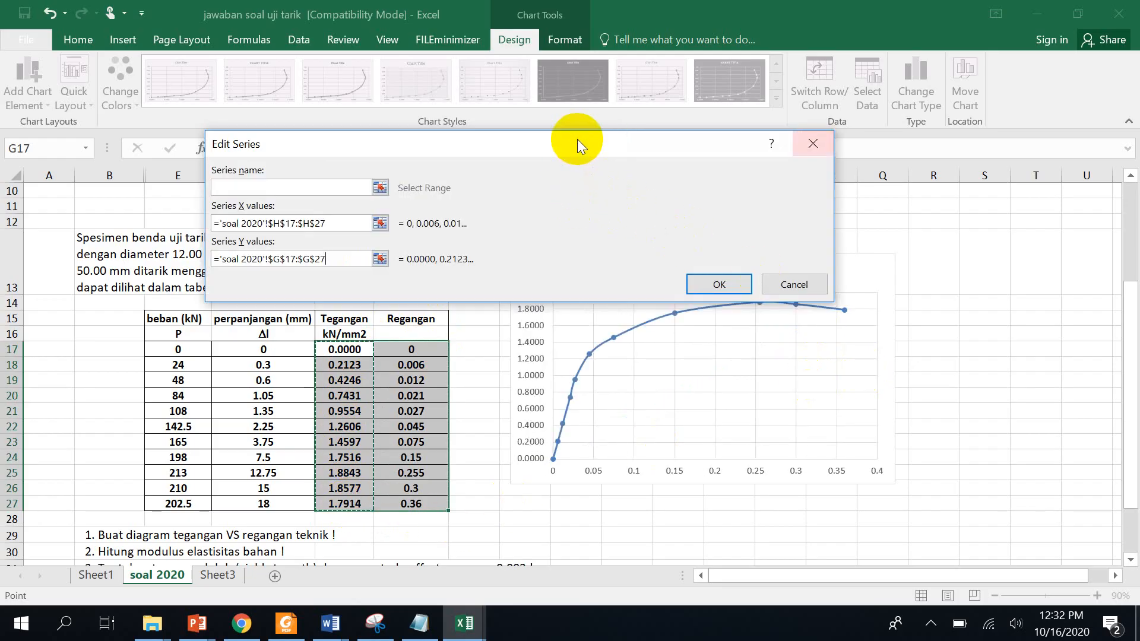
{"action": "left_click_drag", "start_coordinate": [573, 146], "coordinate": [572, 130]}
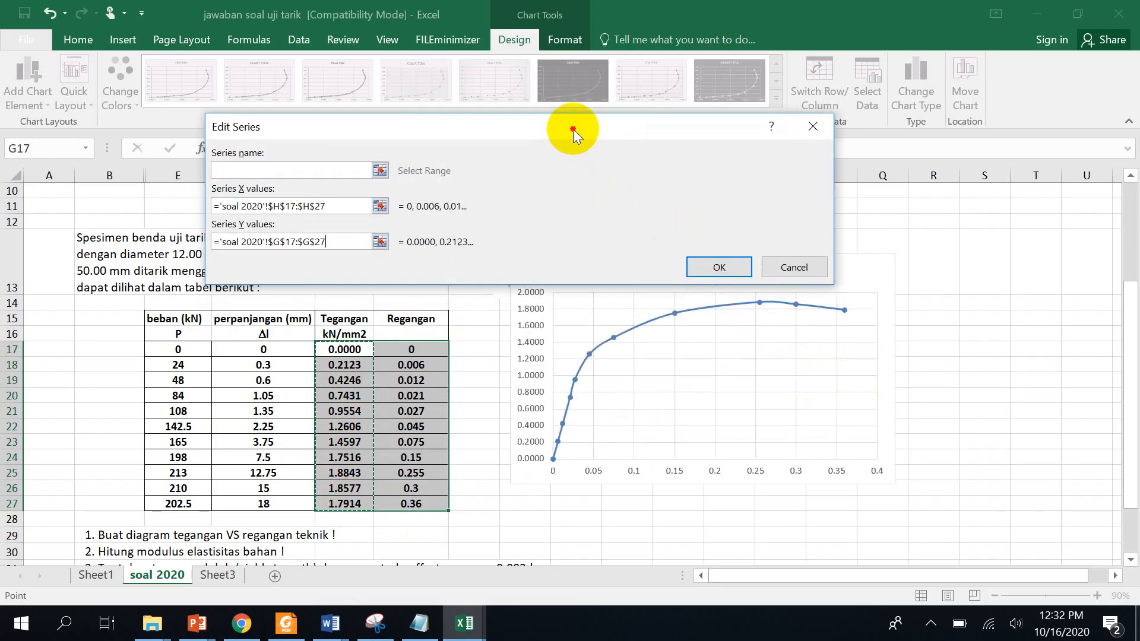
{"action": "left_click", "coordinate": [719, 266]}
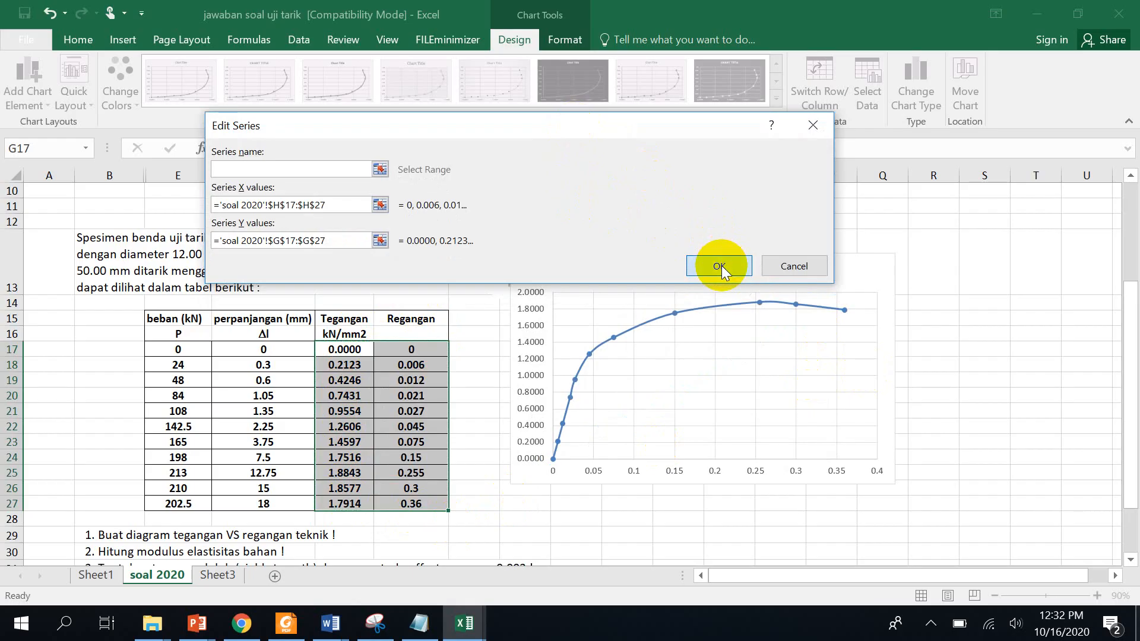
{"action": "left_click", "coordinate": [508, 338]}
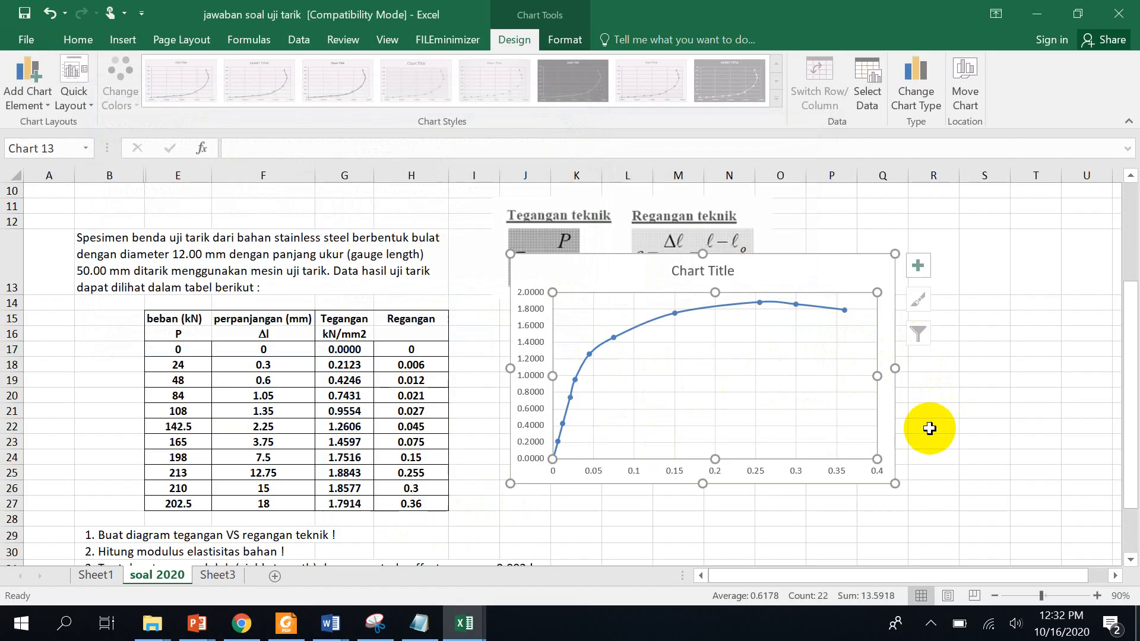
Examine the plotted points on the stress-strain curve against the Tegangan and Regangan values in the table.
{"action": "scroll", "coordinate": [929, 428], "scroll_direction": "down", "scroll_amount": 1}
{"action": "scroll", "coordinate": [930, 415], "scroll_direction": "up", "scroll_amount": 1}
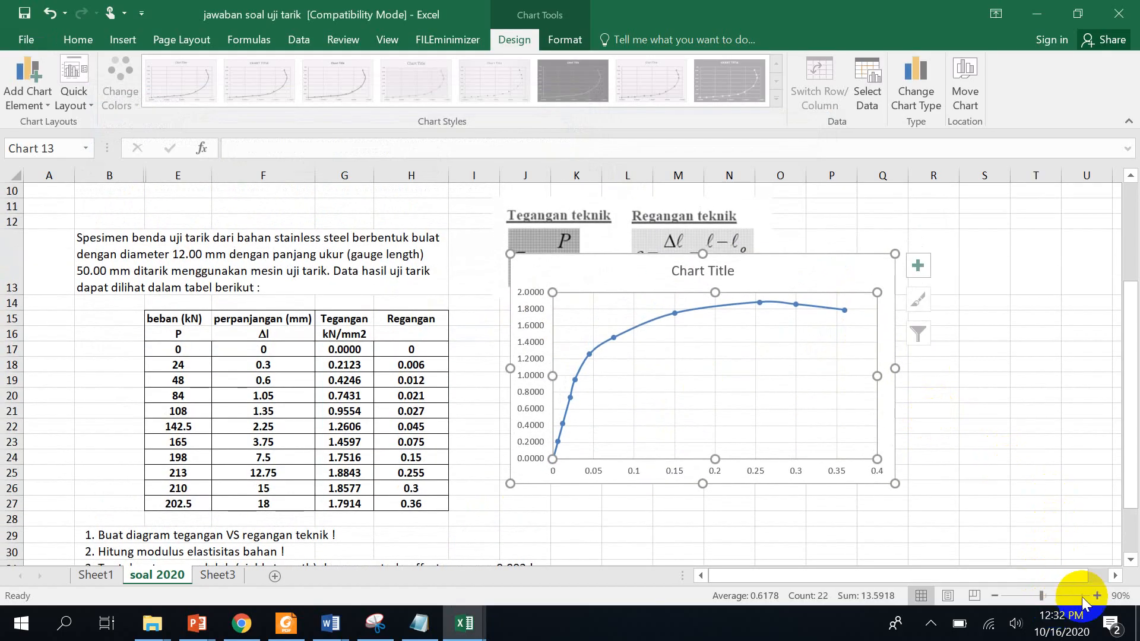
{"action": "left_click", "coordinate": [1098, 592]}
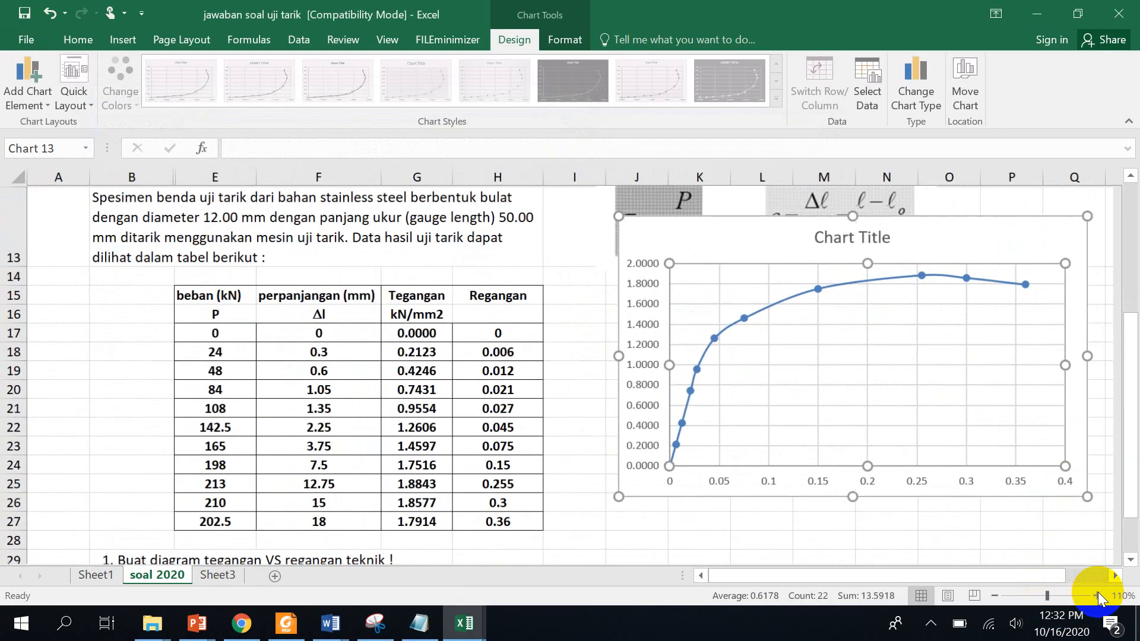
{"action": "left_click_drag", "start_coordinate": [771, 572], "coordinate": [856, 573]}
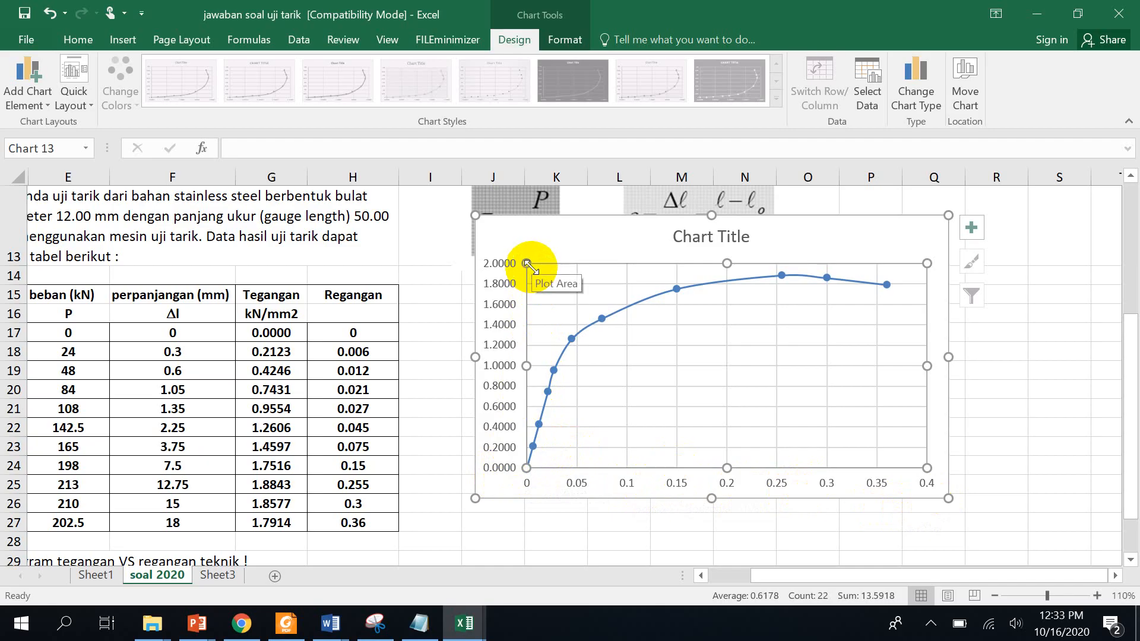
{"action": "left_click", "coordinate": [270, 332]}
{"action": "left_click", "coordinate": [270, 352]}
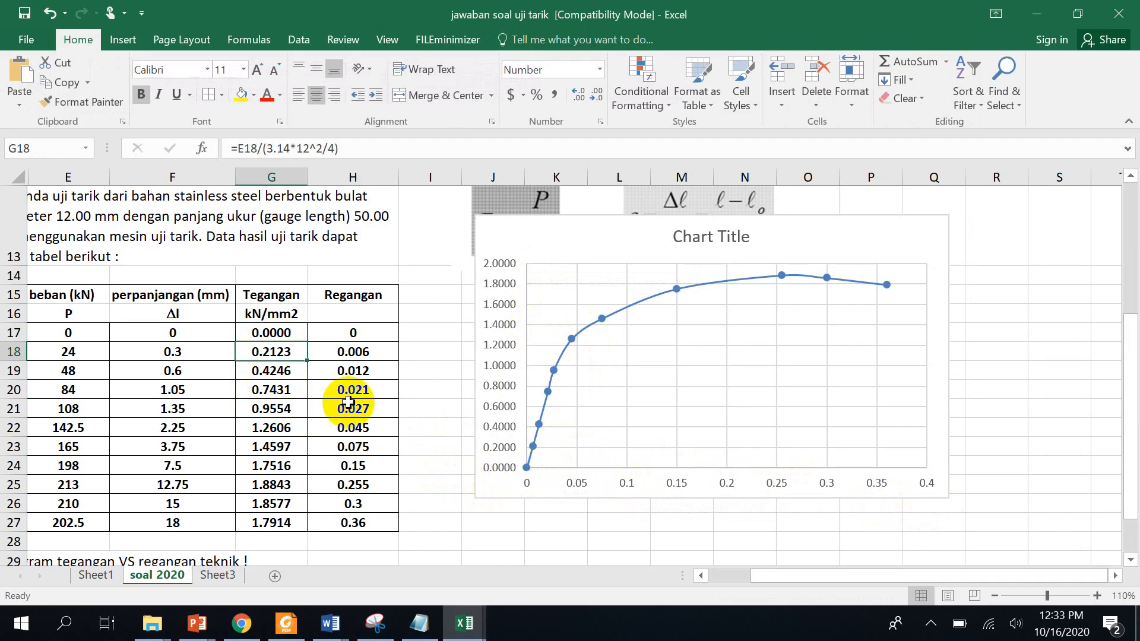
{"action": "left_click", "coordinate": [283, 333]}
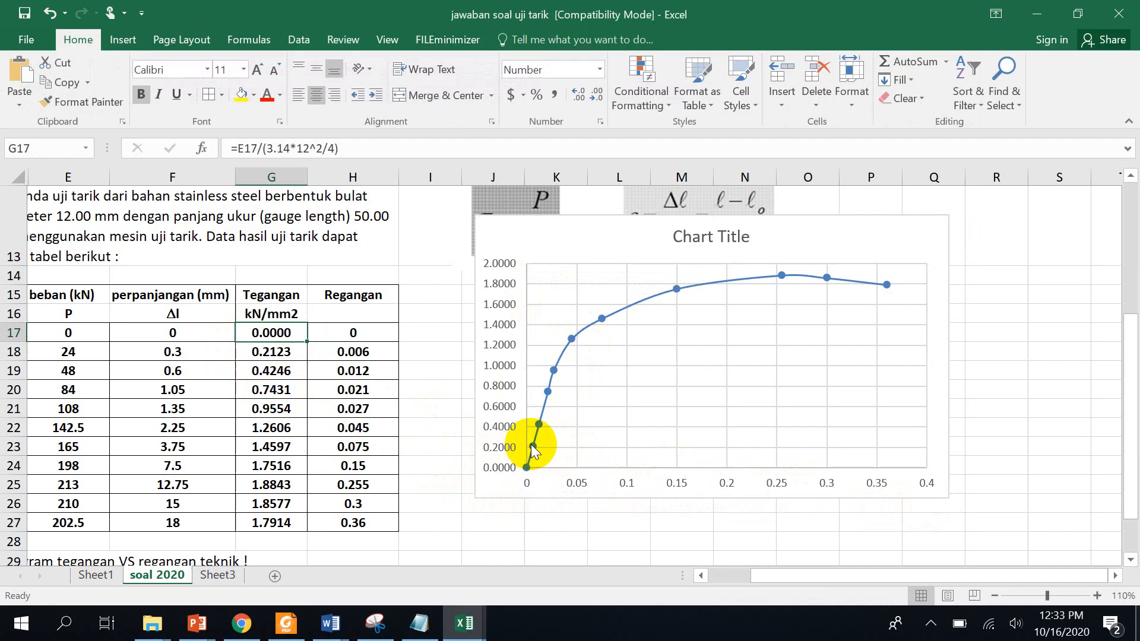
{"action": "mouse_move", "coordinate": [517, 449]}
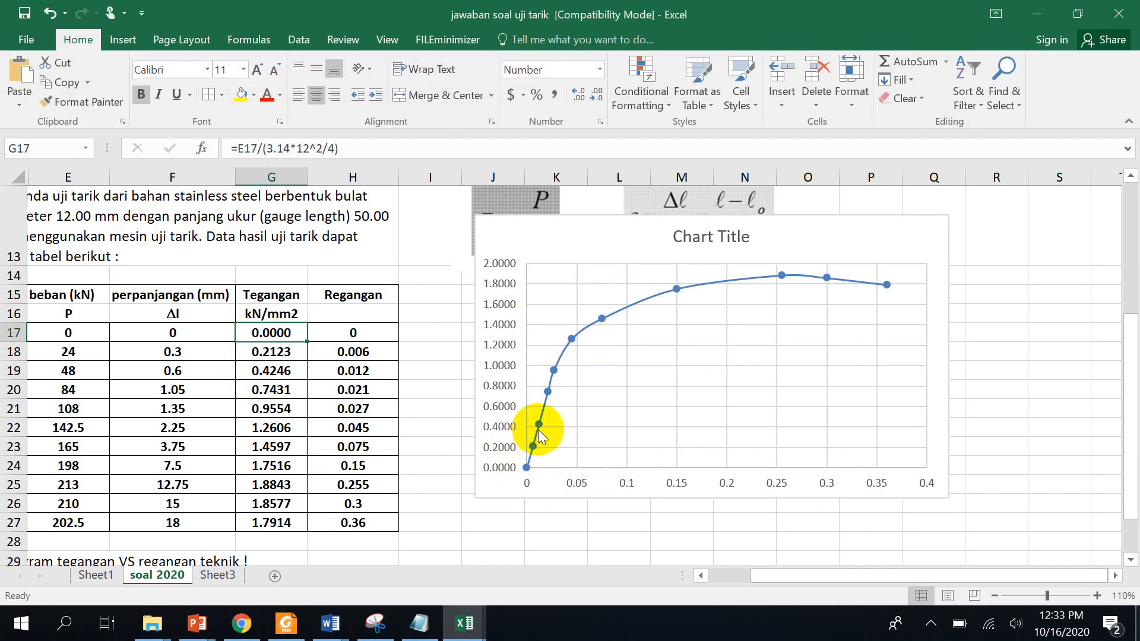
{"action": "left_click", "coordinate": [550, 393]}
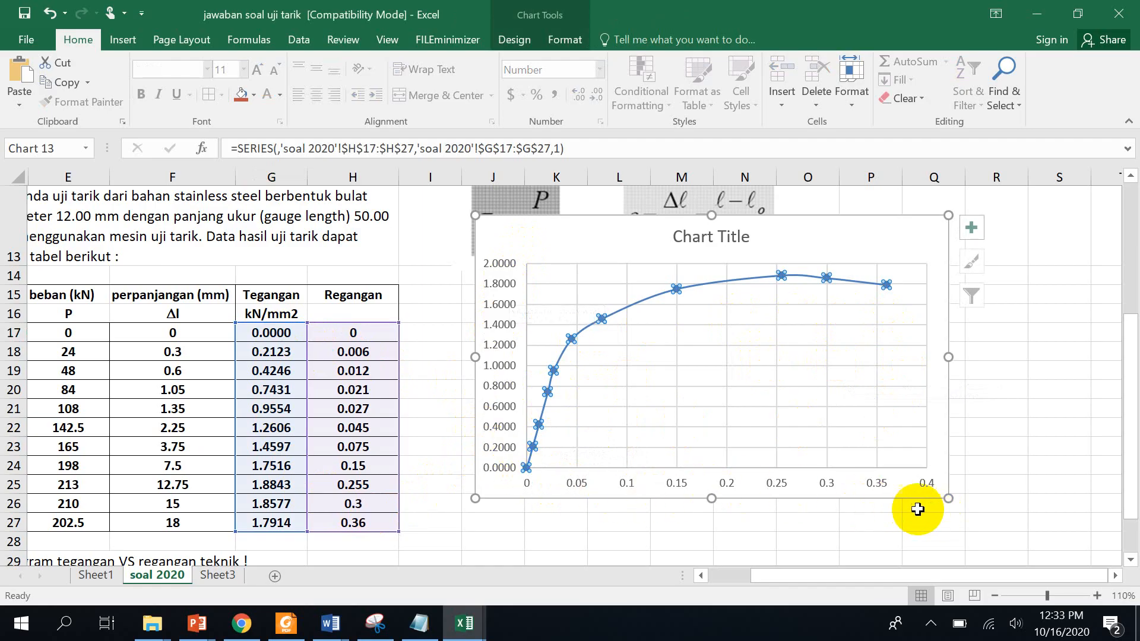
Move the stress-strain chart down beside the list of six questions and set the sheet zoom to 100%.
{"action": "left_click_drag", "start_coordinate": [765, 576], "coordinate": [733, 580]}
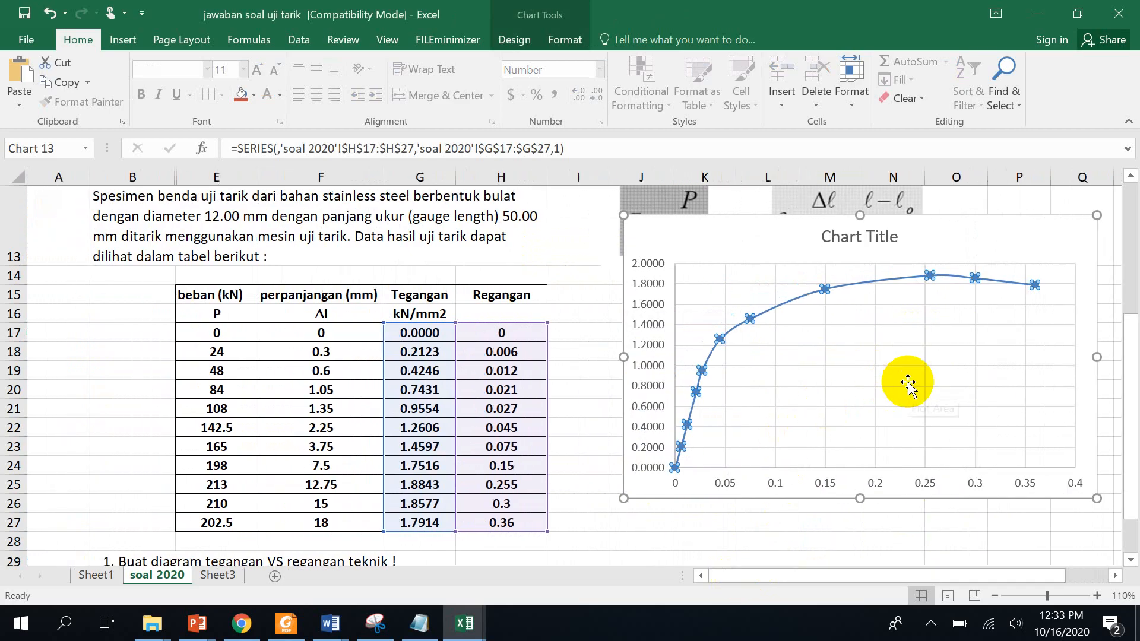
{"action": "scroll", "coordinate": [907, 383], "scroll_direction": "down", "scroll_amount": 2}
{"action": "left_click_drag", "start_coordinate": [1047, 595], "coordinate": [1032, 594]}
{"action": "scroll", "coordinate": [493, 436], "scroll_direction": "down", "scroll_amount": 1}
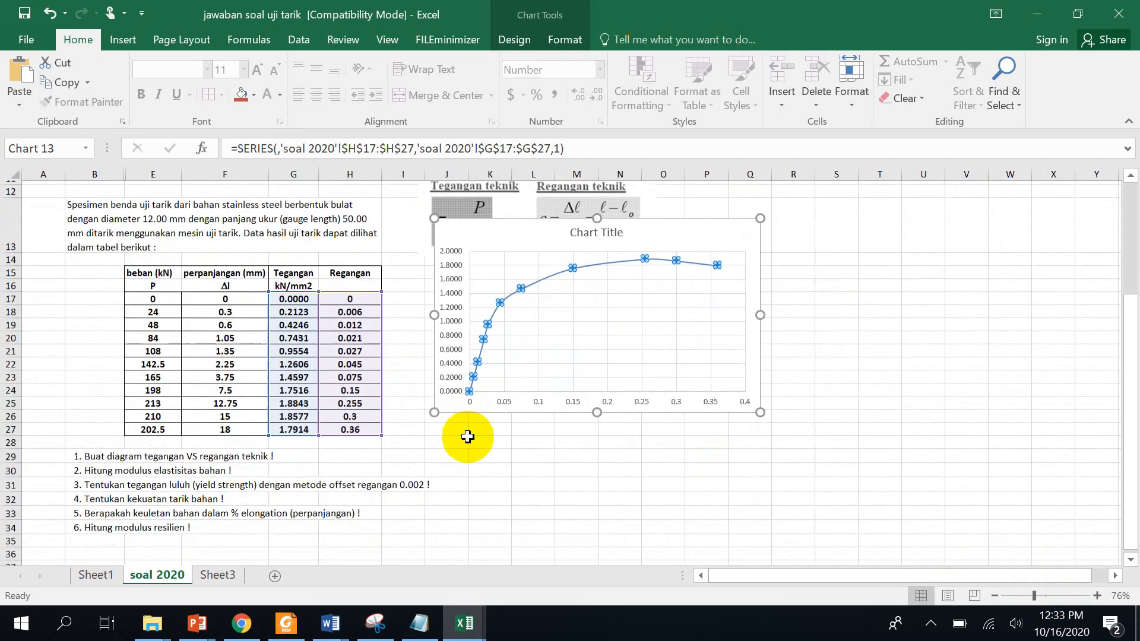
{"action": "left_click", "coordinate": [1096, 595]}
{"action": "scroll", "coordinate": [673, 351], "scroll_direction": "down", "scroll_amount": 1}
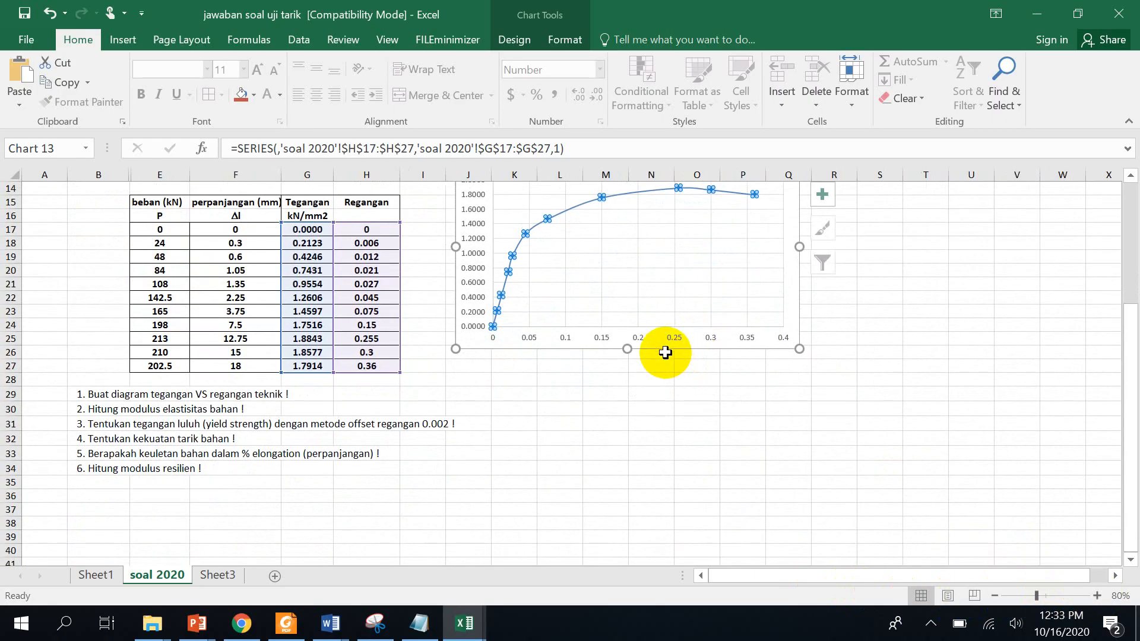
{"action": "left_click_drag", "start_coordinate": [668, 349], "coordinate": [684, 527]}
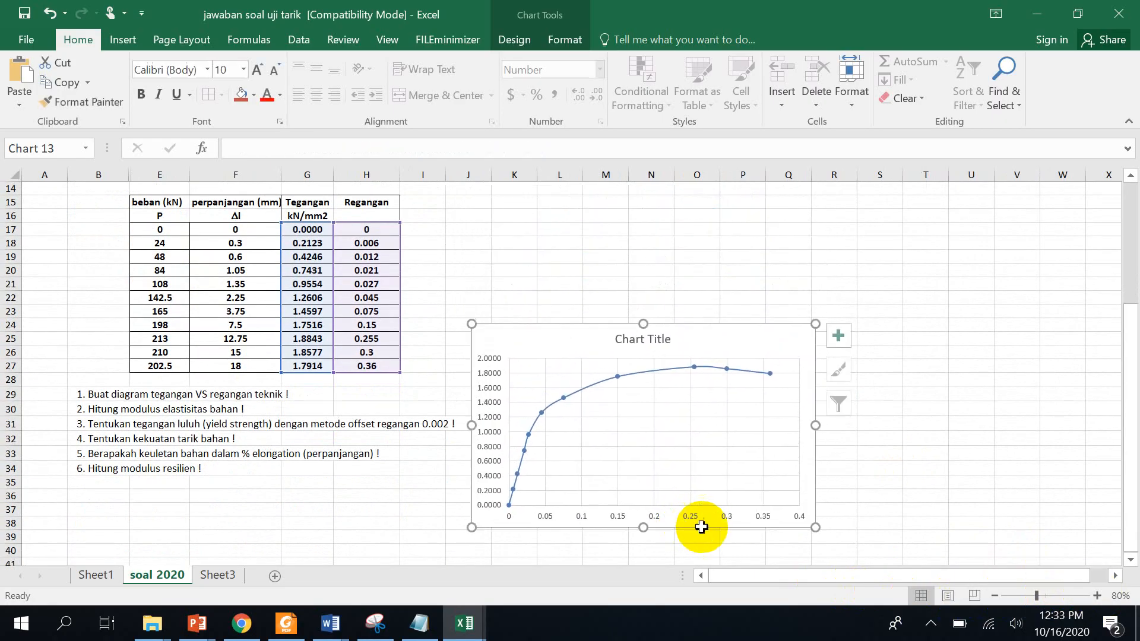
{"action": "left_click", "coordinate": [1096, 595]}
{"action": "left_click", "coordinate": [1096, 596]}
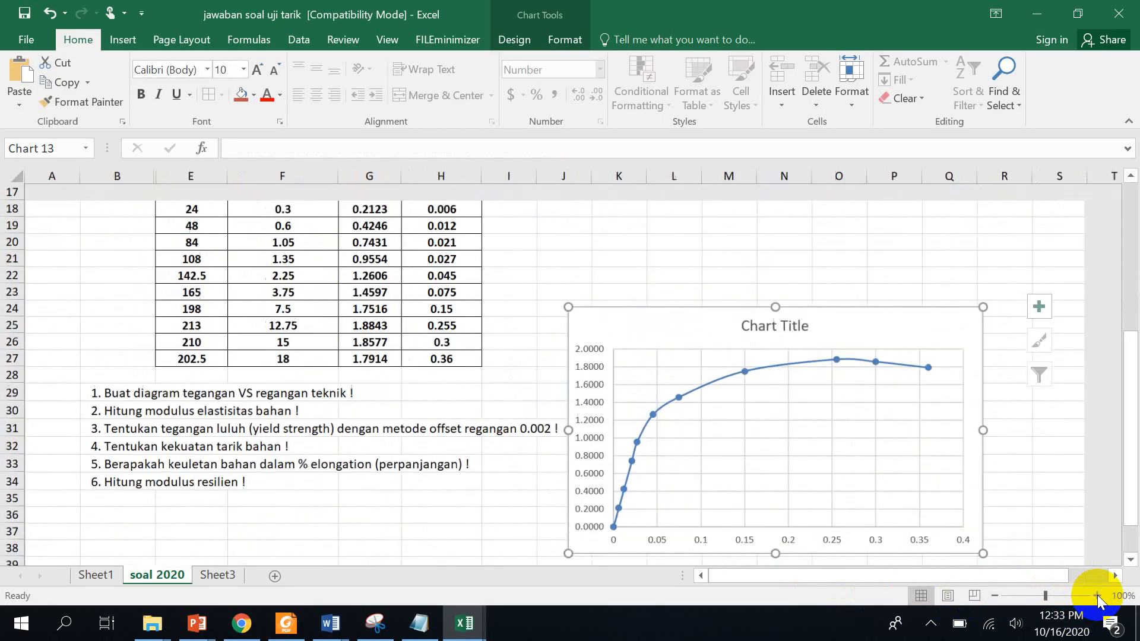
{"action": "scroll", "coordinate": [757, 410], "scroll_direction": "down", "scroll_amount": 1}
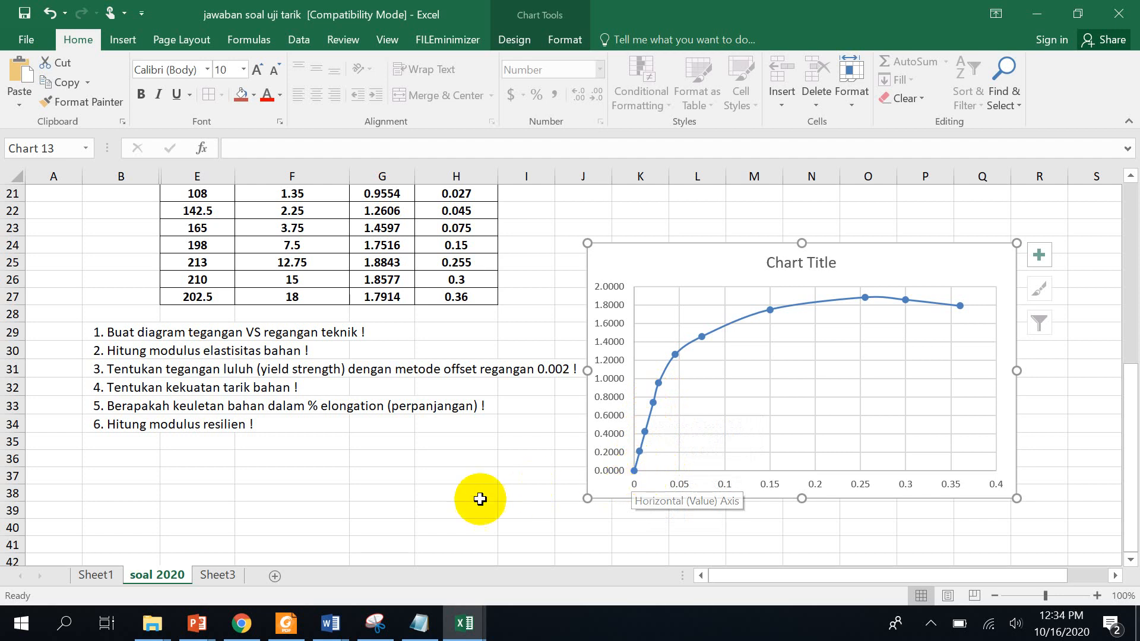
Switch to Foxit Reader, find the Modulus Elastisitas formula on the Kekakuan slide, and copy it as a snapshot.
{"action": "left_click", "coordinate": [286, 623]}
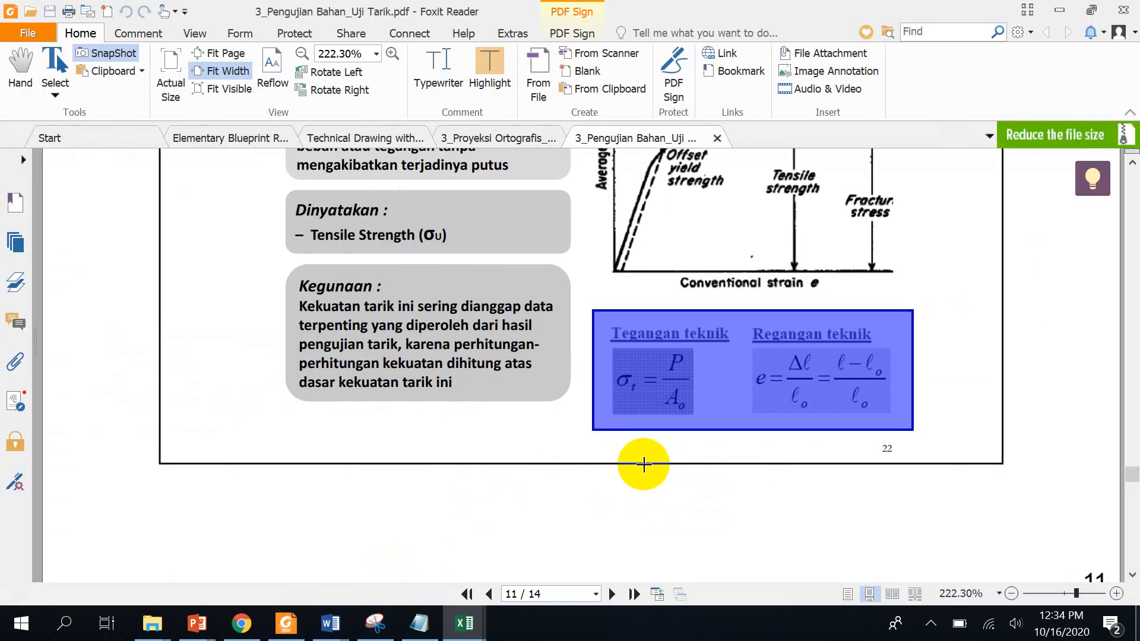
{"action": "scroll", "coordinate": [799, 392], "scroll_direction": "up", "scroll_amount": 15}
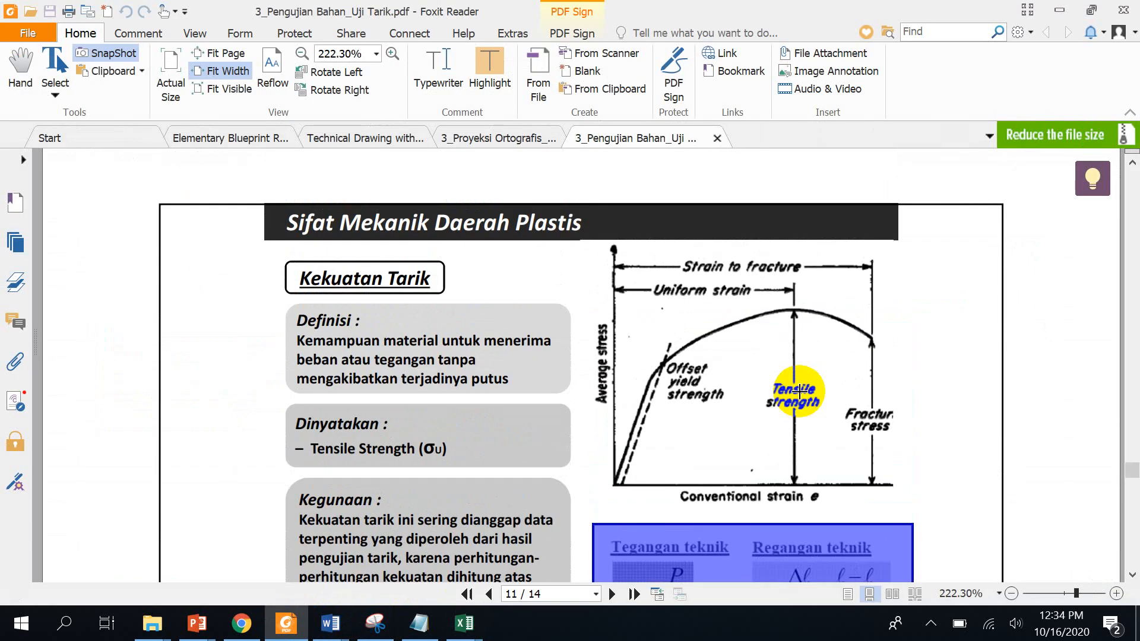
{"action": "scroll", "coordinate": [799, 394], "scroll_direction": "up", "scroll_amount": 10}
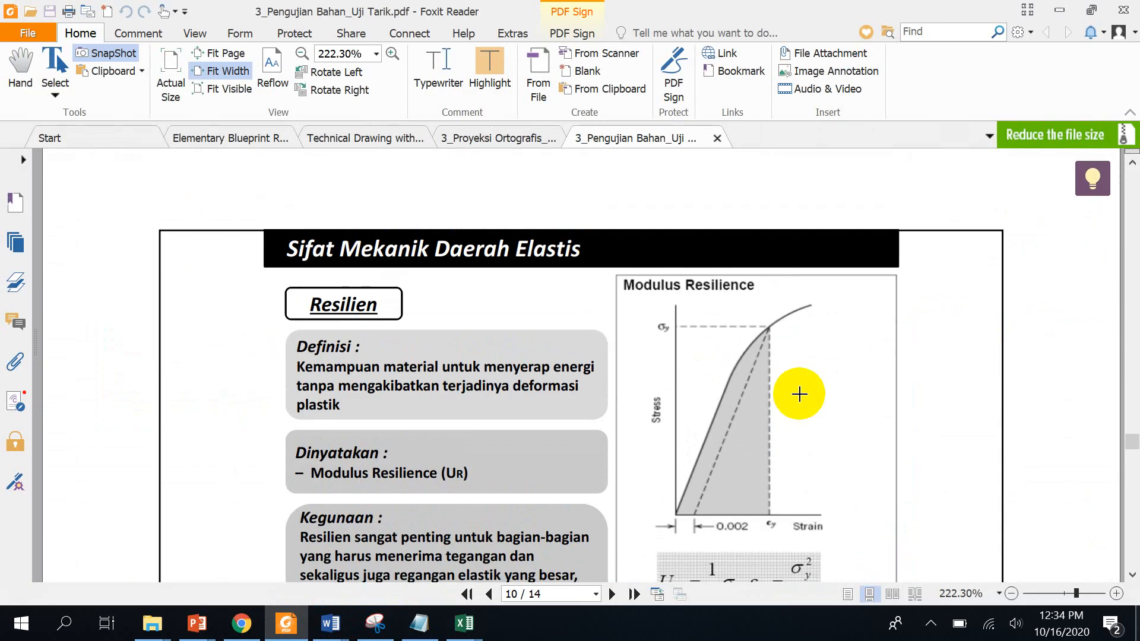
{"action": "scroll", "coordinate": [799, 394], "scroll_direction": "up", "scroll_amount": 10}
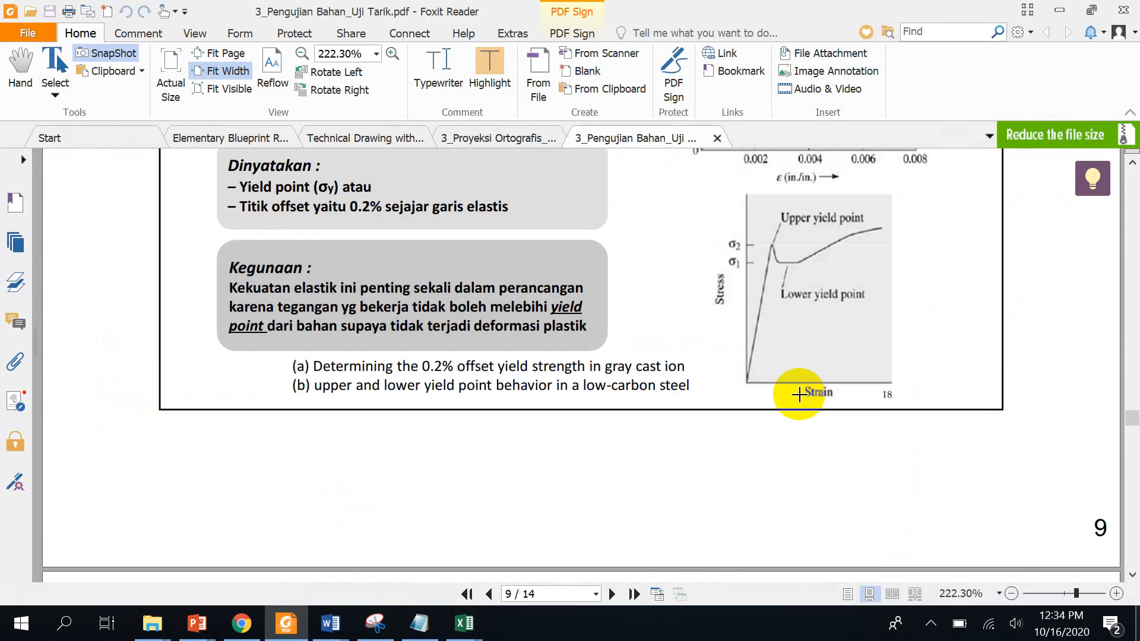
{"action": "scroll", "coordinate": [799, 394], "scroll_direction": "up", "scroll_amount": 5}
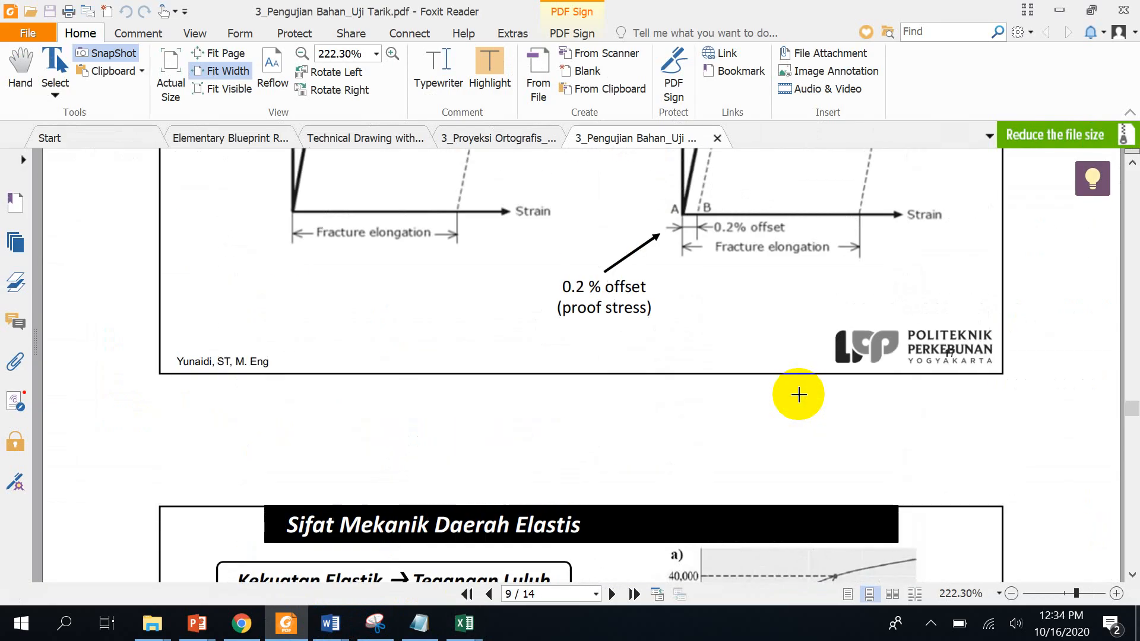
{"action": "scroll", "coordinate": [799, 394], "scroll_direction": "down", "scroll_amount": 20}
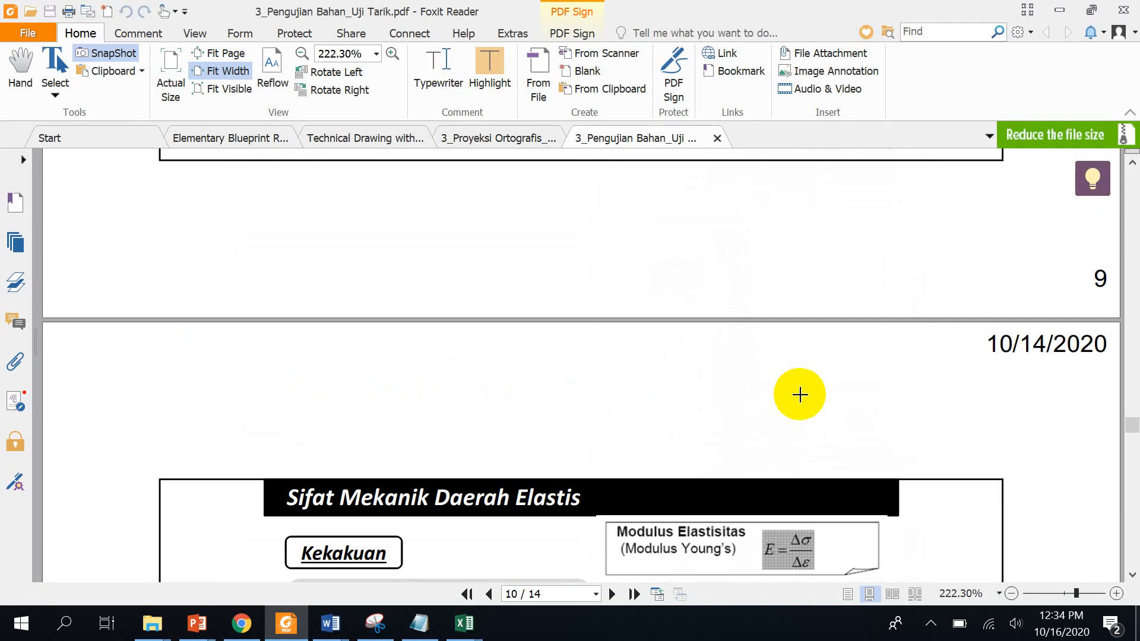
{"action": "scroll", "coordinate": [799, 395], "scroll_direction": "down", "scroll_amount": 4}
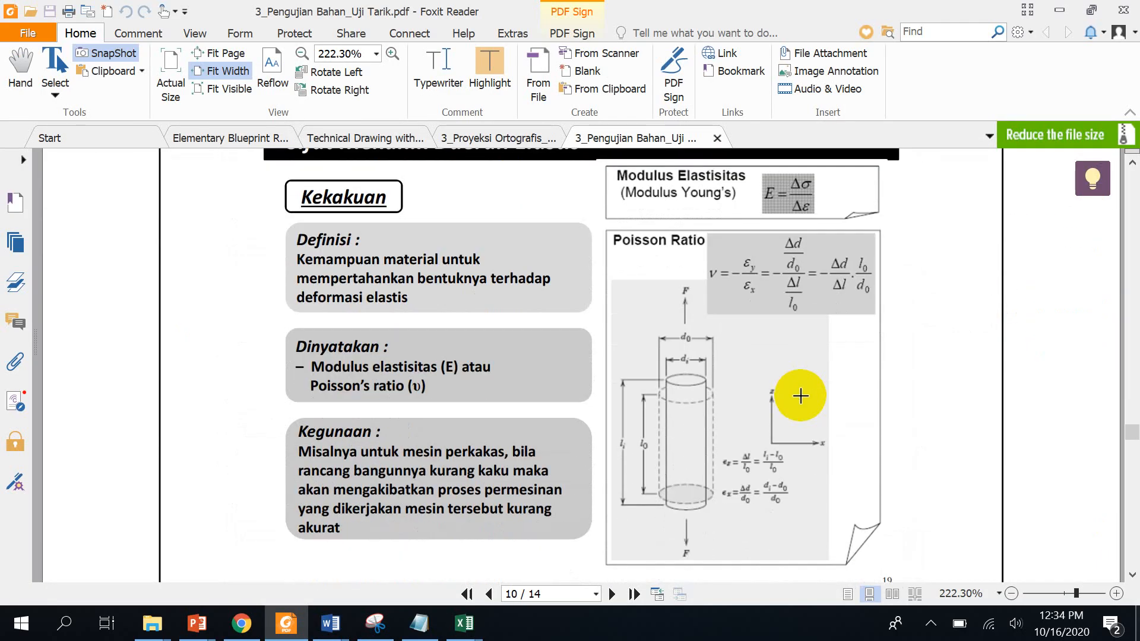
{"action": "left_click_drag", "start_coordinate": [752, 167], "coordinate": [832, 226]}
{"action": "left_click", "coordinate": [327, 628]}
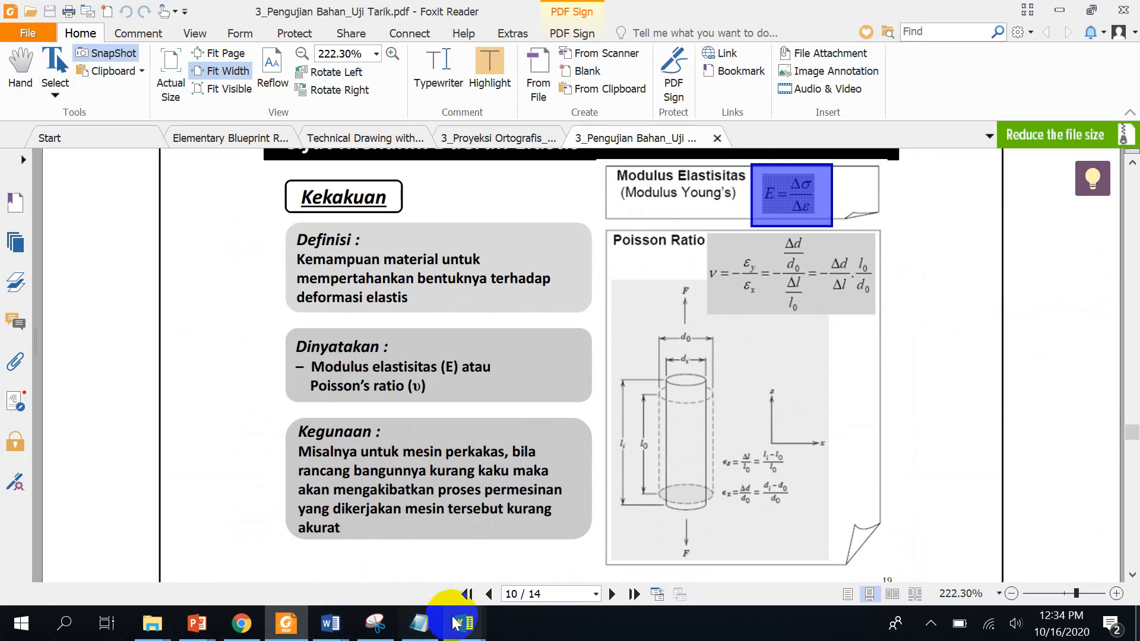
Switch back to the "jawaban soal uji tarik" workbook in Excel.
{"action": "mouse_move", "coordinate": [457, 618]}
{"action": "left_click", "coordinate": [737, 551]}
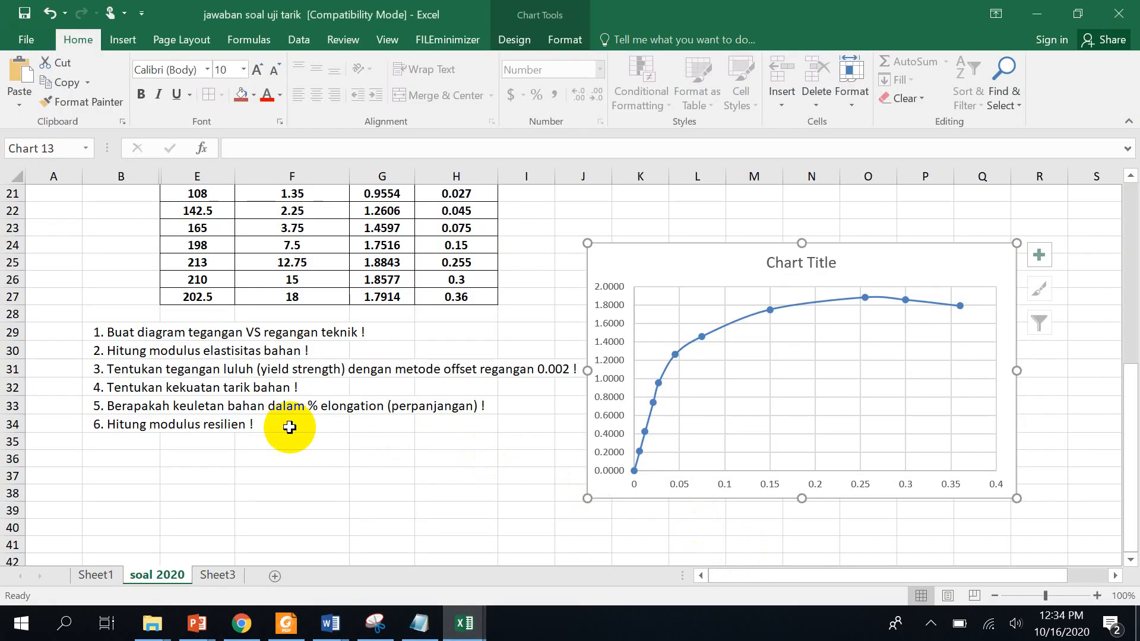
{"action": "left_click", "coordinate": [19, 72]}
{"action": "left_click_drag", "start_coordinate": [701, 291], "coordinate": [667, 342]}
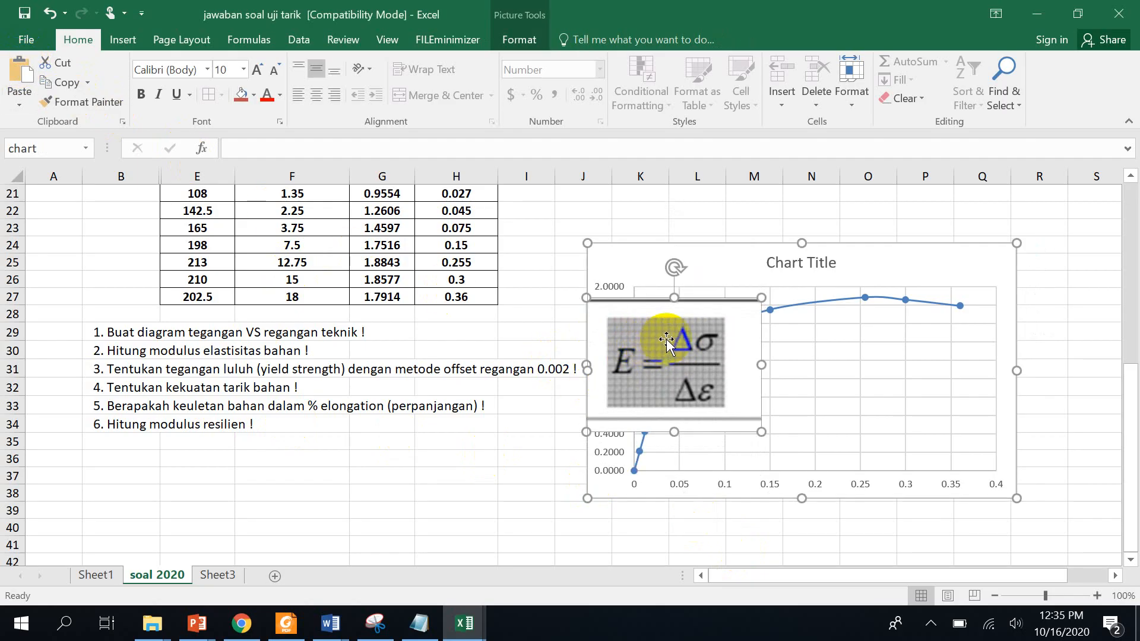
{"action": "left_click", "coordinate": [50, 13]}
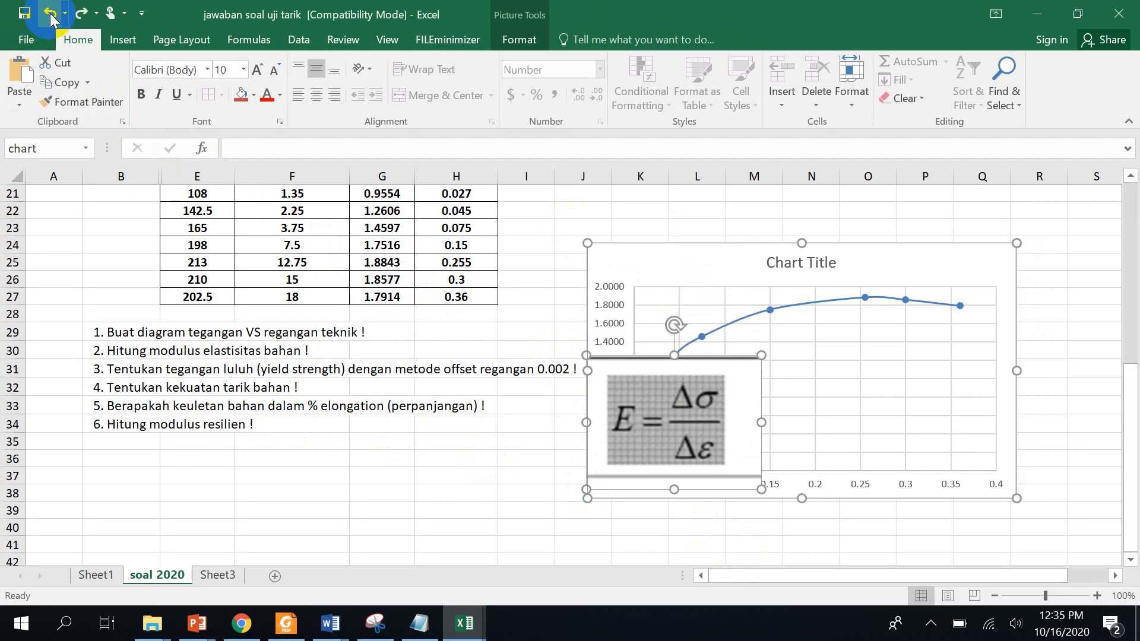
{"action": "left_click", "coordinate": [57, 15]}
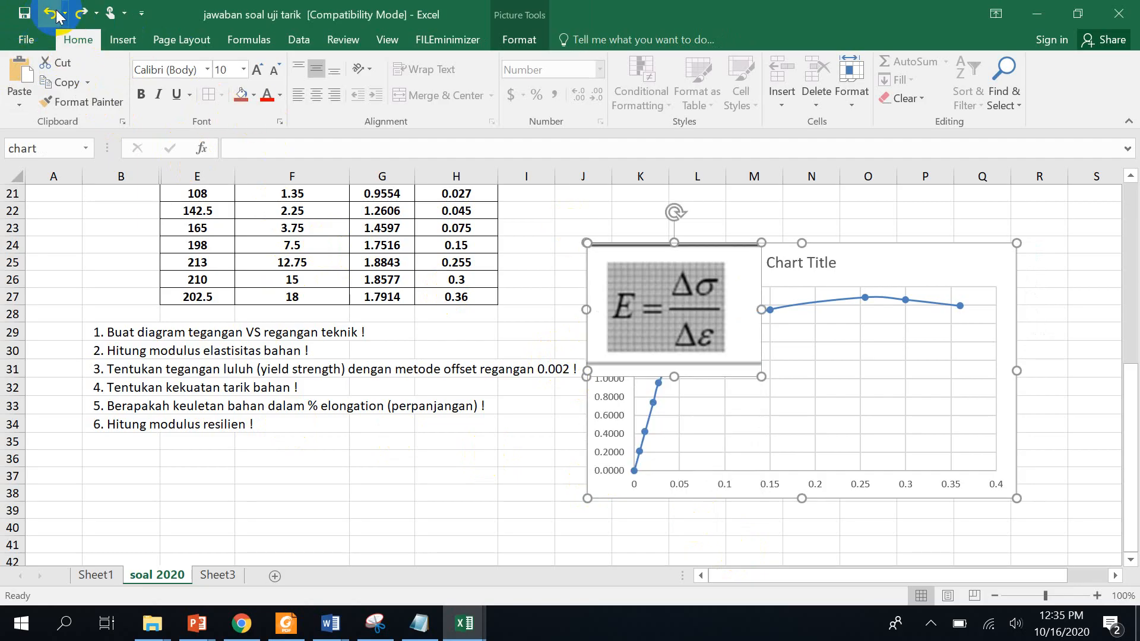
{"action": "left_click", "coordinate": [57, 15]}
Paste the copied modulus of elasticity formula picture onto the sheet, shrink it and place it below the question list around H36:H39.
{"action": "left_click", "coordinate": [297, 471]}
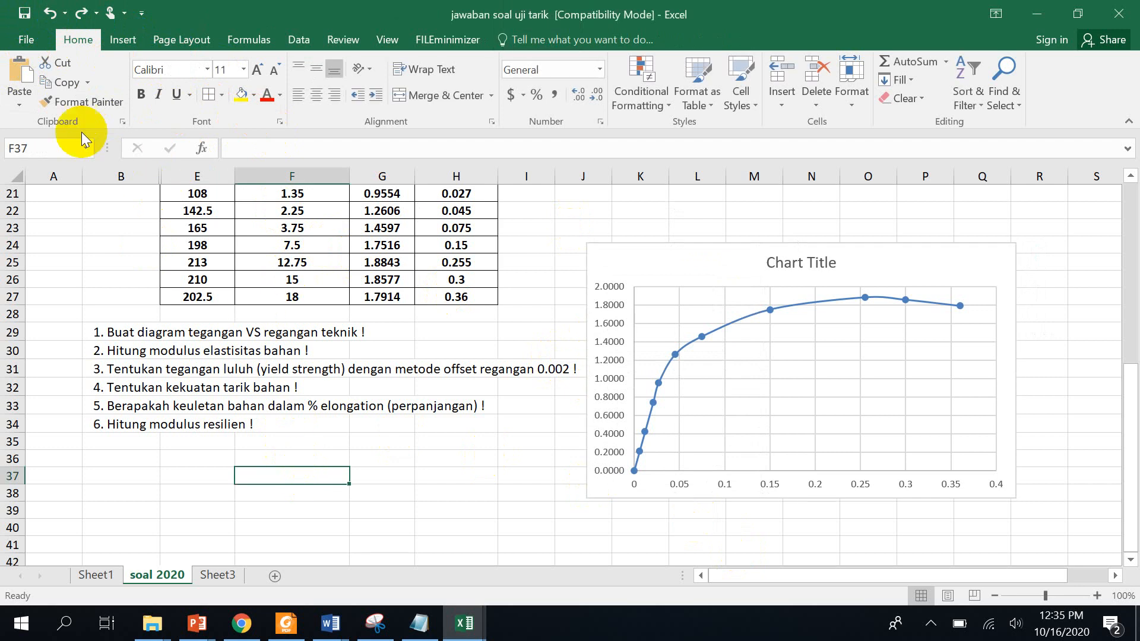
{"action": "left_click", "coordinate": [30, 70]}
{"action": "left_click_drag", "start_coordinate": [368, 500], "coordinate": [459, 472]}
{"action": "left_click_drag", "start_coordinate": [497, 438], "coordinate": [409, 507]}
{"action": "left_click_drag", "start_coordinate": [367, 537], "coordinate": [445, 481]}
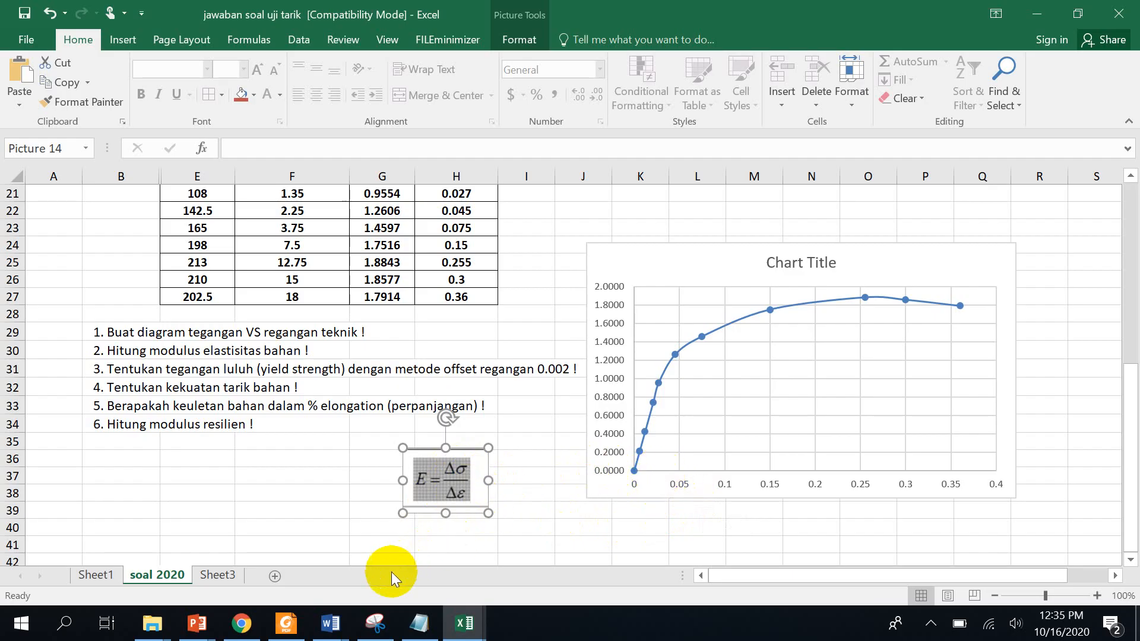
Check the Modulus Elastisitas formula on the Kekakuan slide in Foxit Reader and return to the Excel workbook.
{"action": "left_click", "coordinate": [285, 623]}
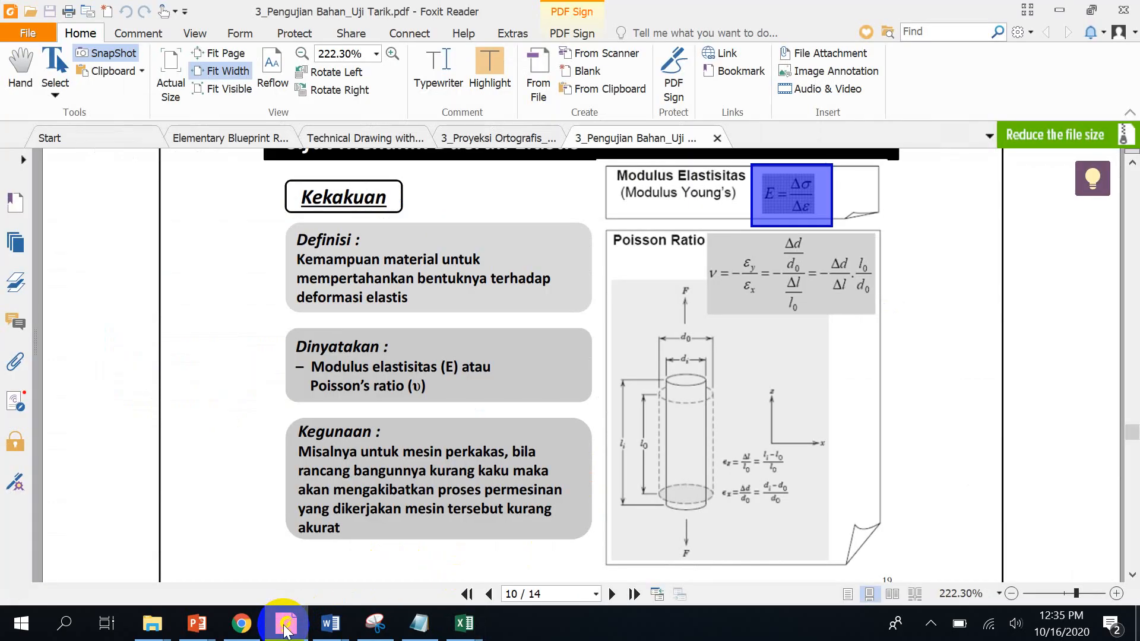
{"action": "mouse_move", "coordinate": [464, 623]}
{"action": "left_click", "coordinate": [736, 560]}
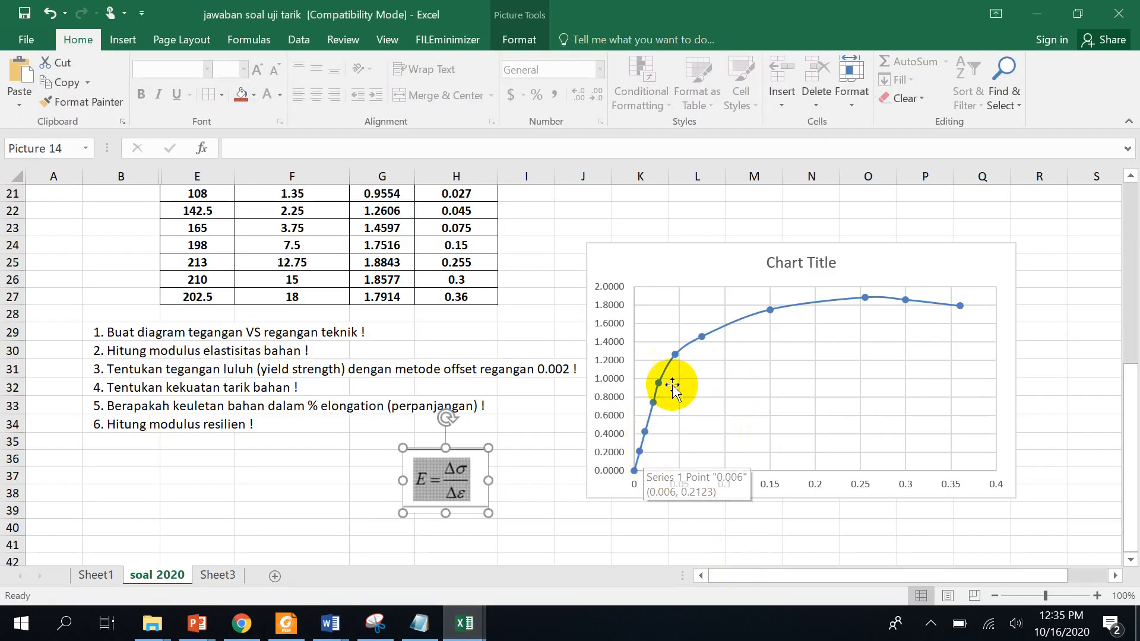
Highlight the stress and strain pairs in G18:H18 and G21:H21 with a yellow fill.
{"action": "scroll", "coordinate": [659, 409], "scroll_direction": "up", "scroll_amount": 2}
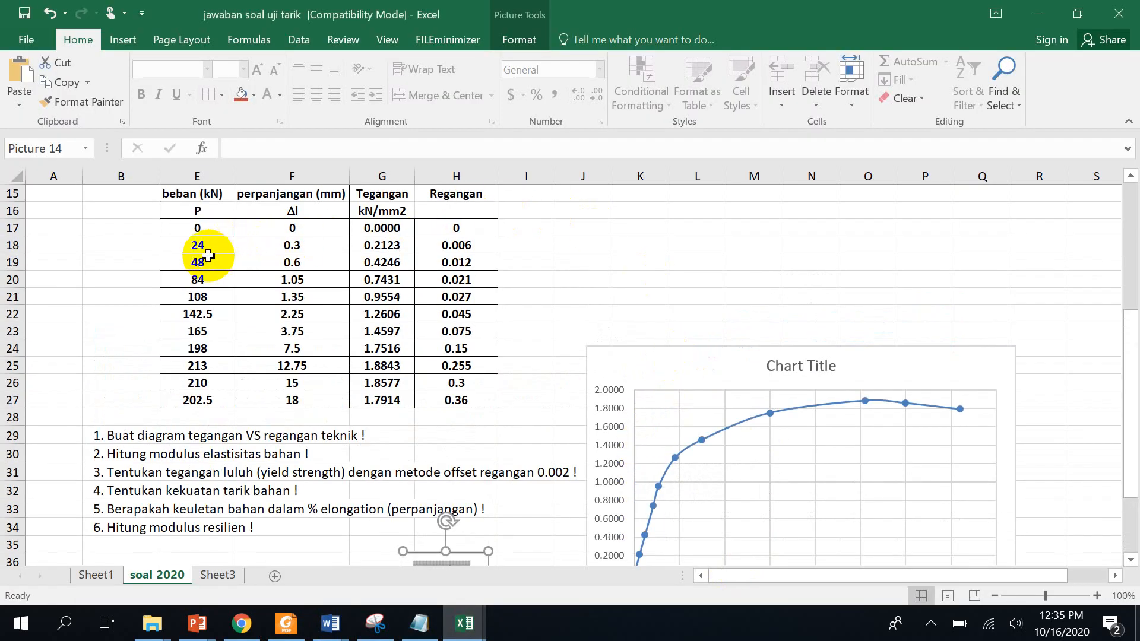
{"action": "left_click", "coordinate": [520, 245]}
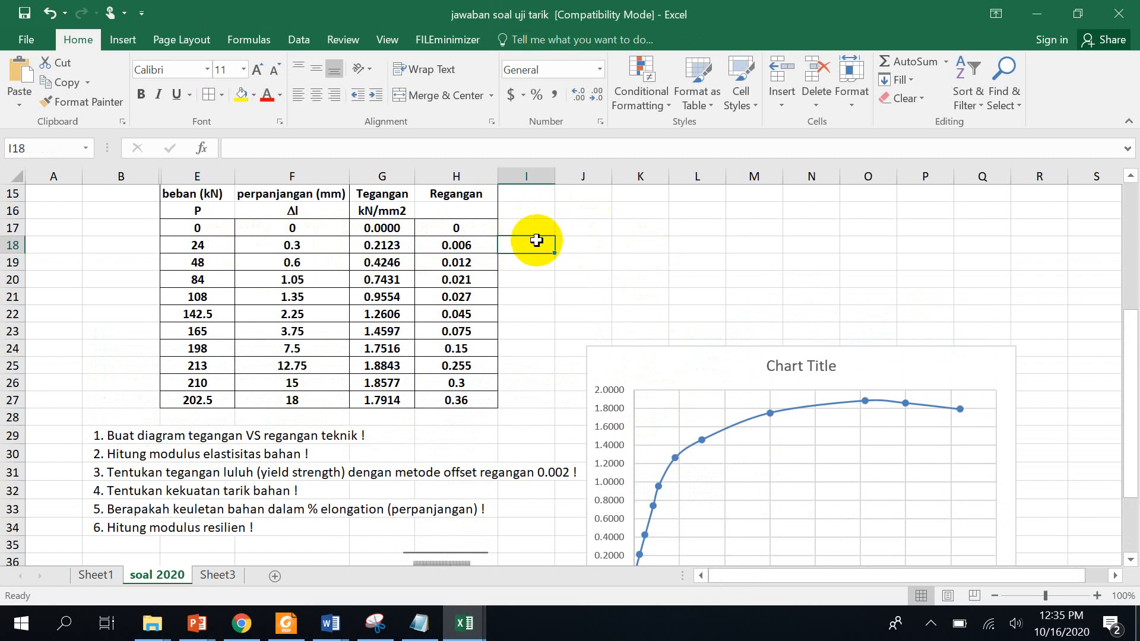
{"action": "left_click_drag", "start_coordinate": [381, 245], "coordinate": [439, 251]}
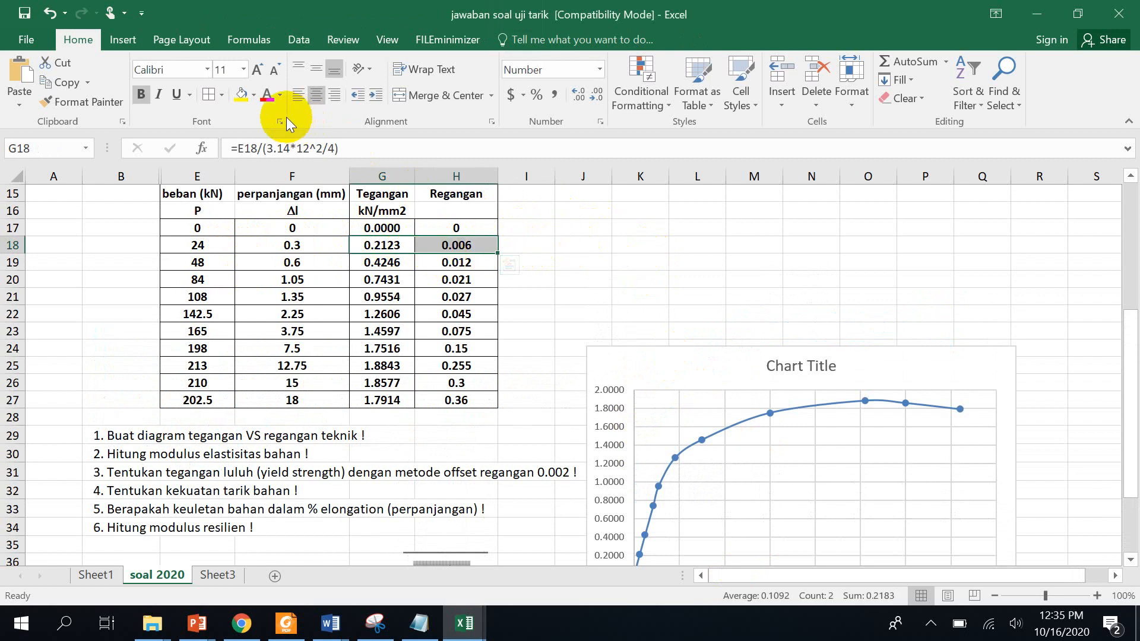
{"action": "left_click", "coordinate": [241, 96]}
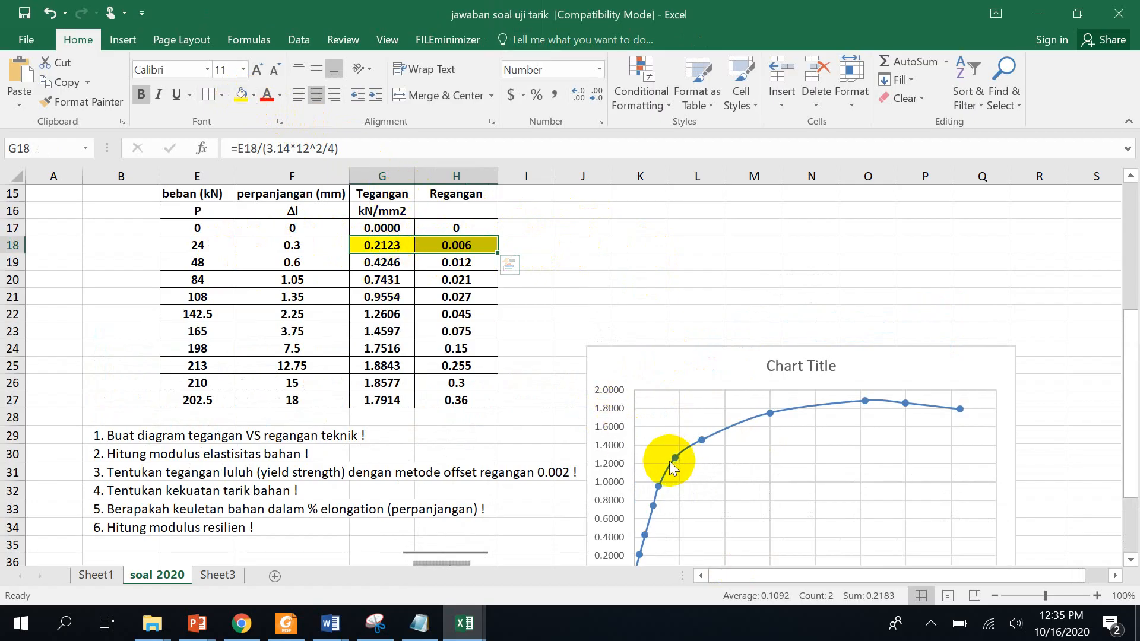
{"action": "mouse_move", "coordinate": [660, 492]}
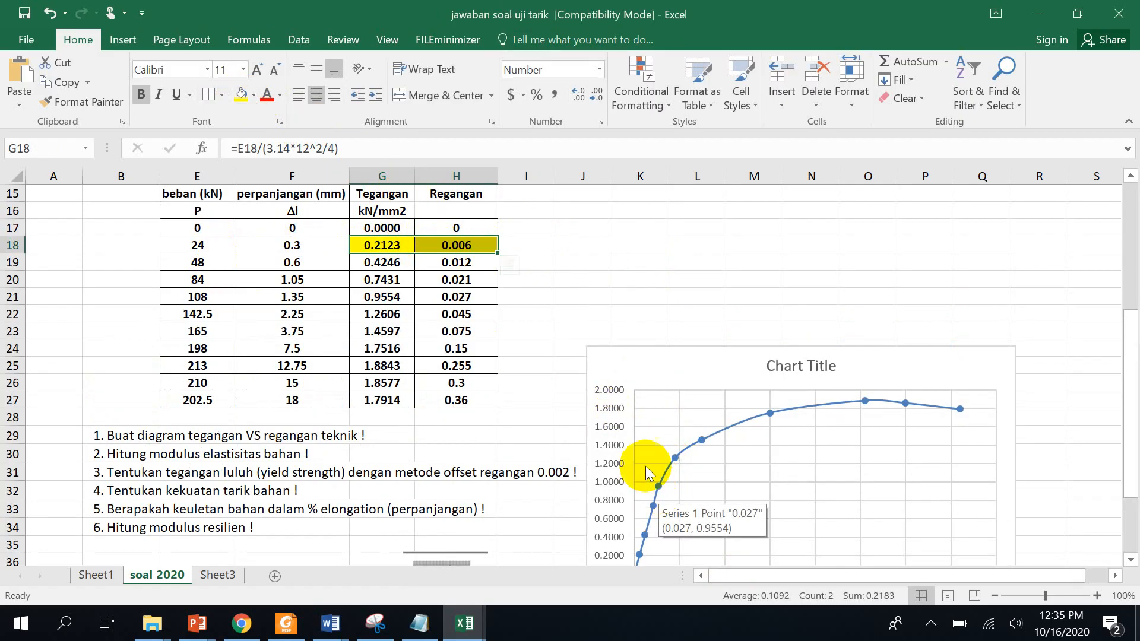
{"action": "left_click_drag", "start_coordinate": [374, 300], "coordinate": [448, 297]}
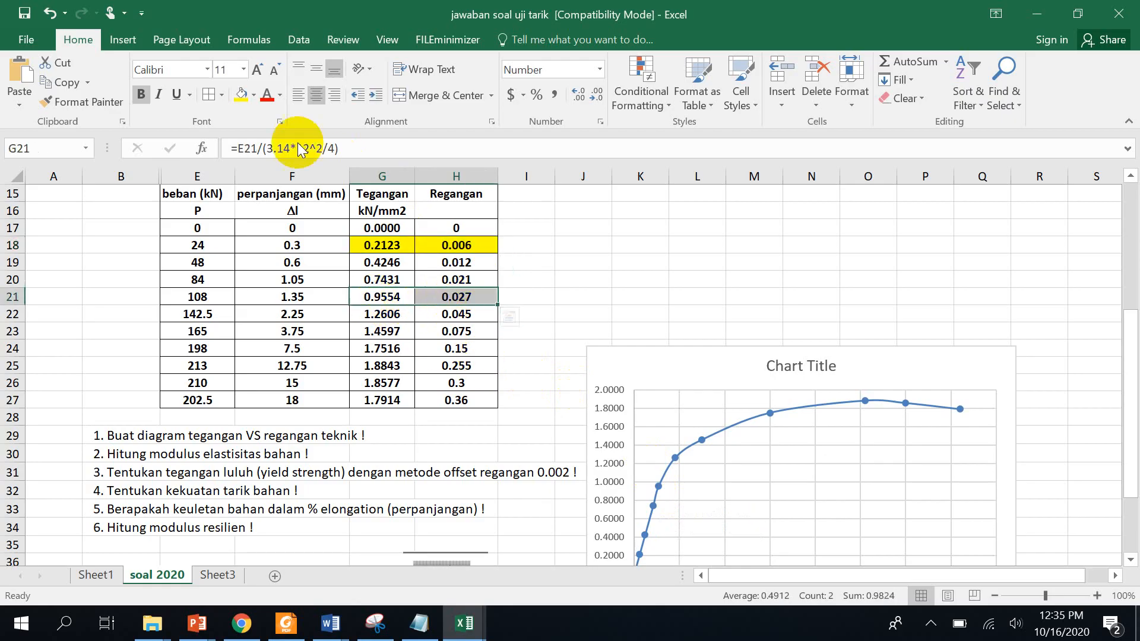
{"action": "left_click", "coordinate": [242, 97]}
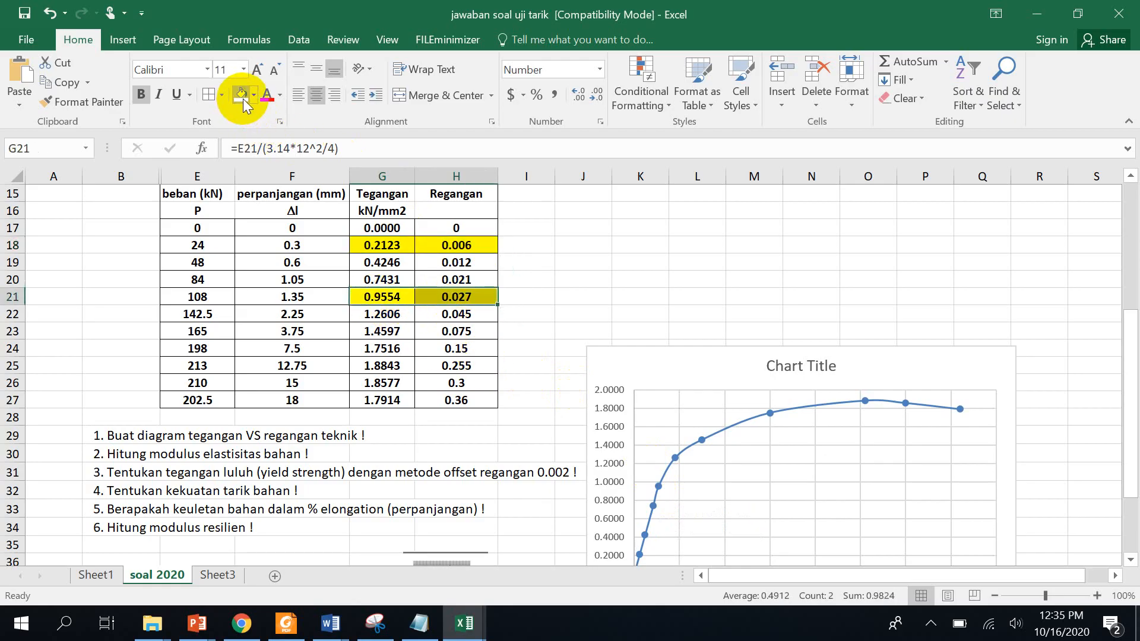
Label the two highlighted rows "Tegangan 1" in I18 and "Tegangan 2" in I21.
{"action": "left_click", "coordinate": [529, 246]}
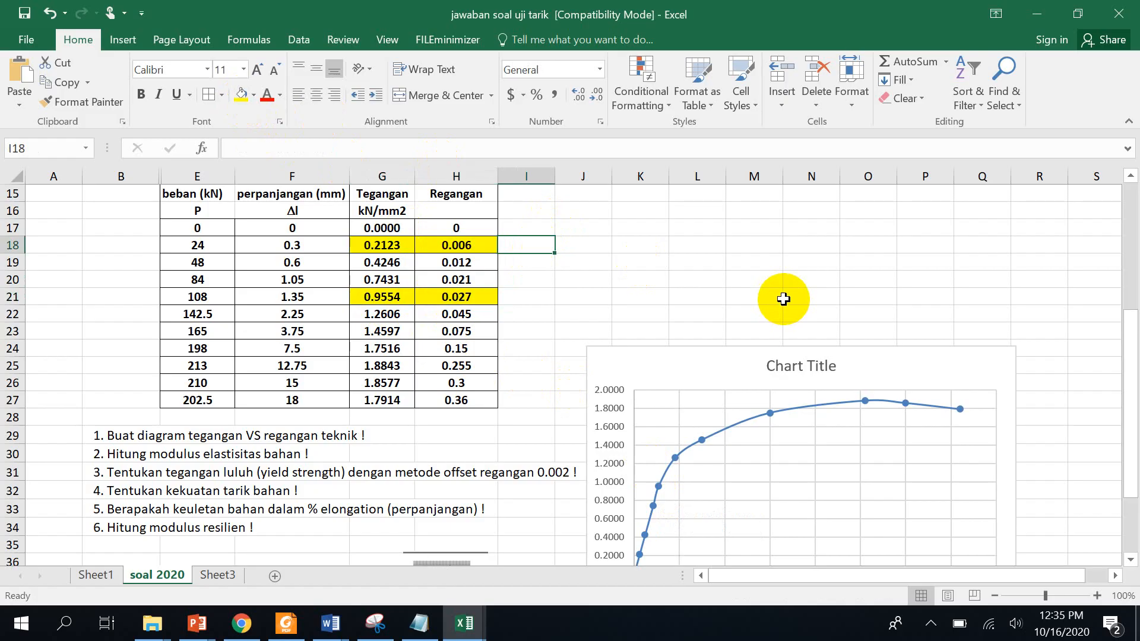
{"action": "type", "text": "del"}
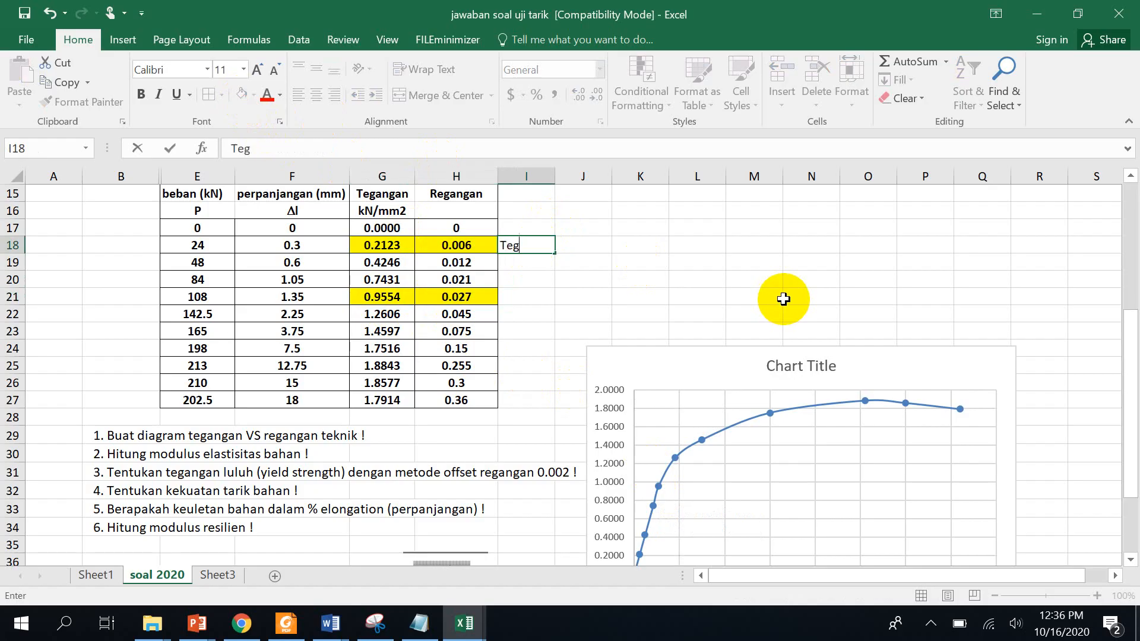
{"action": "type", "text": "1"}
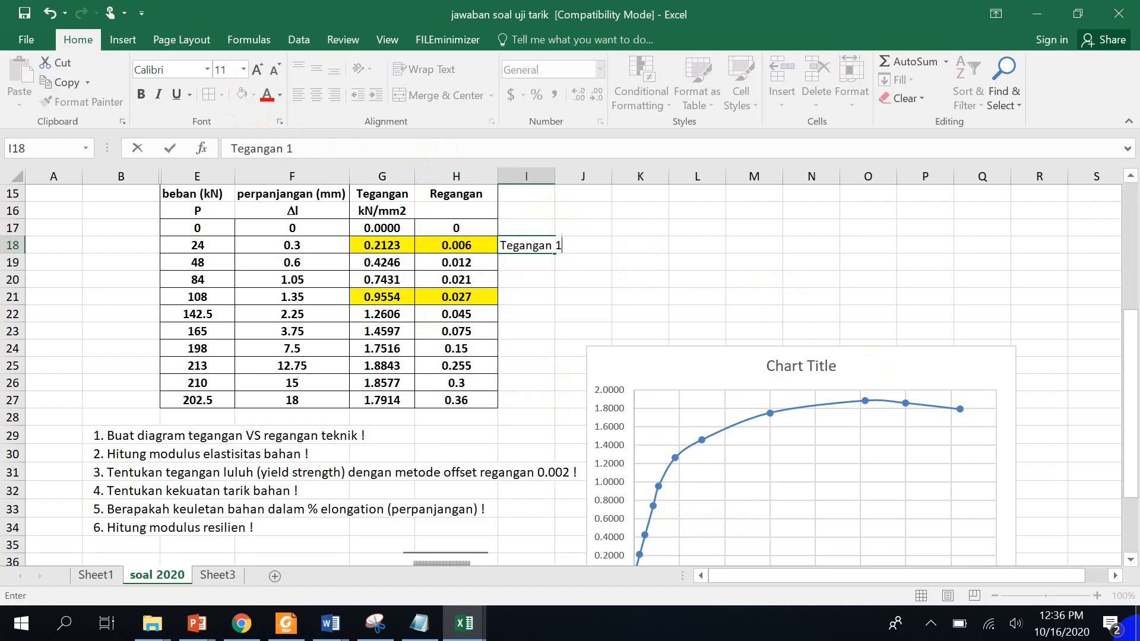
{"action": "left_click", "coordinate": [527, 301]}
{"action": "type", "text": "Tega"}
{"action": "key", "text": "BackSpace"}
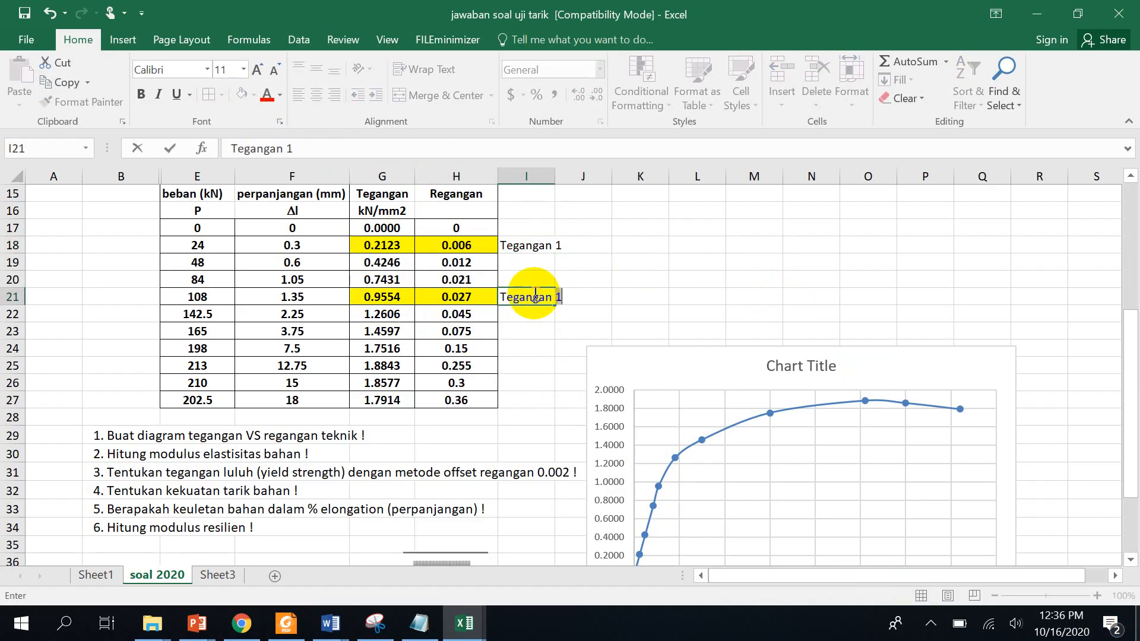
{"action": "type", "text": "ngan 2"}
Extend the labels in I18 and I21 to "Tegangan, regangan 1" and "Tegangan, regangan 2".
{"action": "left_click", "coordinate": [547, 242]}
{"action": "double_click", "coordinate": [555, 245]}
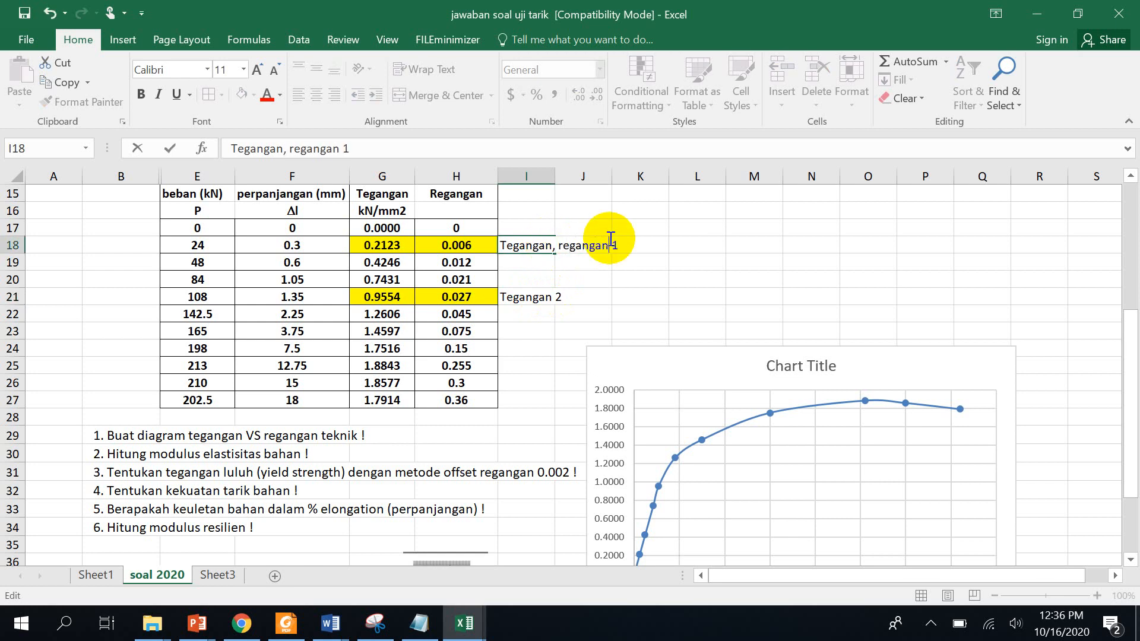
{"action": "left_click", "coordinate": [552, 296]}
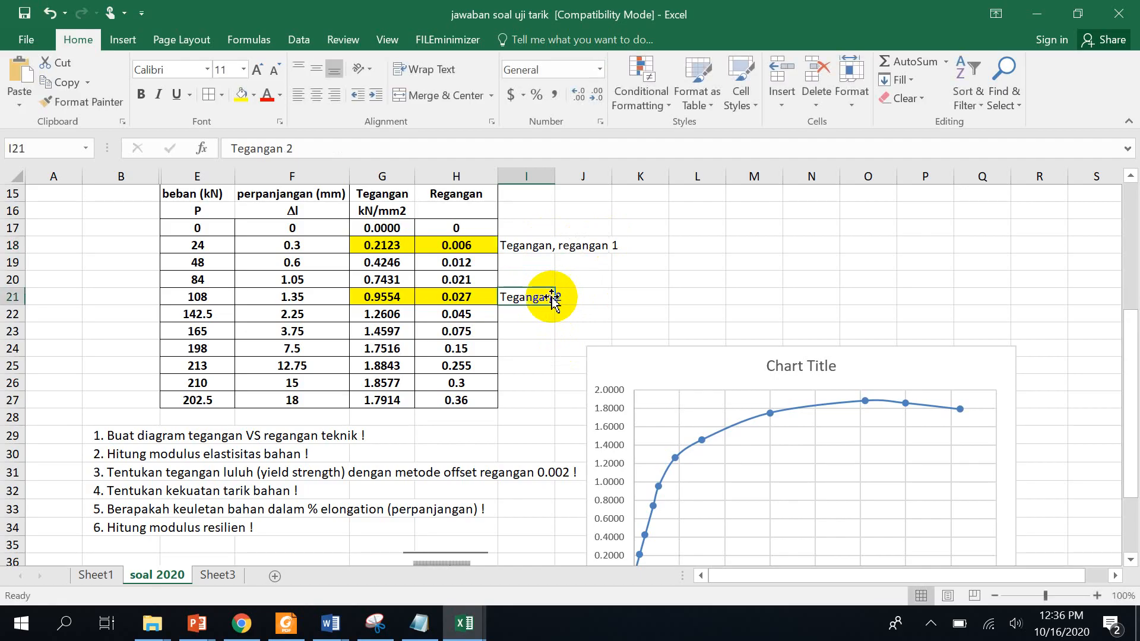
{"action": "double_click", "coordinate": [554, 296]}
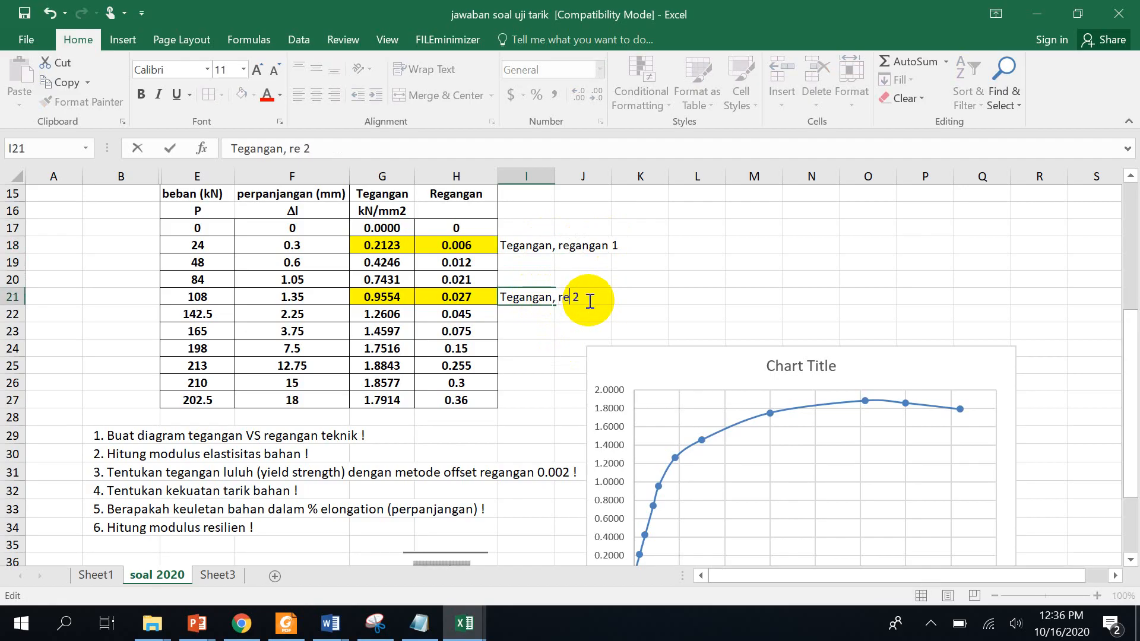
{"action": "left_click", "coordinate": [812, 315]}
Compare the modulus of elasticity formula with the highlighted stress values in G18 and G21.
{"action": "scroll", "coordinate": [837, 380], "scroll_direction": "down", "scroll_amount": 2}
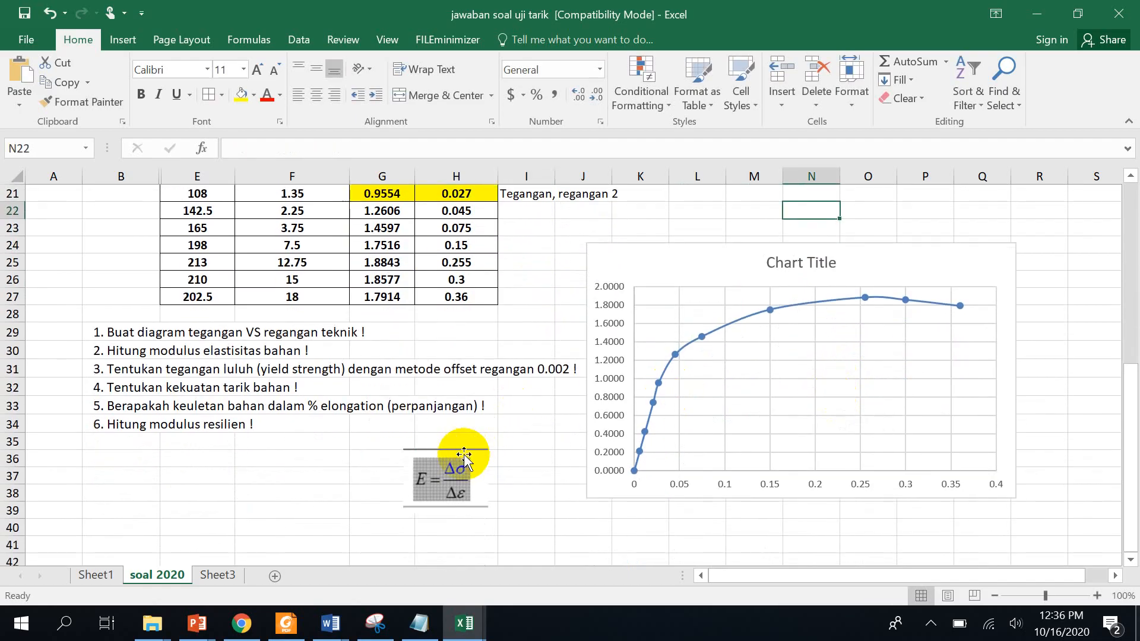
{"action": "scroll", "coordinate": [638, 356], "scroll_direction": "up", "scroll_amount": 1}
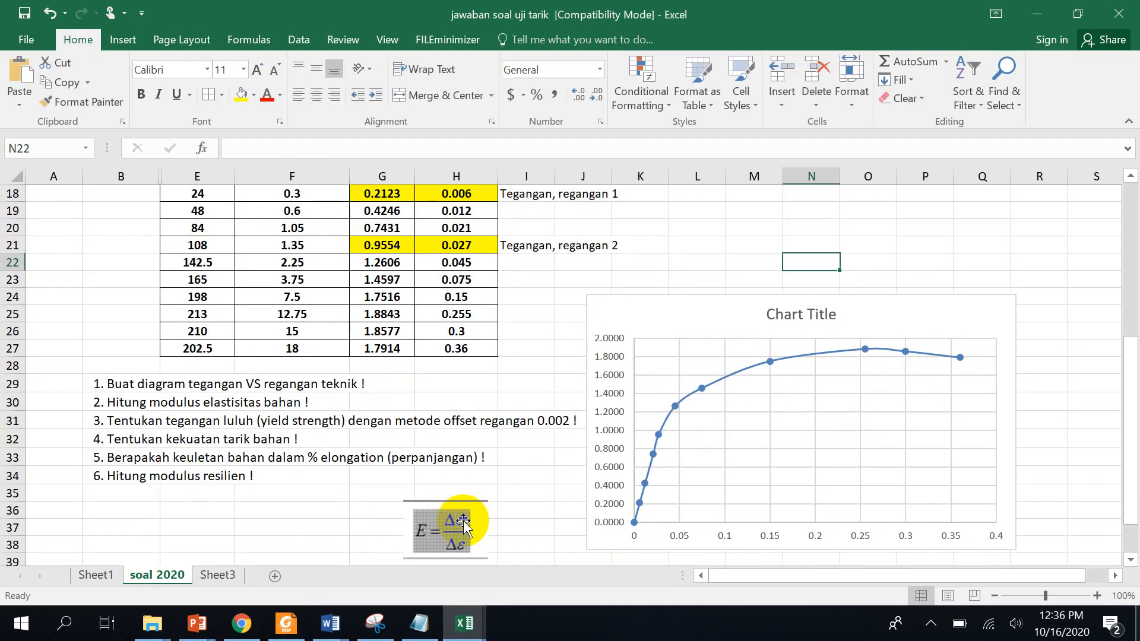
{"action": "scroll", "coordinate": [535, 323], "scroll_direction": "up", "scroll_amount": 1}
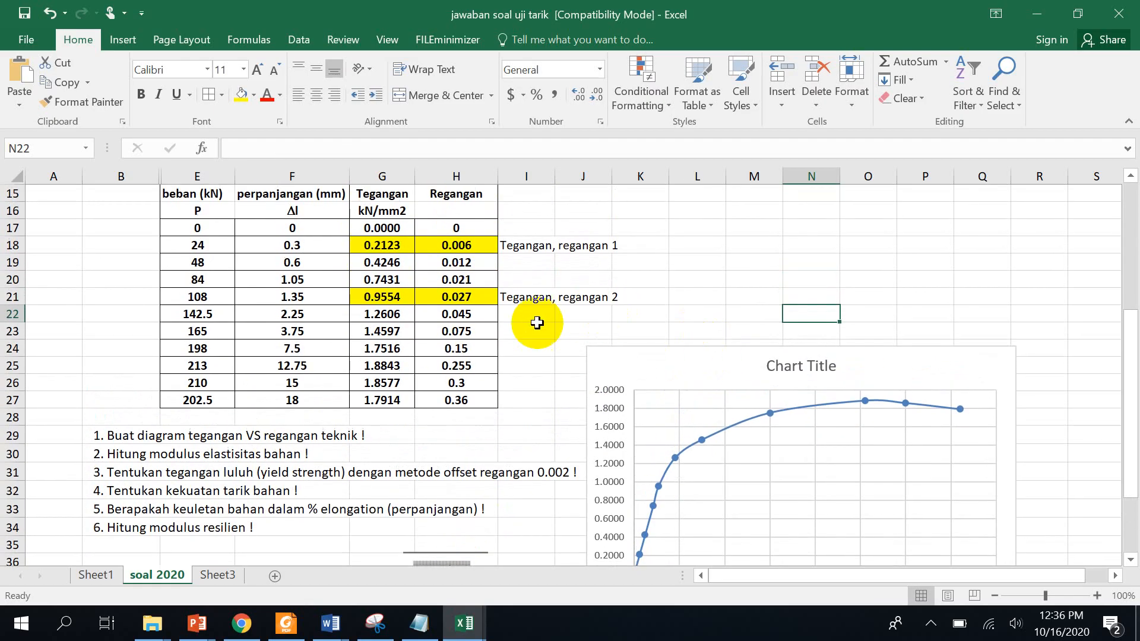
{"action": "left_click", "coordinate": [387, 295]}
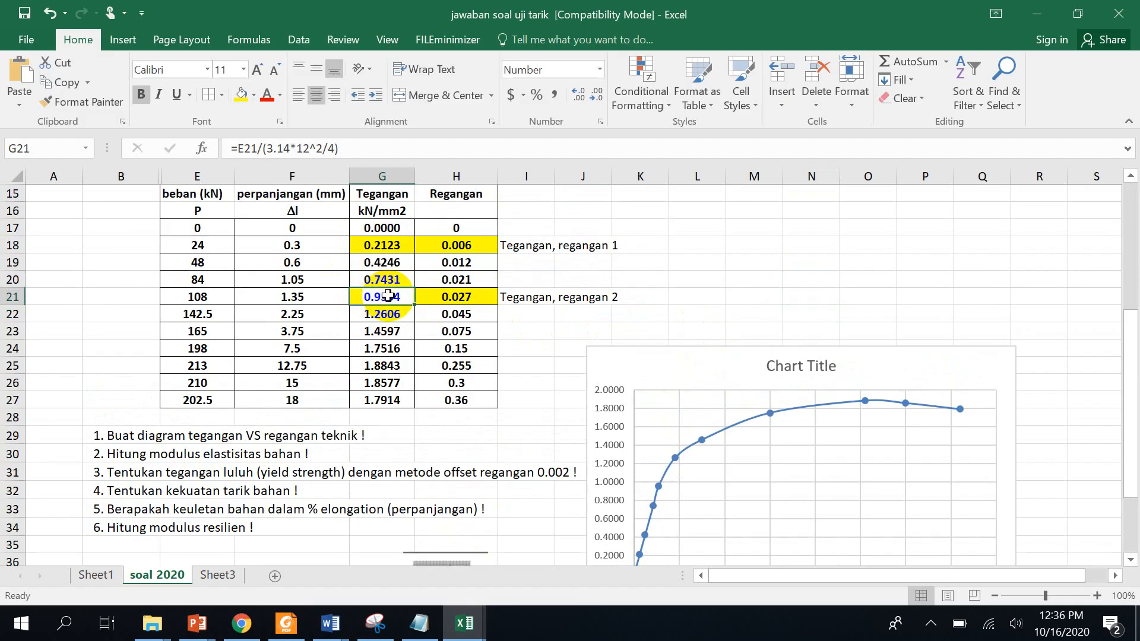
{"action": "left_click", "coordinate": [398, 246]}
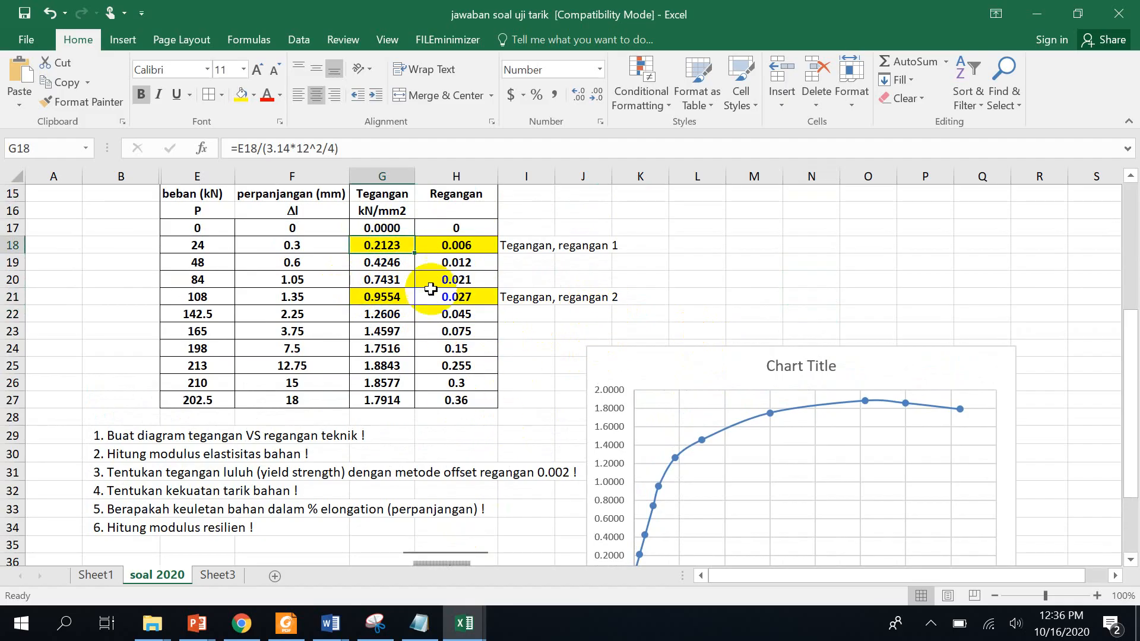
{"action": "left_click", "coordinate": [398, 298]}
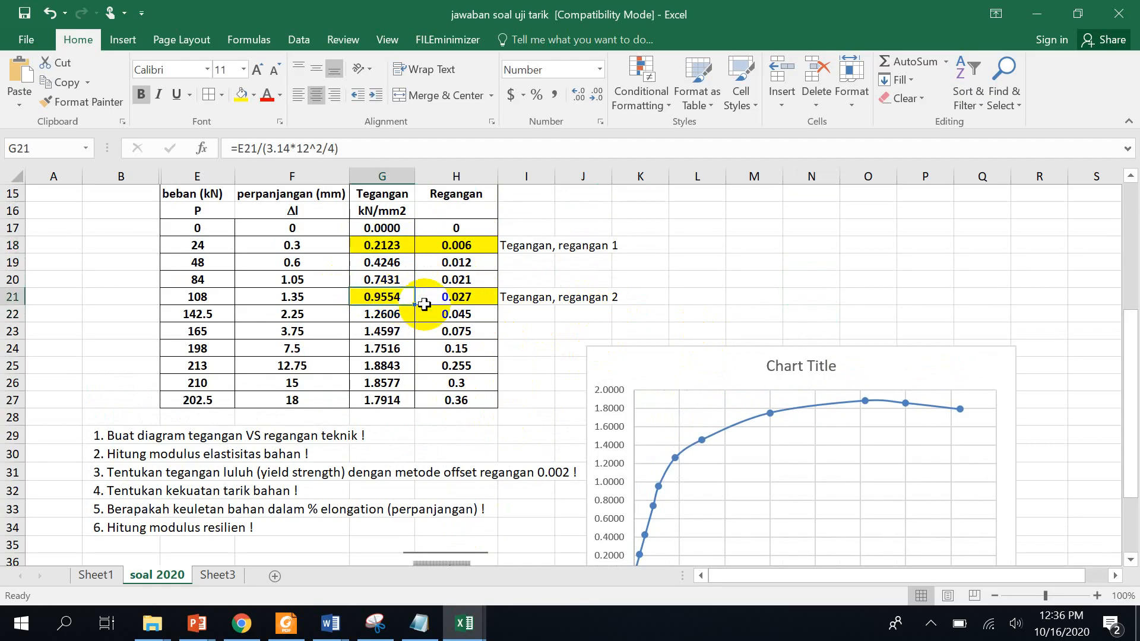
{"action": "left_click", "coordinate": [391, 245]}
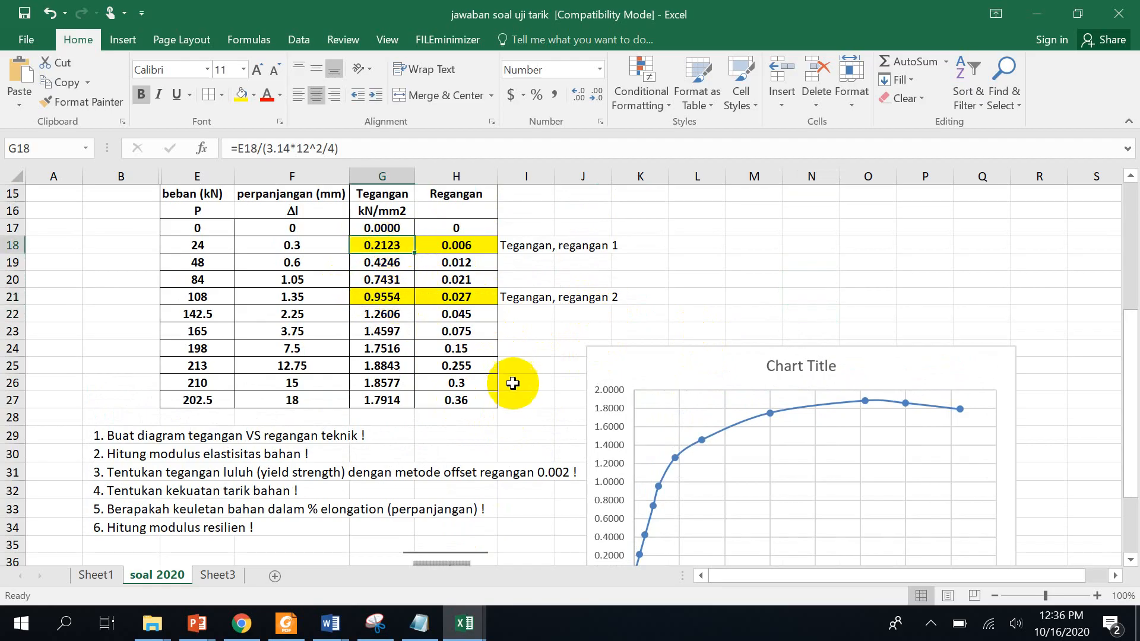
Move the modulus of elasticity formula picture up beside the "Tegangan, regangan" labels, above the chart.
{"action": "scroll", "coordinate": [508, 356], "scroll_direction": "down", "scroll_amount": 1}
{"action": "left_click_drag", "start_coordinate": [468, 516], "coordinate": [695, 219]}
{"action": "scroll", "coordinate": [701, 233], "scroll_direction": "up", "scroll_amount": 1}
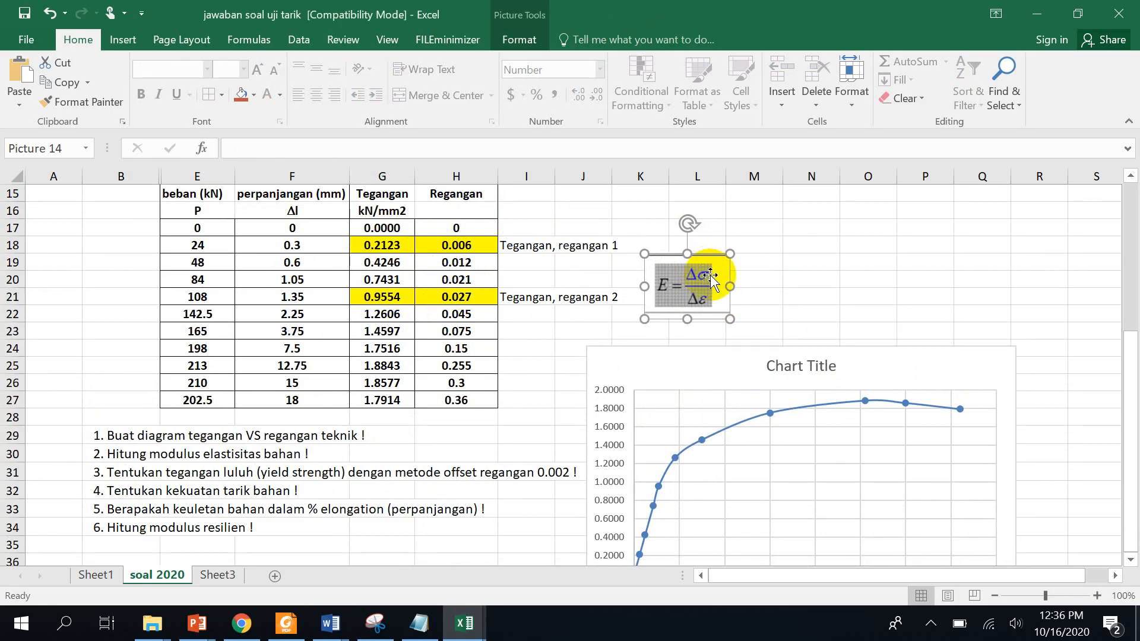
Examine the highlighted stress cells G21 and G18 and strain cells H21 and H18 against the formula, chart and question list.
{"action": "left_click", "coordinate": [391, 300]}
{"action": "left_click", "coordinate": [383, 245]}
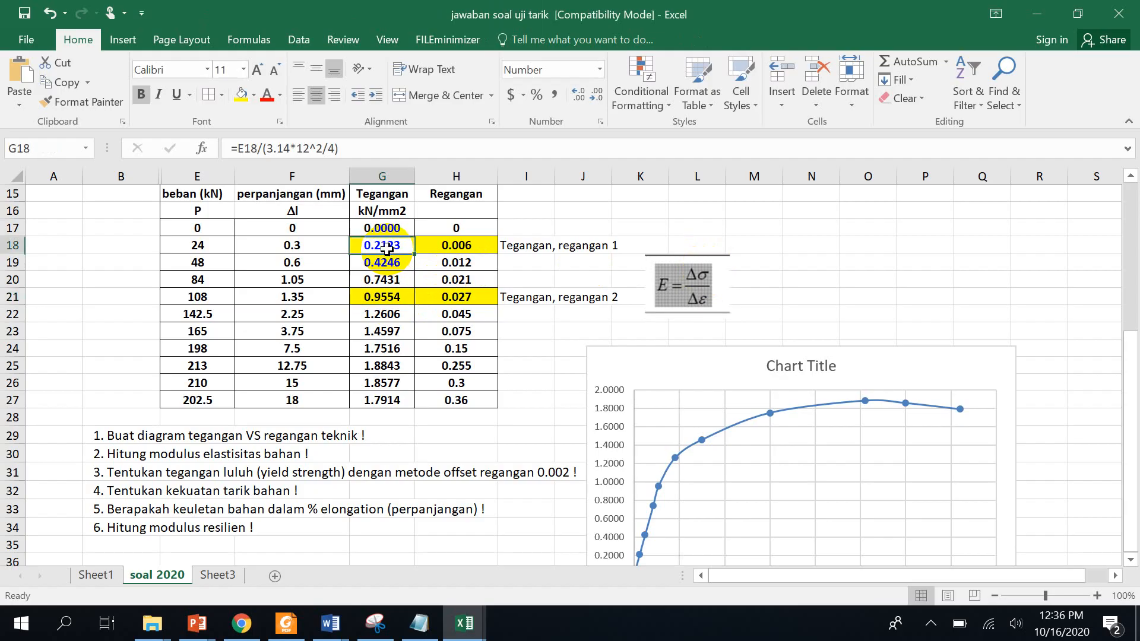
{"action": "left_click", "coordinate": [462, 298]}
{"action": "left_click", "coordinate": [468, 245]}
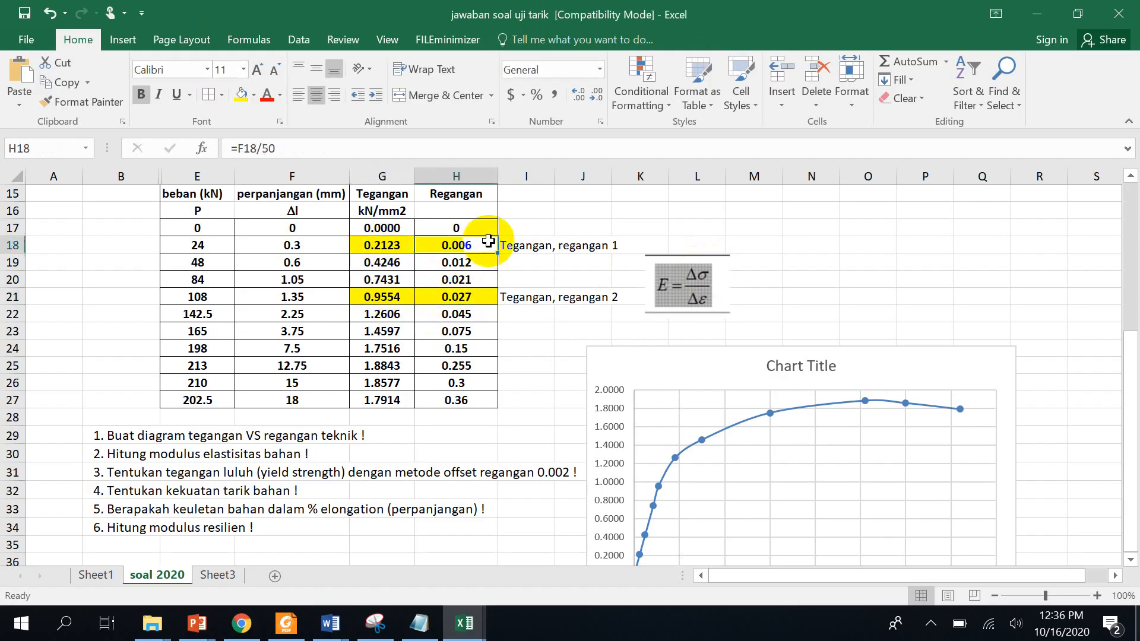
{"action": "scroll", "coordinate": [729, 300], "scroll_direction": "down", "scroll_amount": 2}
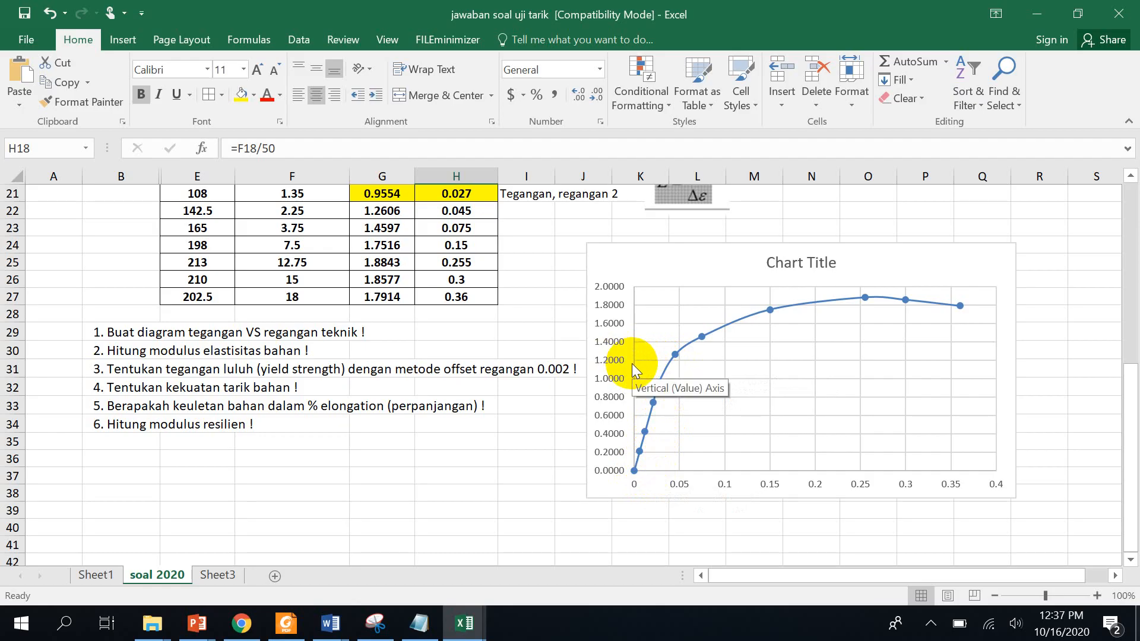
{"action": "scroll", "coordinate": [326, 267], "scroll_direction": "up", "scroll_amount": 2}
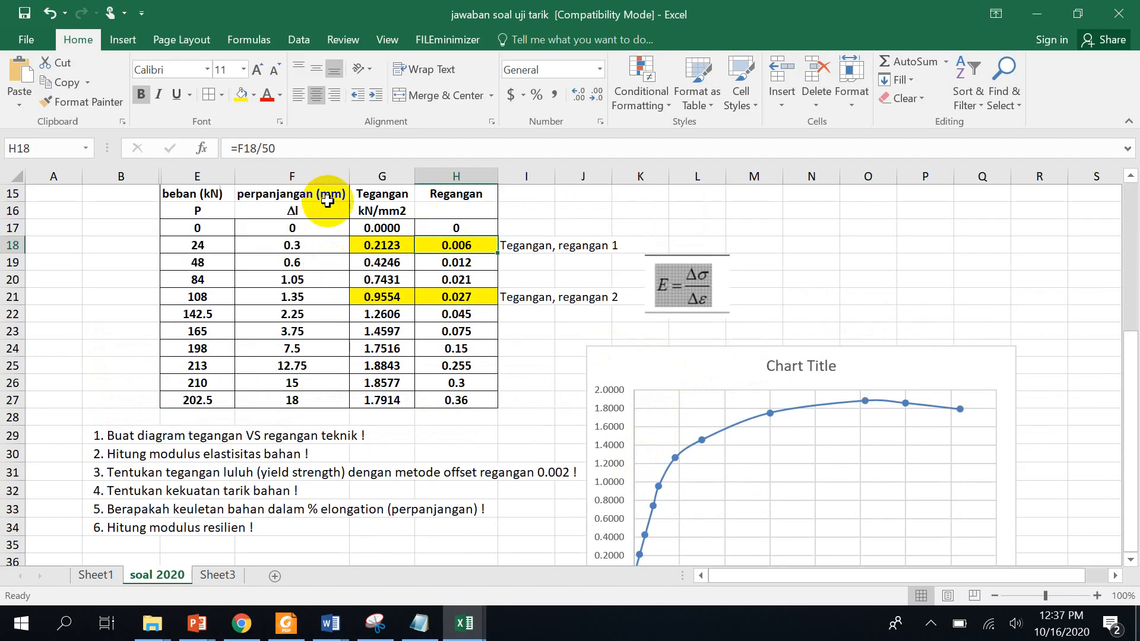
{"action": "scroll", "coordinate": [647, 390], "scroll_direction": "down", "scroll_amount": 1}
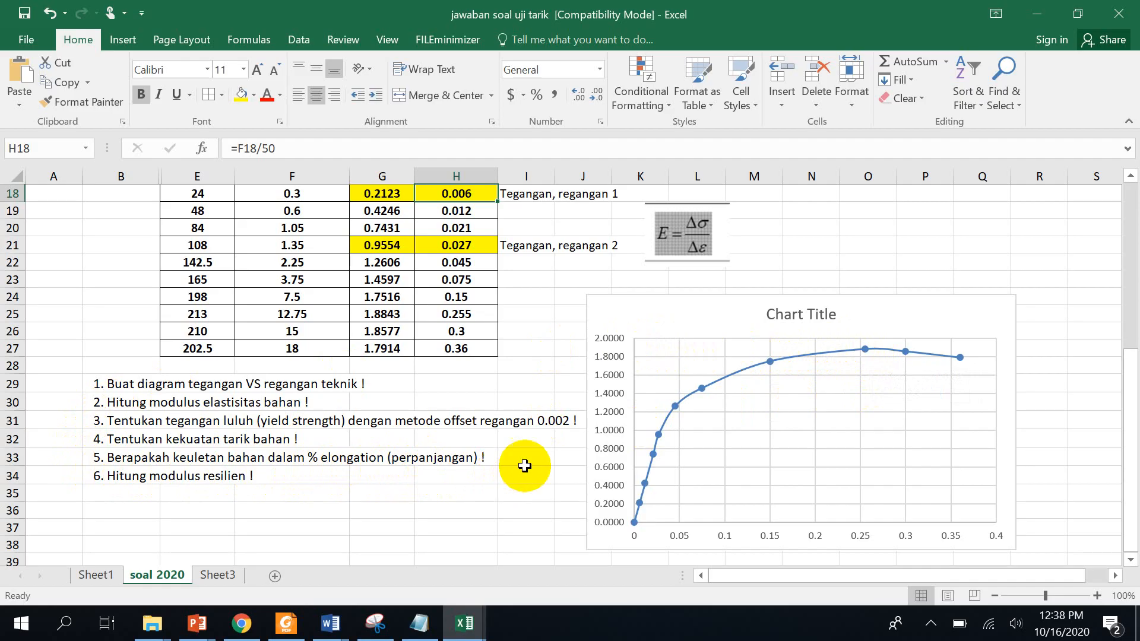
Switch to the tensile test PDF in Foxit Reader and snapshot the %EL formula on the Keuletan slide, page 12.
{"action": "left_click", "coordinate": [290, 630]}
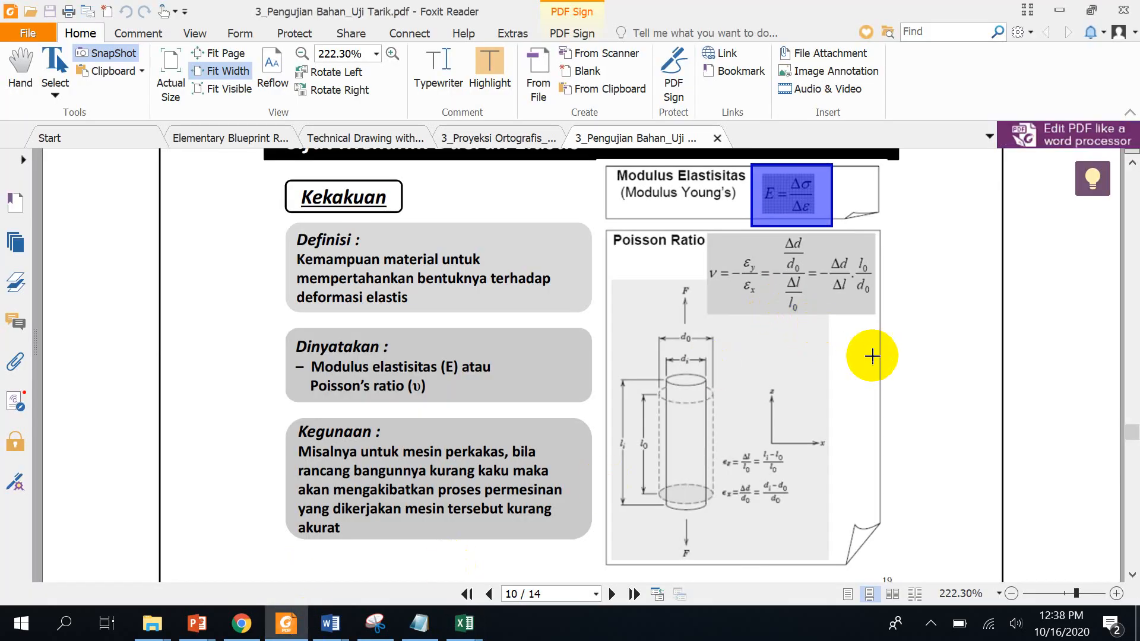
{"action": "scroll", "coordinate": [871, 362], "scroll_direction": "down", "scroll_amount": 1}
{"action": "scroll", "coordinate": [869, 376], "scroll_direction": "down", "scroll_amount": 15}
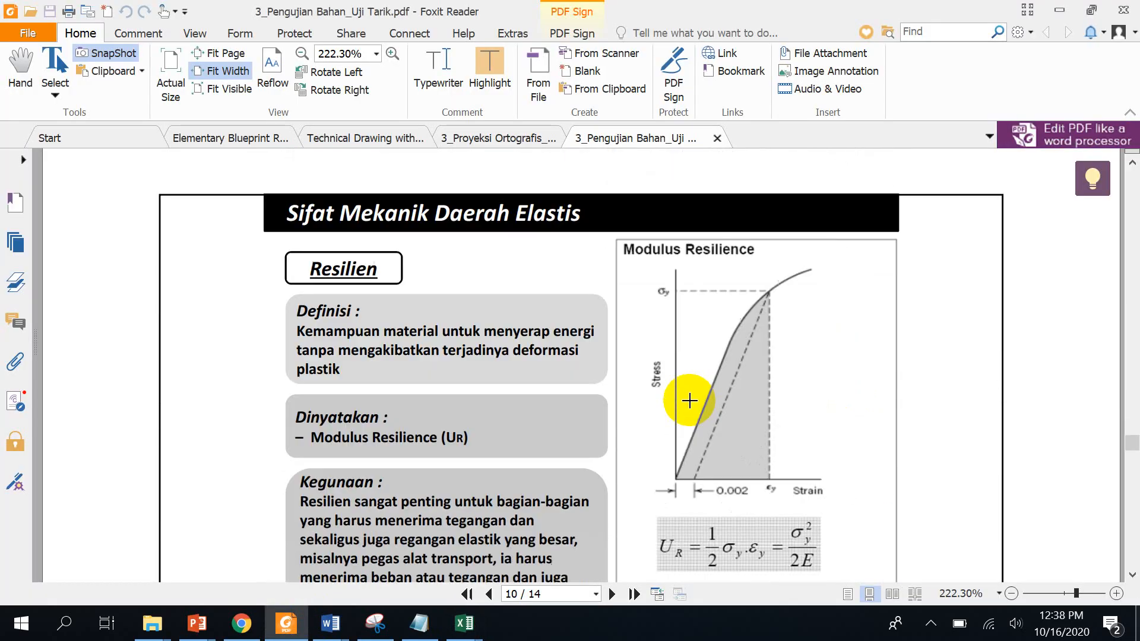
{"action": "scroll", "coordinate": [688, 398], "scroll_direction": "down", "scroll_amount": 12}
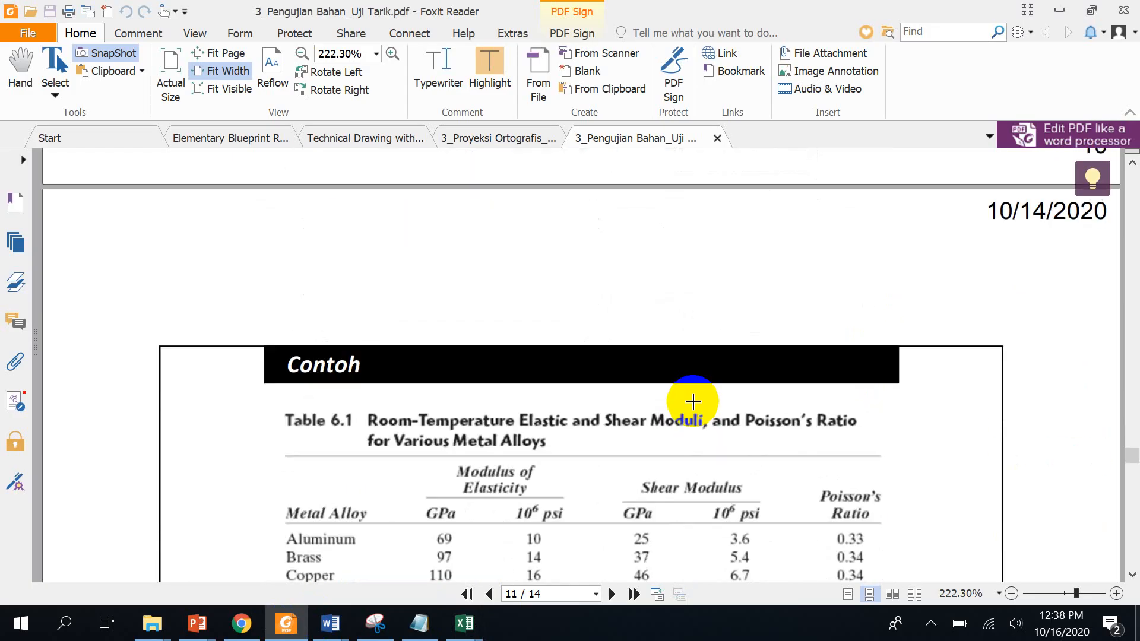
{"action": "scroll", "coordinate": [692, 407], "scroll_direction": "down", "scroll_amount": 8}
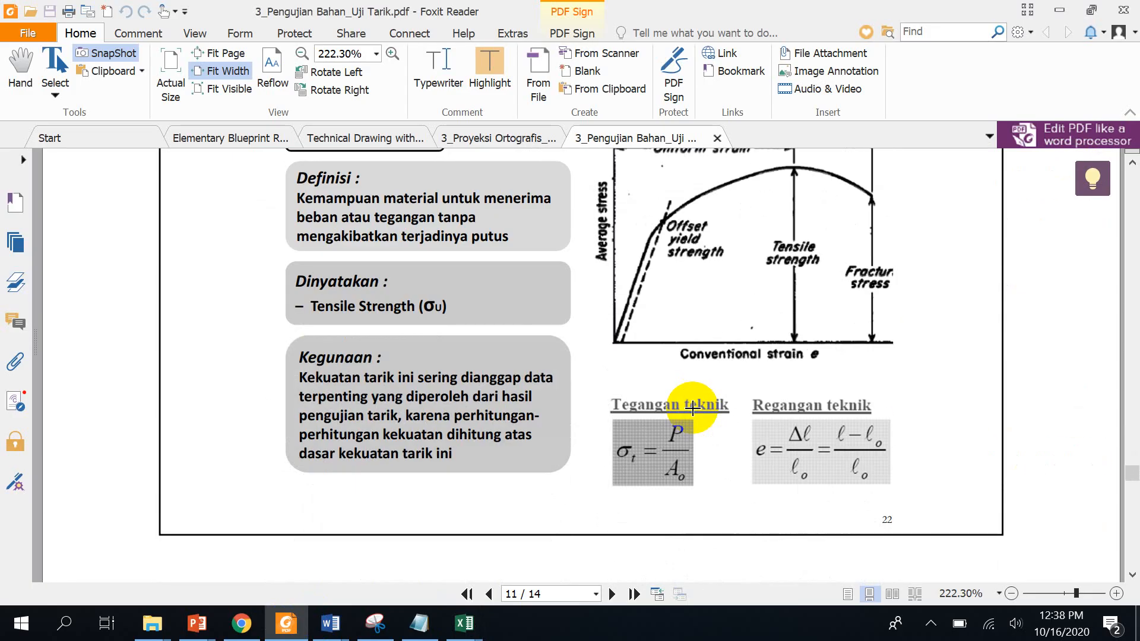
{"action": "scroll", "coordinate": [691, 407], "scroll_direction": "down", "scroll_amount": 6}
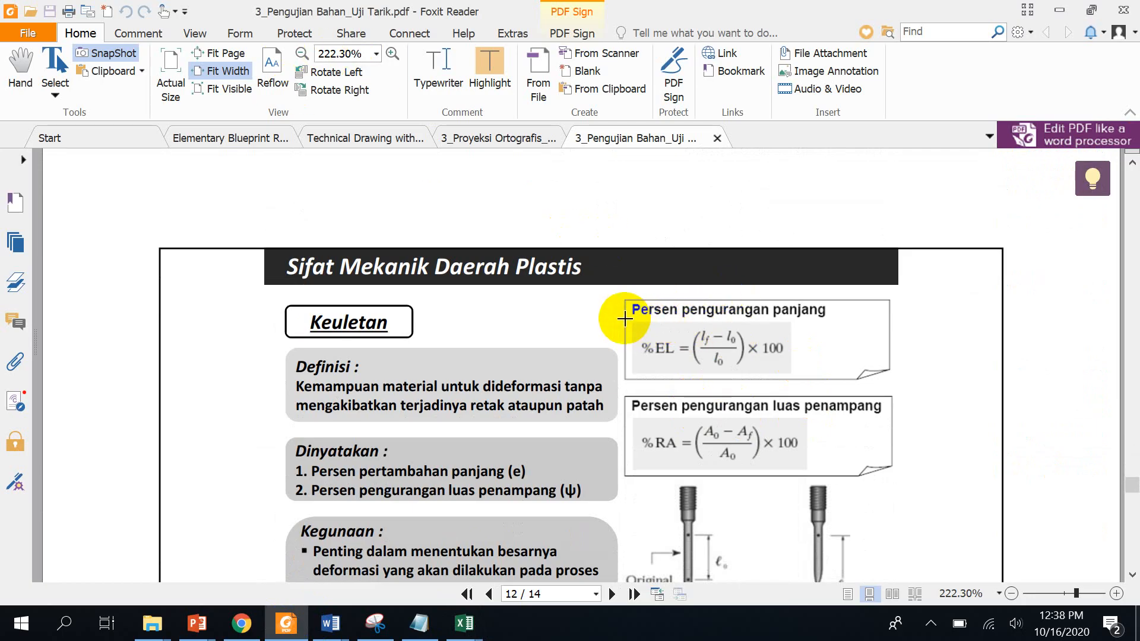
{"action": "left_click_drag", "start_coordinate": [627, 319], "coordinate": [799, 376]}
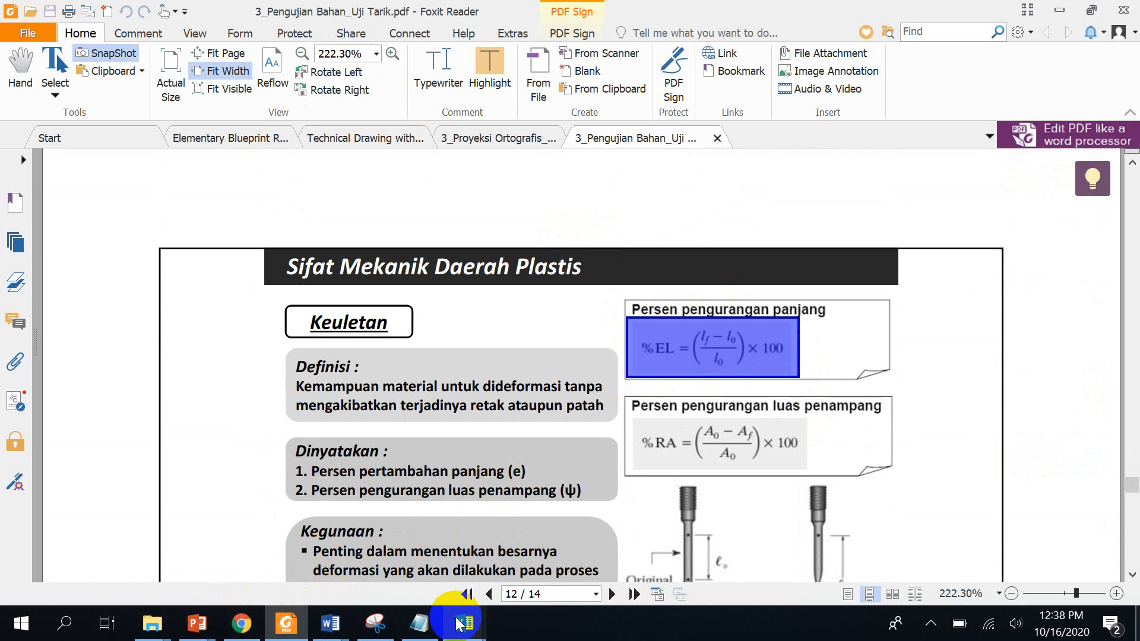
Paste the %EL formula into the "jawaban soal uji tarik" workbook in Excel and place it below the question list, around rows 34–37.
{"action": "mouse_move", "coordinate": [460, 623]}
{"action": "left_click", "coordinate": [702, 573]}
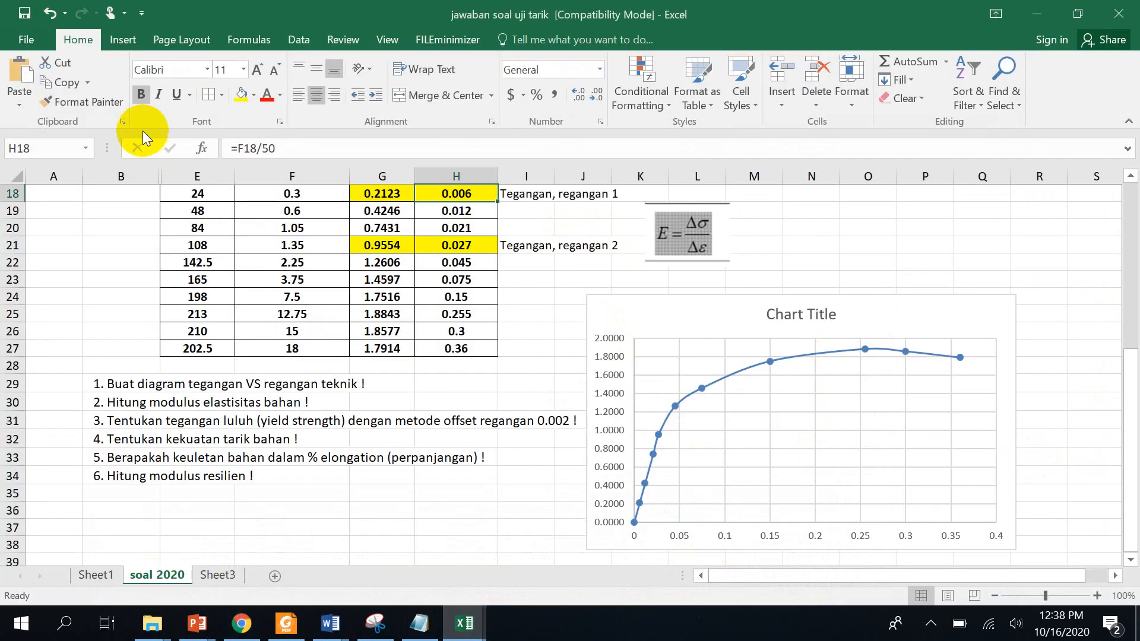
{"action": "left_click", "coordinate": [522, 331]}
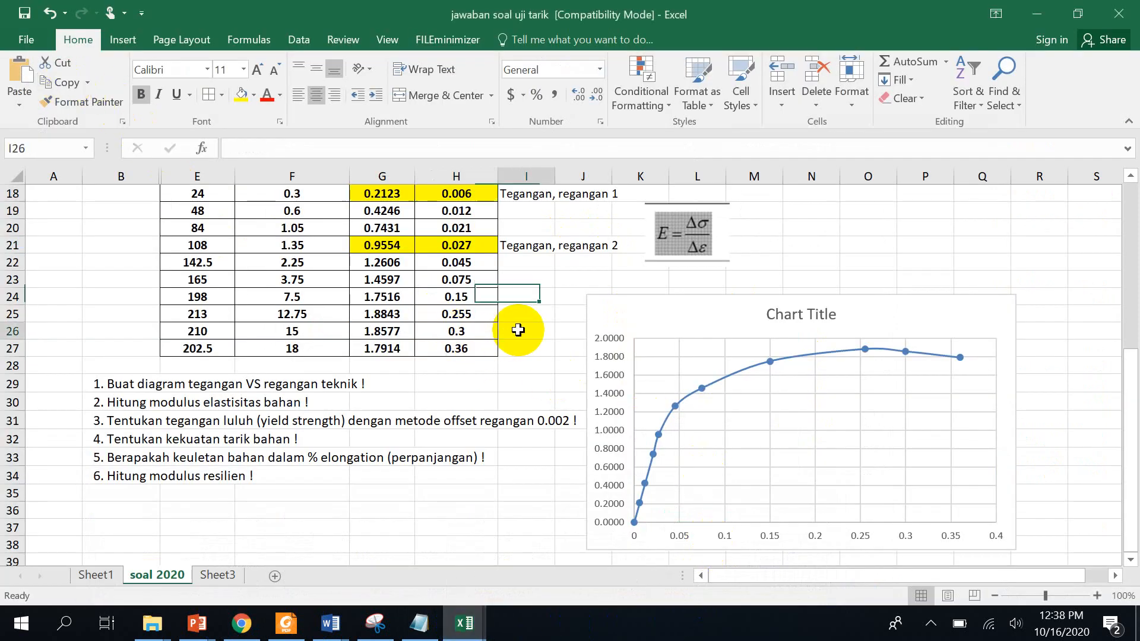
{"action": "left_click", "coordinate": [18, 80]}
{"action": "left_click_drag", "start_coordinate": [795, 359], "coordinate": [457, 521]}
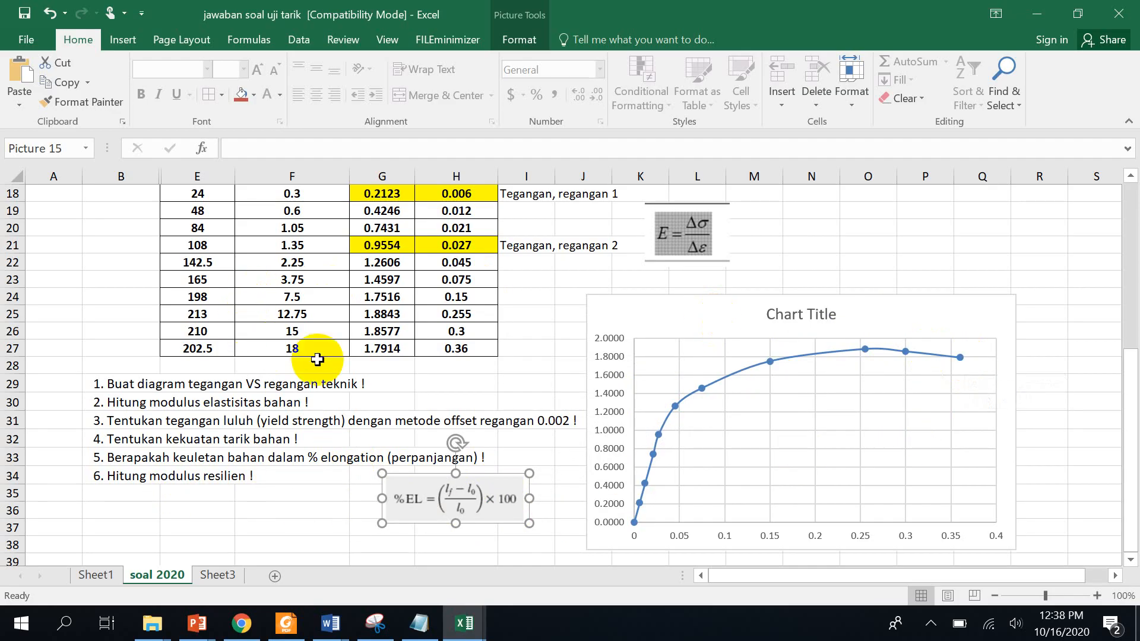
{"action": "scroll", "coordinate": [380, 361], "scroll_direction": "up", "scroll_amount": 1}
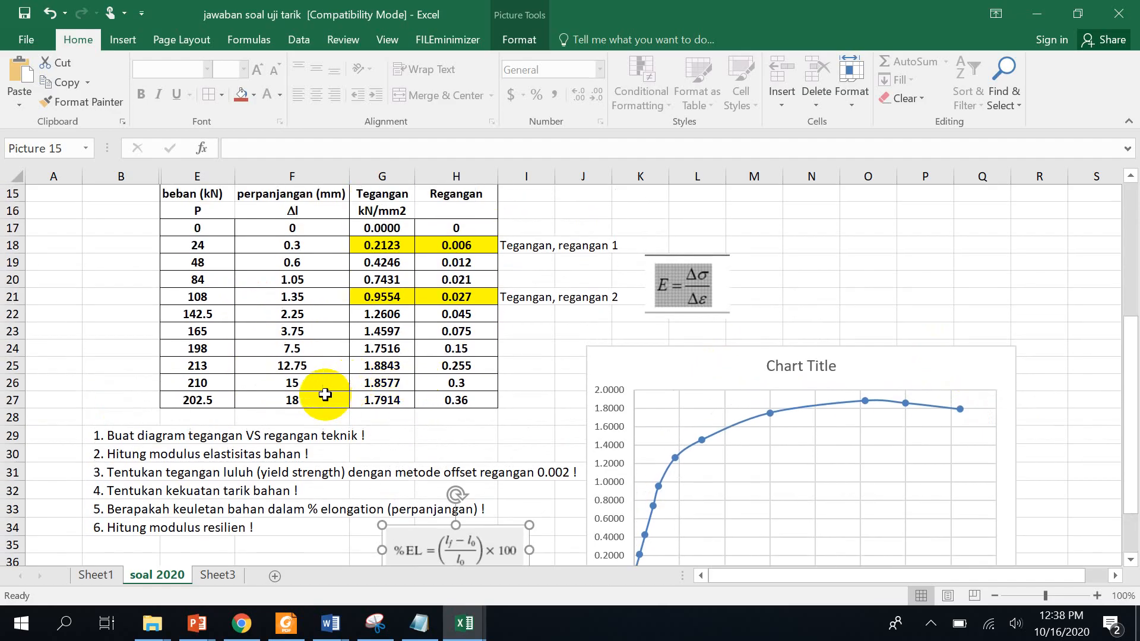
{"action": "scroll", "coordinate": [486, 433], "scroll_direction": "down", "scroll_amount": 1}
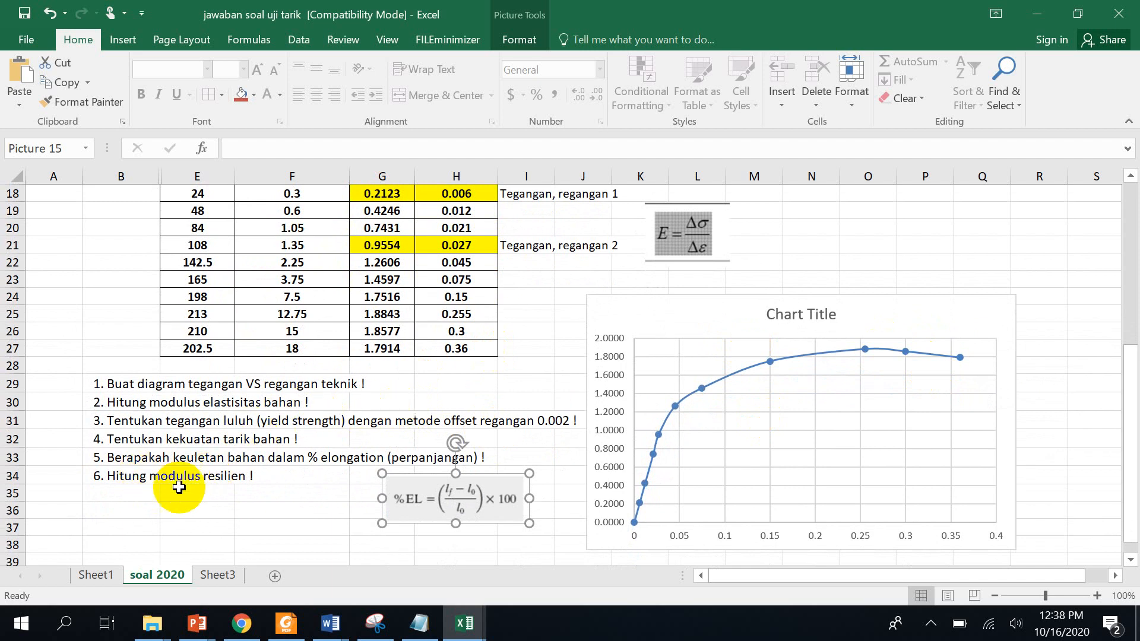
Return to the PDF in Foxit Reader and snapshot the Modulus Resilience diagram with its formula from the Resilien slide on page 10.
{"action": "left_click", "coordinate": [288, 623]}
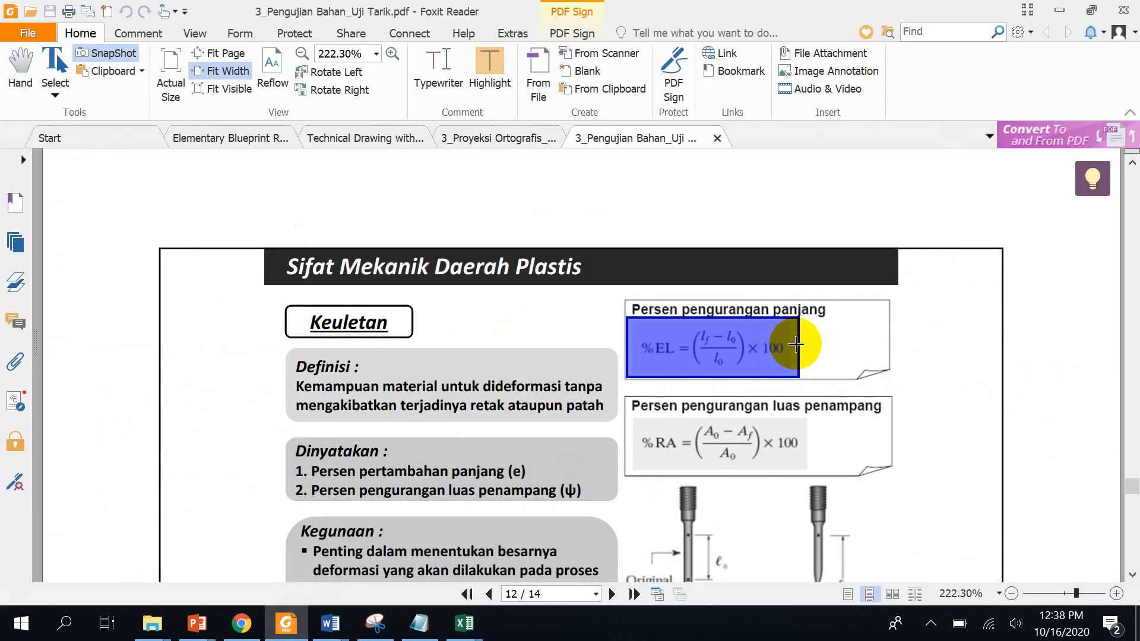
{"action": "scroll", "coordinate": [795, 344], "scroll_direction": "down", "scroll_amount": 15}
{"action": "scroll", "coordinate": [790, 359], "scroll_direction": "up", "scroll_amount": 20}
{"action": "scroll", "coordinate": [789, 354], "scroll_direction": "up", "scroll_amount": 15}
{"action": "scroll", "coordinate": [788, 355], "scroll_direction": "down", "scroll_amount": 4}
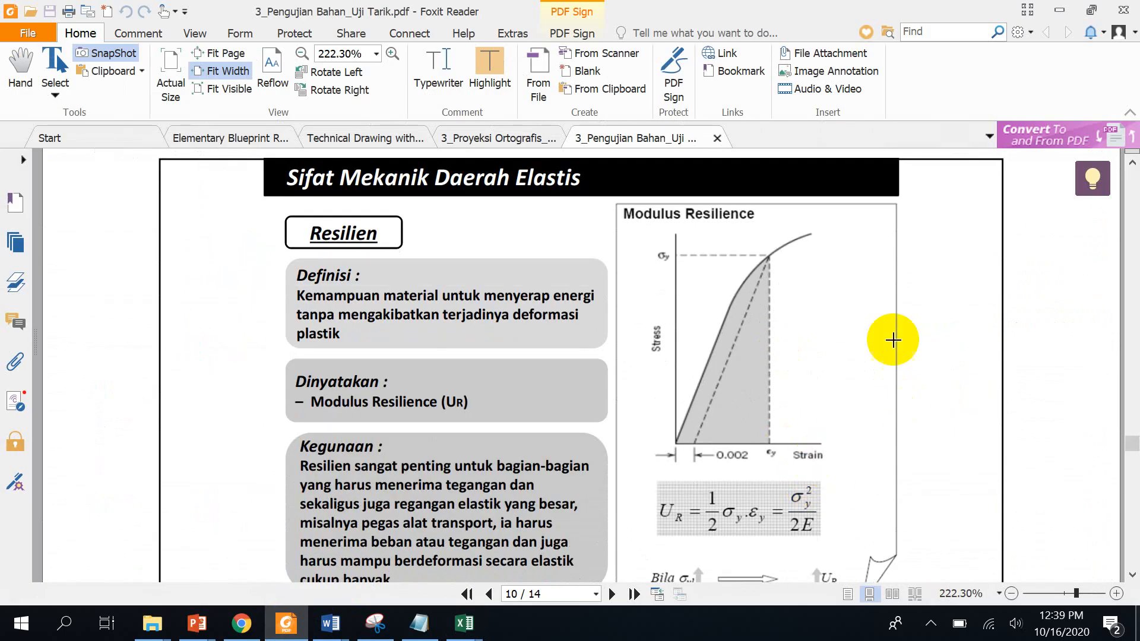
{"action": "left_click_drag", "start_coordinate": [621, 202], "coordinate": [850, 543]}
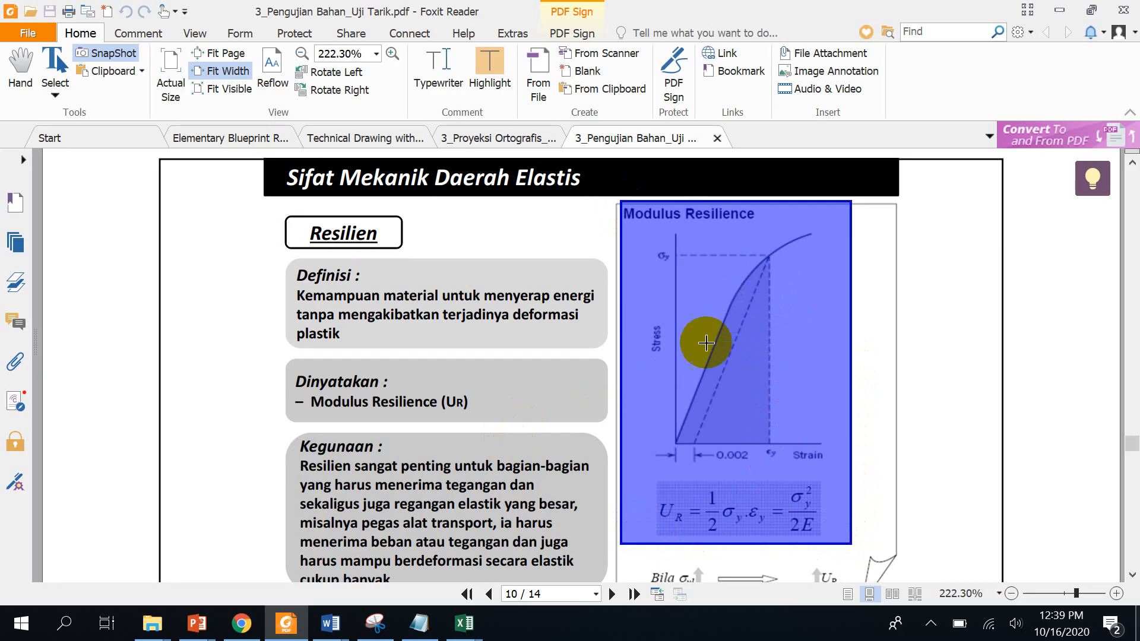
Paste the Modulus Resilience snapshot into the "jawaban soal uji tarik" workbook in Excel at cell F37.
{"action": "mouse_move", "coordinate": [464, 624]}
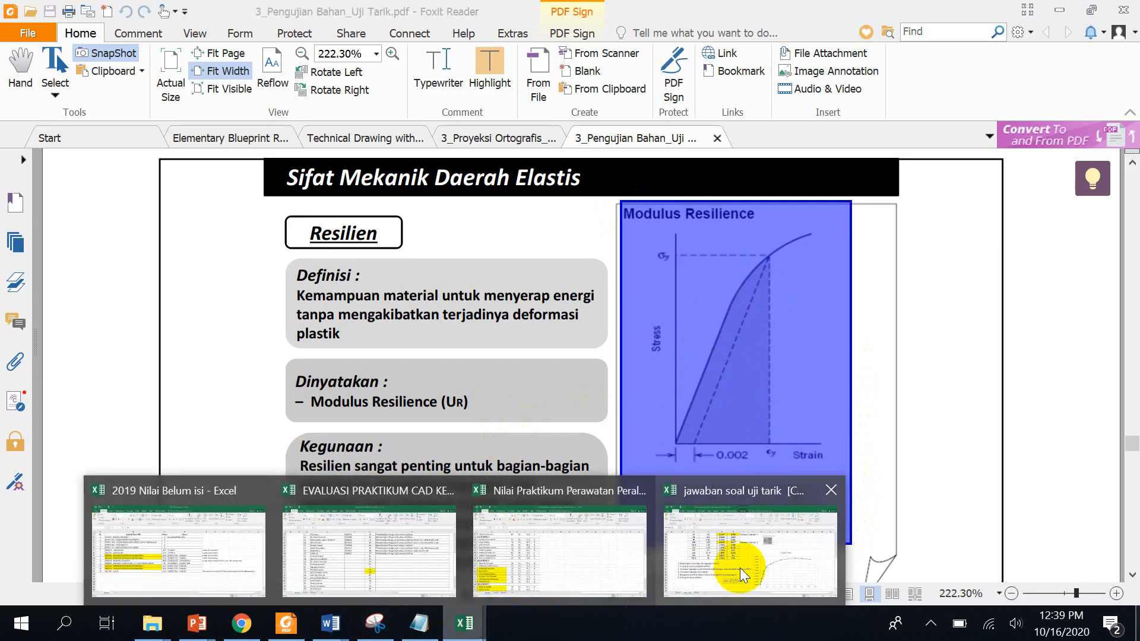
{"action": "left_click", "coordinate": [740, 561]}
{"action": "left_click", "coordinate": [343, 527]}
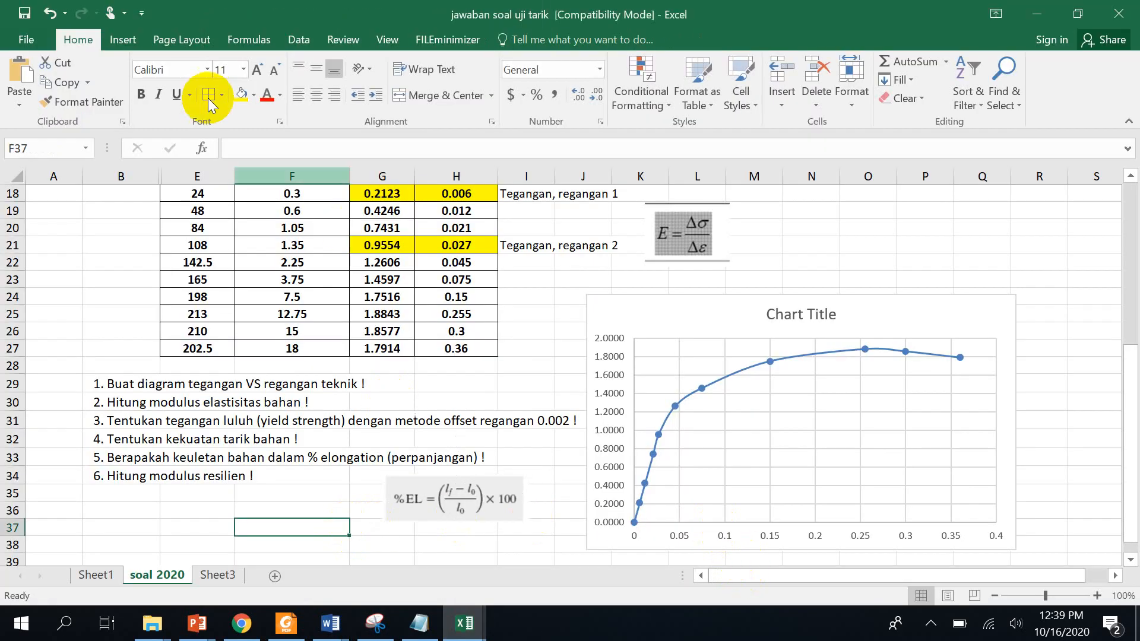
{"action": "left_click", "coordinate": [20, 71]}
Shrink the Modulus Resilience picture to about the width of column F and move it under question 6, beside the %EL formula.
{"action": "scroll", "coordinate": [644, 439], "scroll_direction": "down", "scroll_amount": 6}
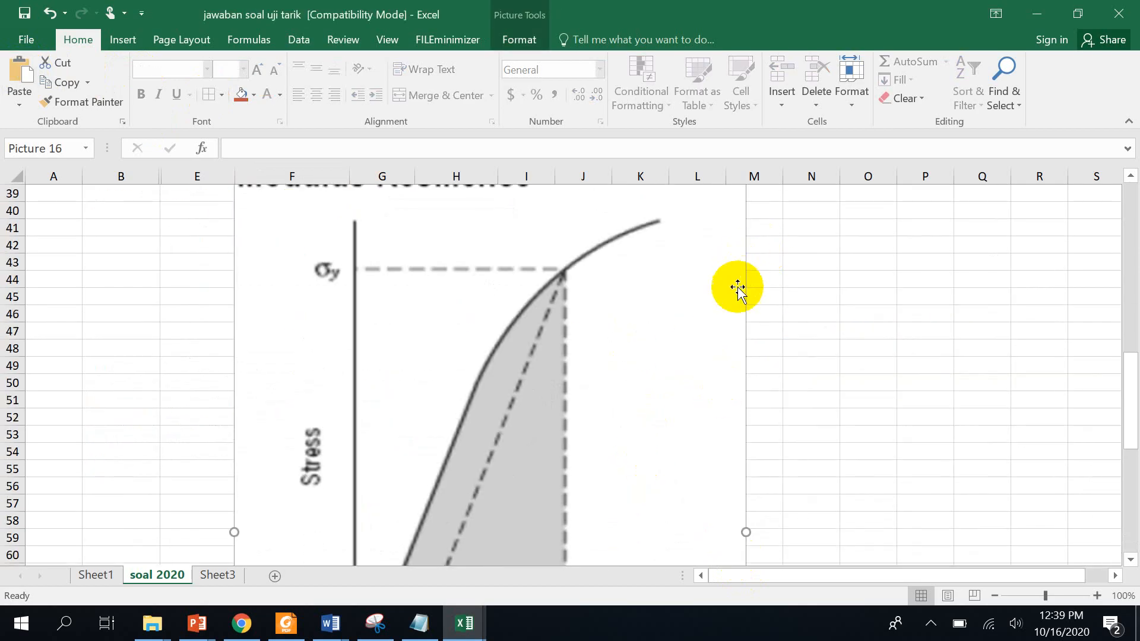
{"action": "scroll", "coordinate": [738, 272], "scroll_direction": "down", "scroll_amount": 5}
{"action": "scroll", "coordinate": [730, 476], "scroll_direction": "down", "scroll_amount": 5}
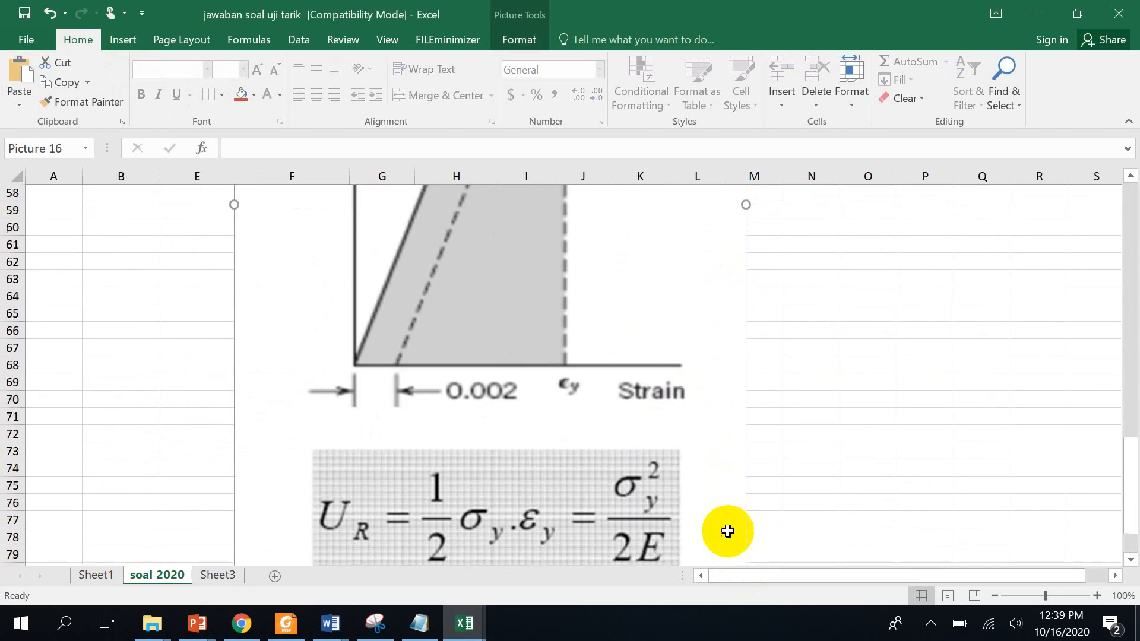
{"action": "left_click_drag", "start_coordinate": [746, 451], "coordinate": [618, 259]}
{"action": "scroll", "coordinate": [522, 318], "scroll_direction": "up", "scroll_amount": 4}
{"action": "scroll", "coordinate": [522, 318], "scroll_direction": "up", "scroll_amount": 1}
{"action": "left_click_drag", "start_coordinate": [616, 522], "coordinate": [329, 359]}
{"action": "scroll", "coordinate": [383, 289], "scroll_direction": "up", "scroll_amount": 6}
{"action": "left_click_drag", "start_coordinate": [300, 455], "coordinate": [320, 313]}
{"action": "left_click_drag", "start_coordinate": [368, 381], "coordinate": [393, 420]}
{"action": "scroll", "coordinate": [591, 396], "scroll_direction": "up", "scroll_amount": 4}
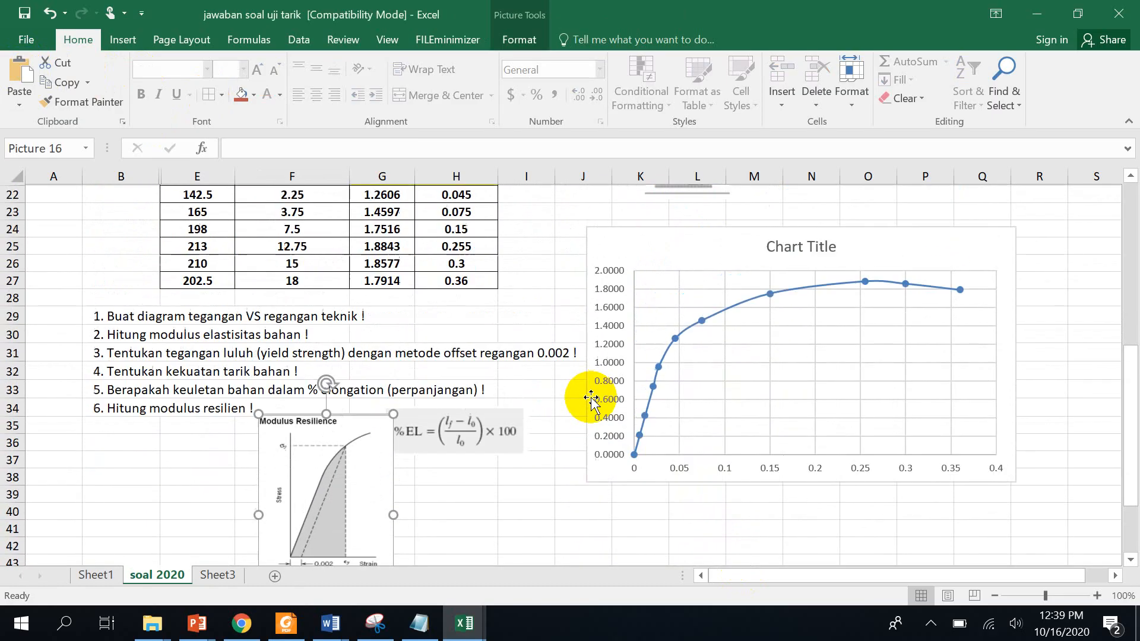
{"action": "scroll", "coordinate": [591, 396], "scroll_direction": "up", "scroll_amount": 1}
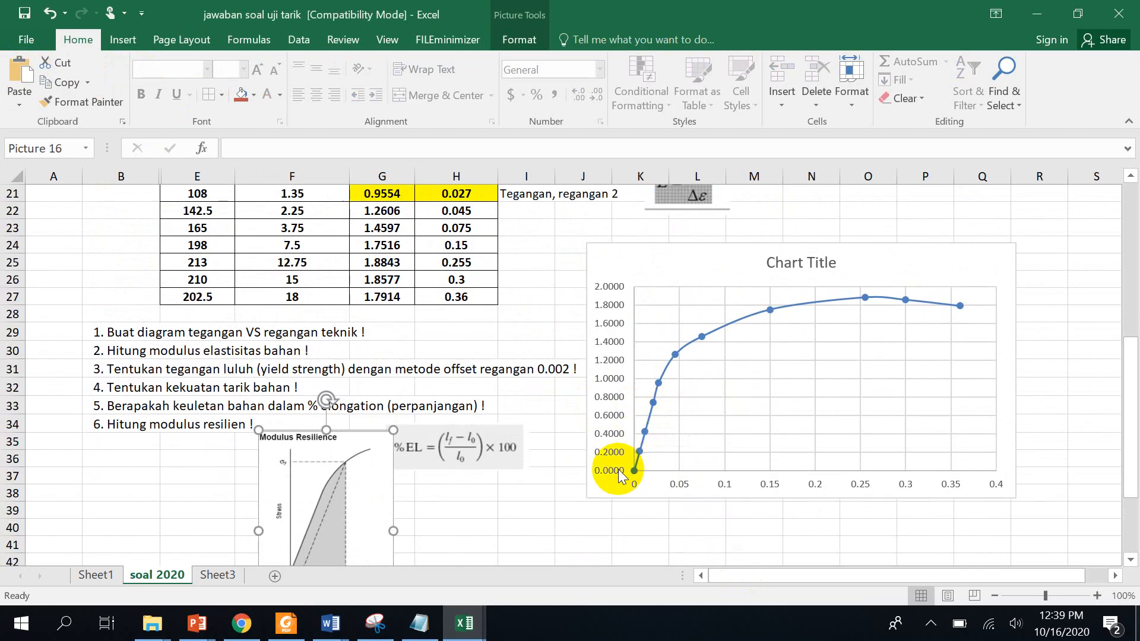
{"action": "scroll", "coordinate": [646, 409], "scroll_direction": "up", "scroll_amount": 4}
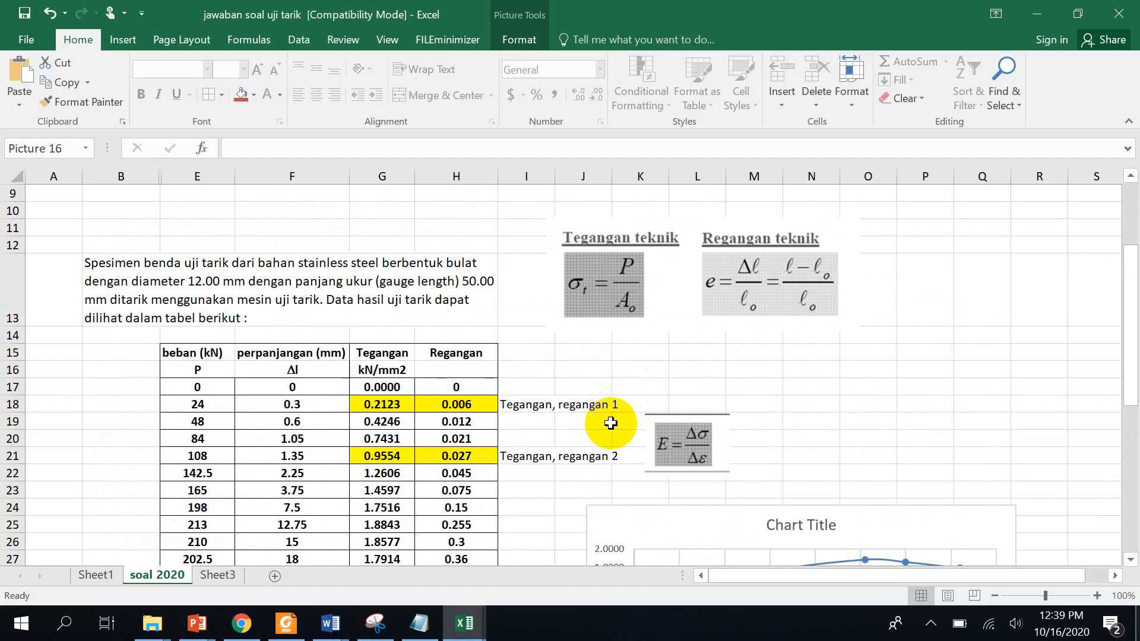
{"action": "scroll", "coordinate": [618, 423], "scroll_direction": "down", "scroll_amount": 3}
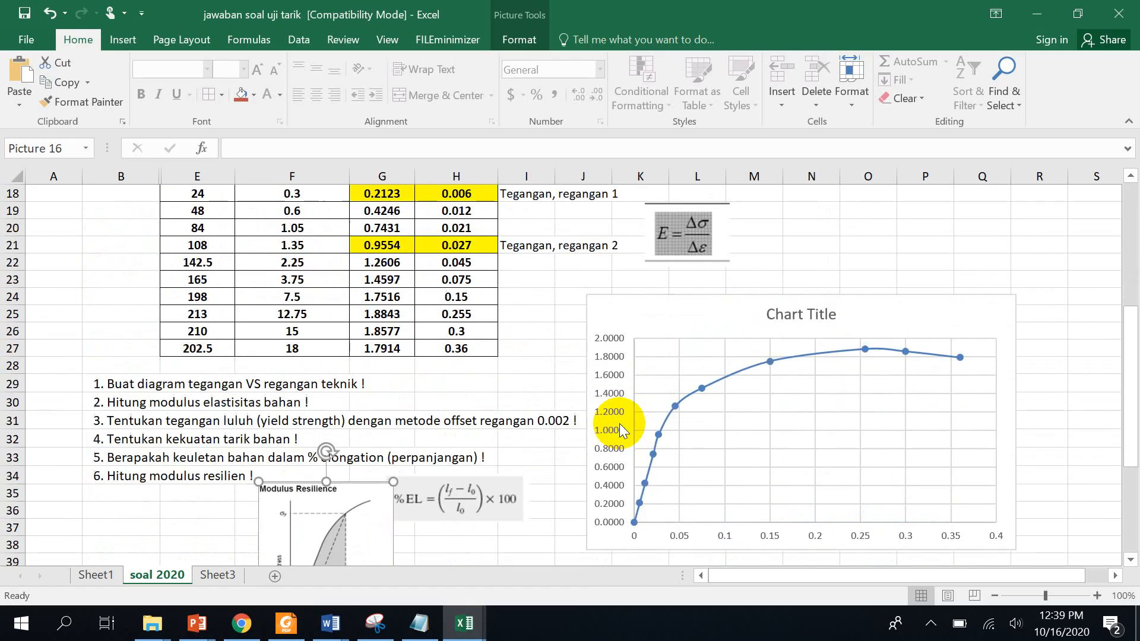